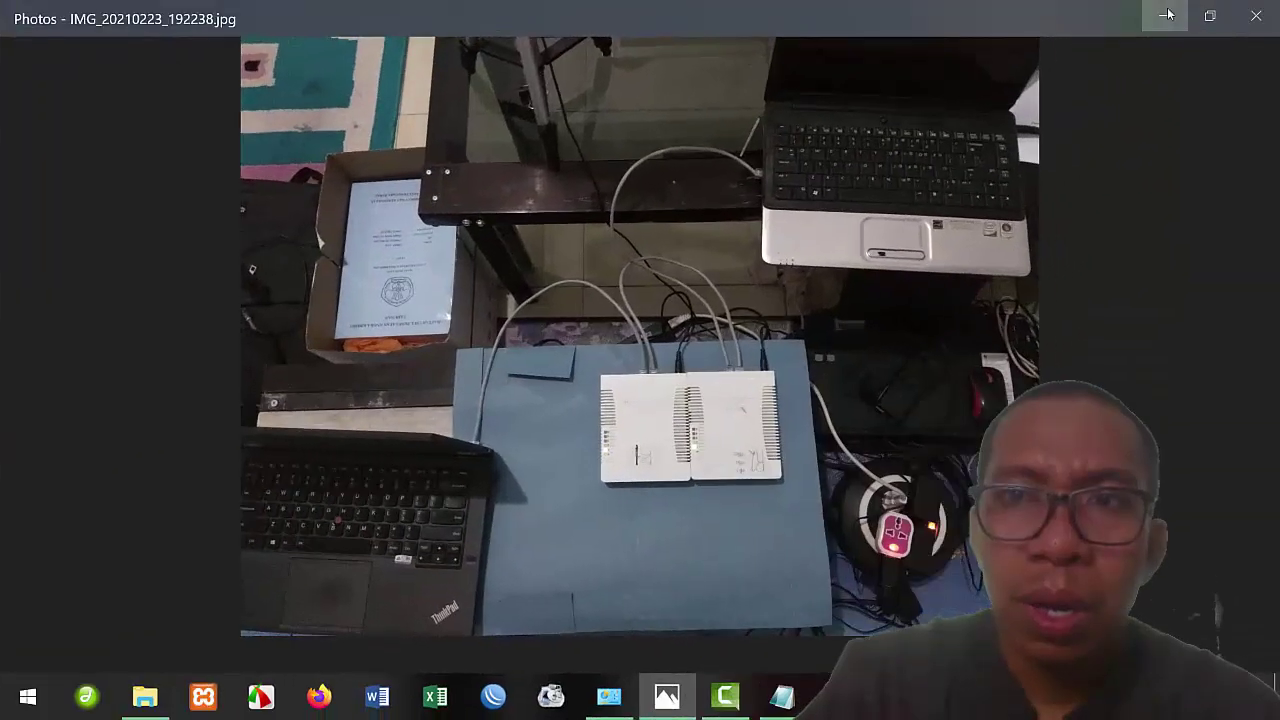
# - Minimize the topology photo and launch WinBox with administrator rights
pyautogui.click(1167, 14)
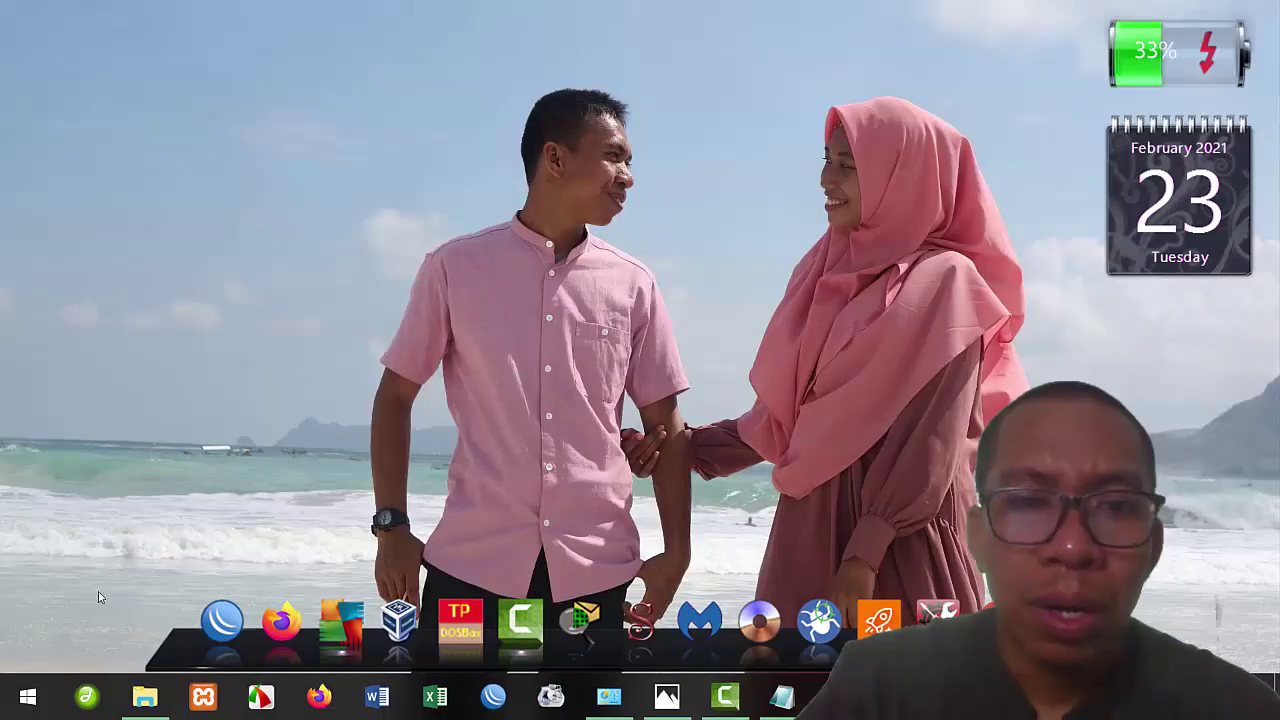
pyautogui.rightClick(226, 601)
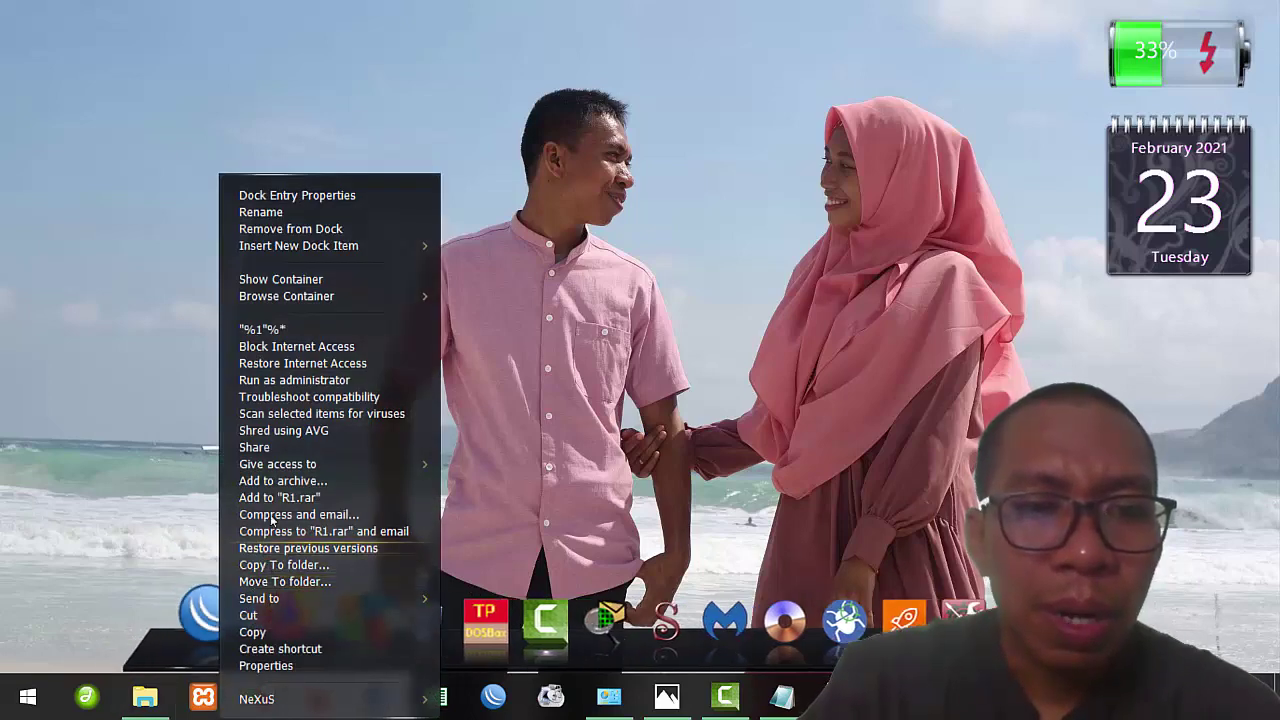
pyautogui.click(302, 381)
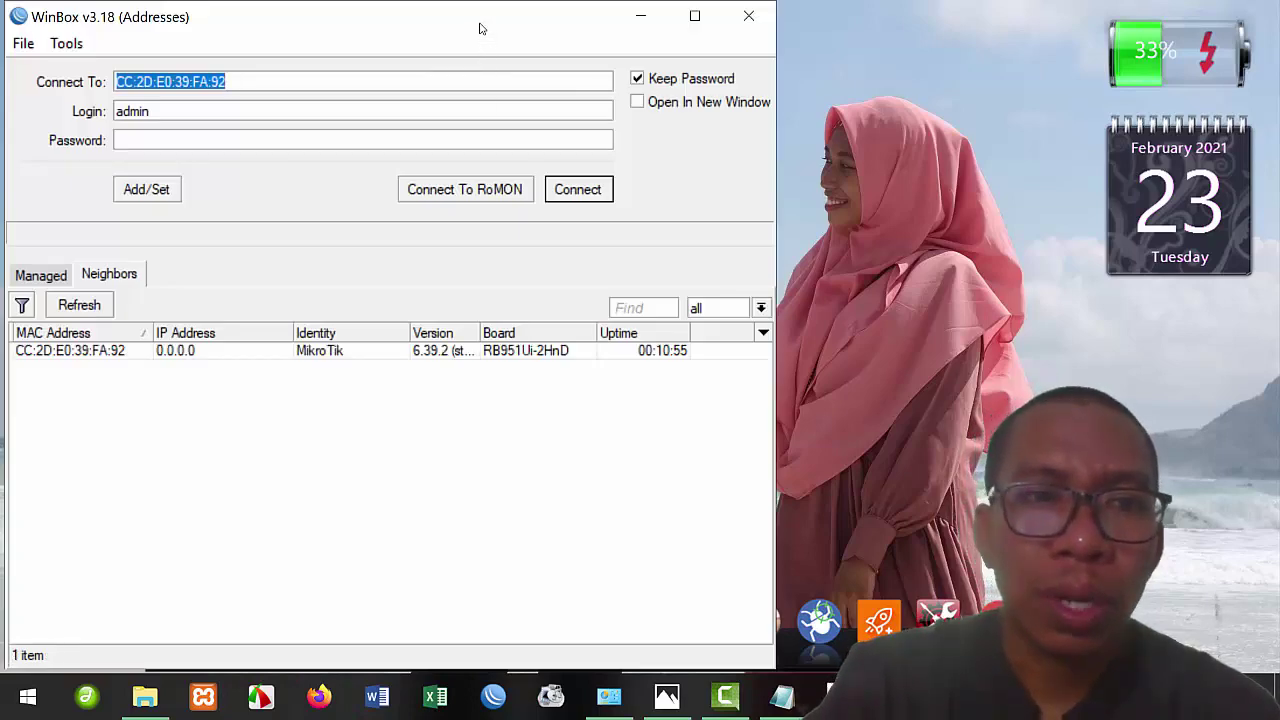
# - Connect to the discovered MikroTik RB951Ui-2HnD neighbor by its MAC address using the existing login
pyautogui.moveTo(465, 23); pyautogui.dragTo(538, 20)
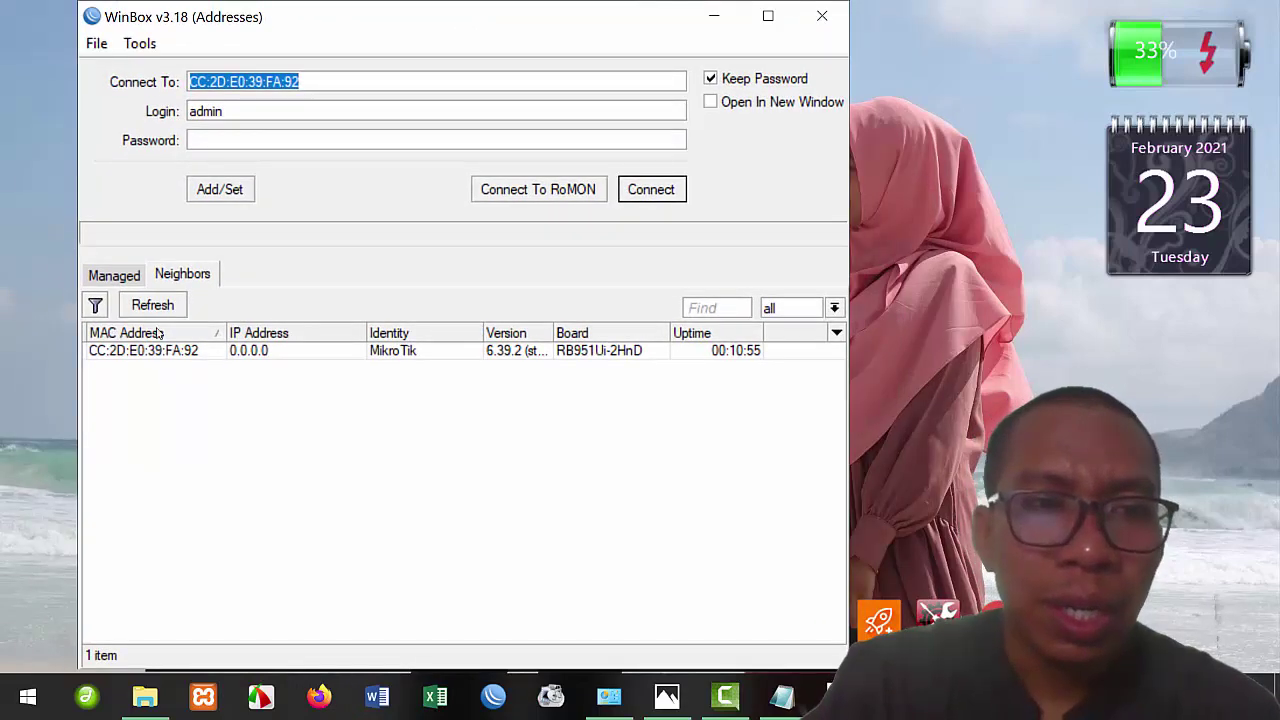
pyautogui.click(132, 356)
pyautogui.click(662, 193)
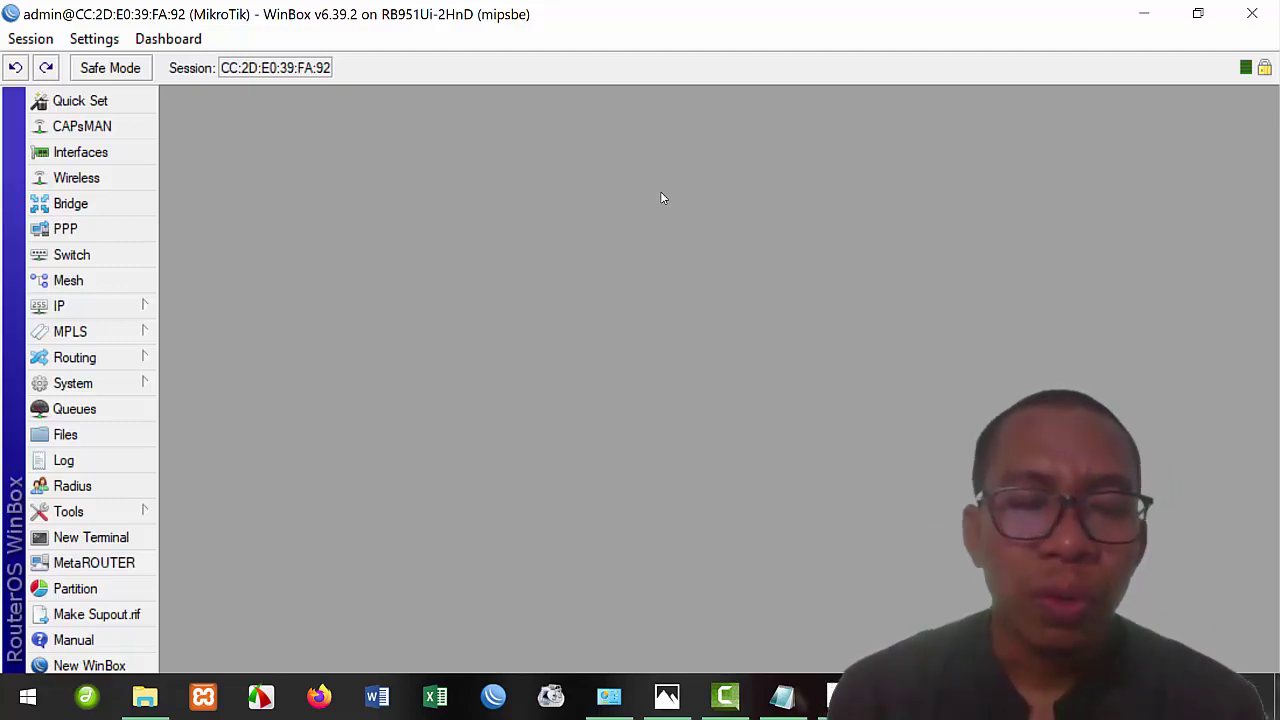
# - Review the topology and ether configuration items in the langkah-langkah notes, check the cabling photo, and return to WinBox
pyautogui.moveTo(720, 705)
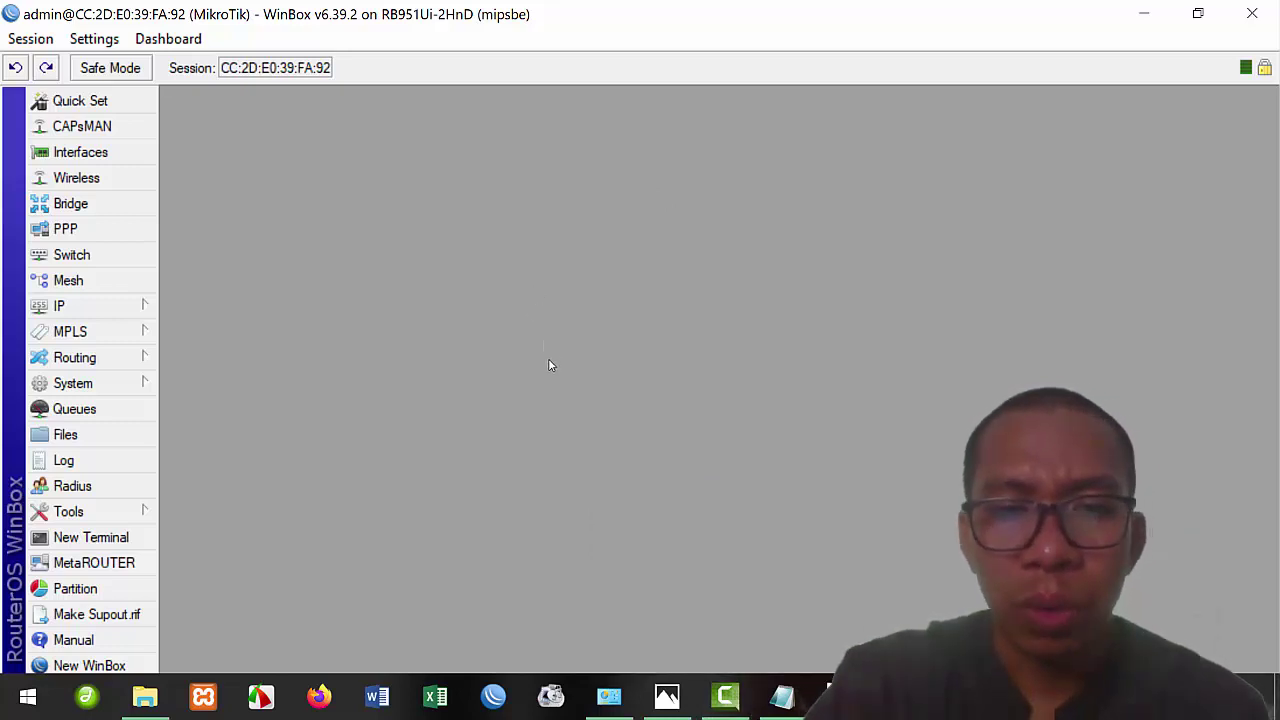
pyautogui.click(782, 696)
pyautogui.moveTo(430, 180); pyautogui.dragTo(208, 204)
pyautogui.moveTo(428, 178); pyautogui.dragTo(196, 179)
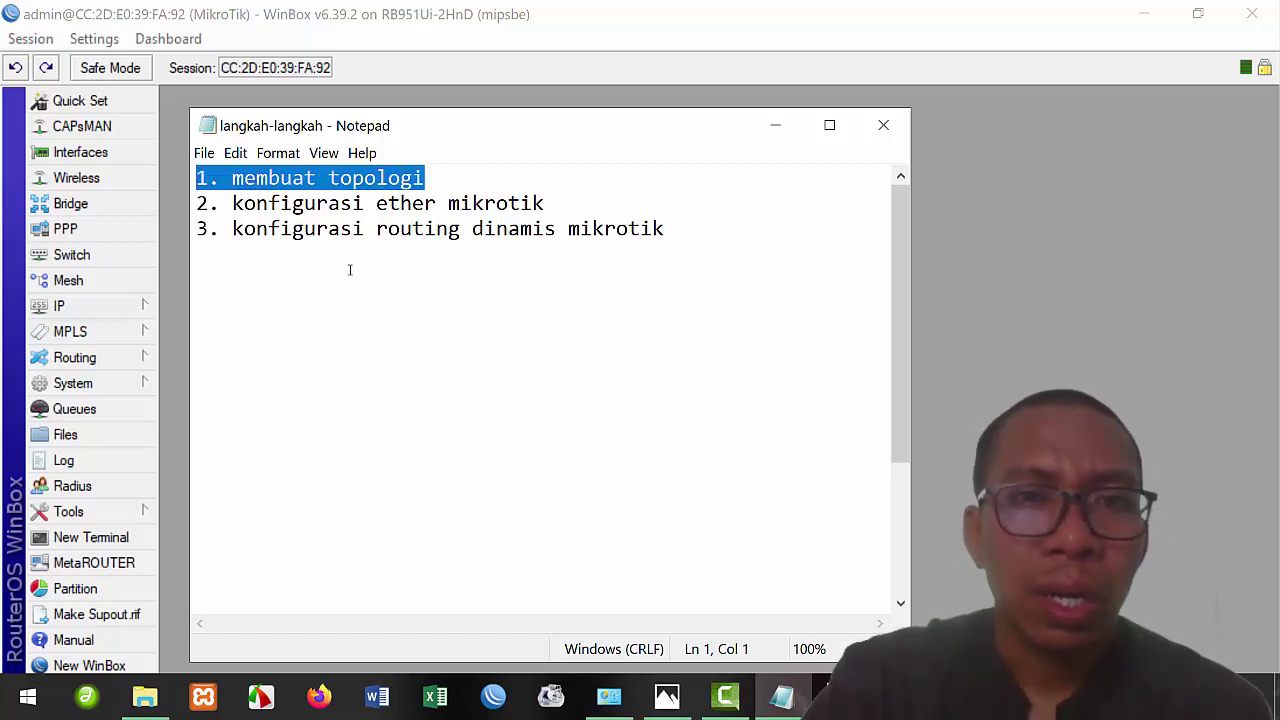
pyautogui.click(362, 300)
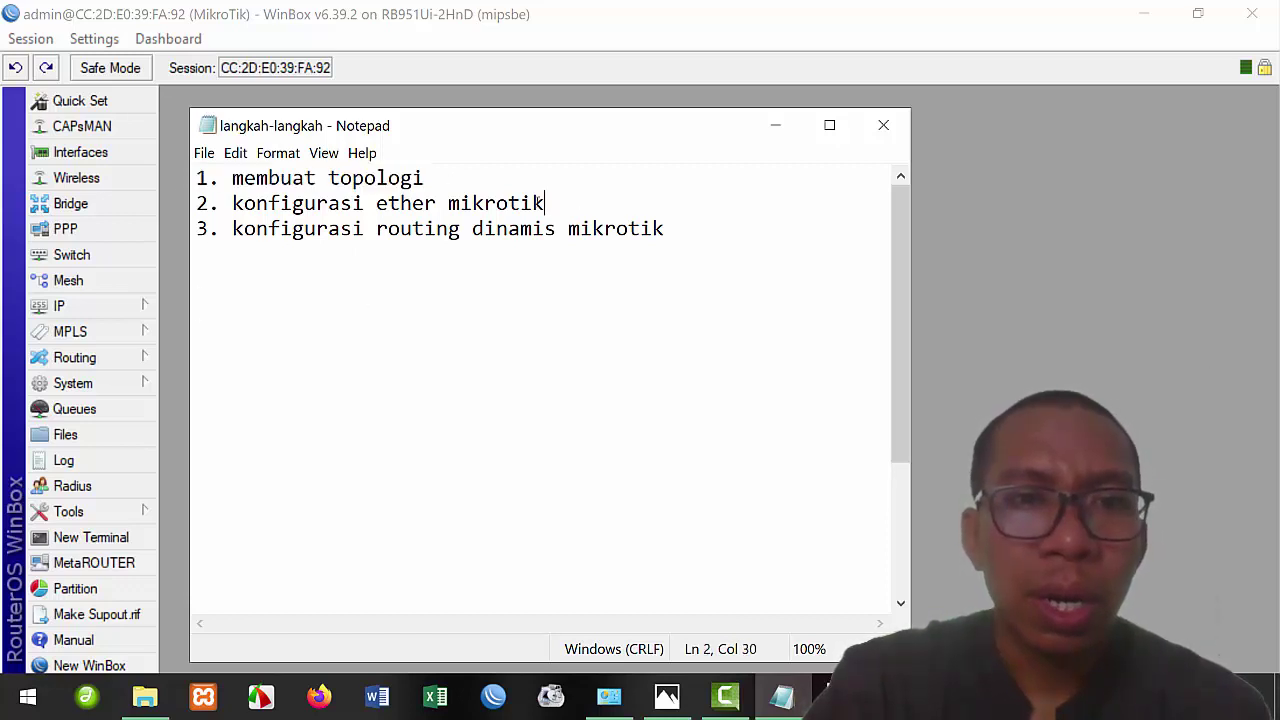
pyautogui.moveTo(545, 203); pyautogui.dragTo(232, 203)
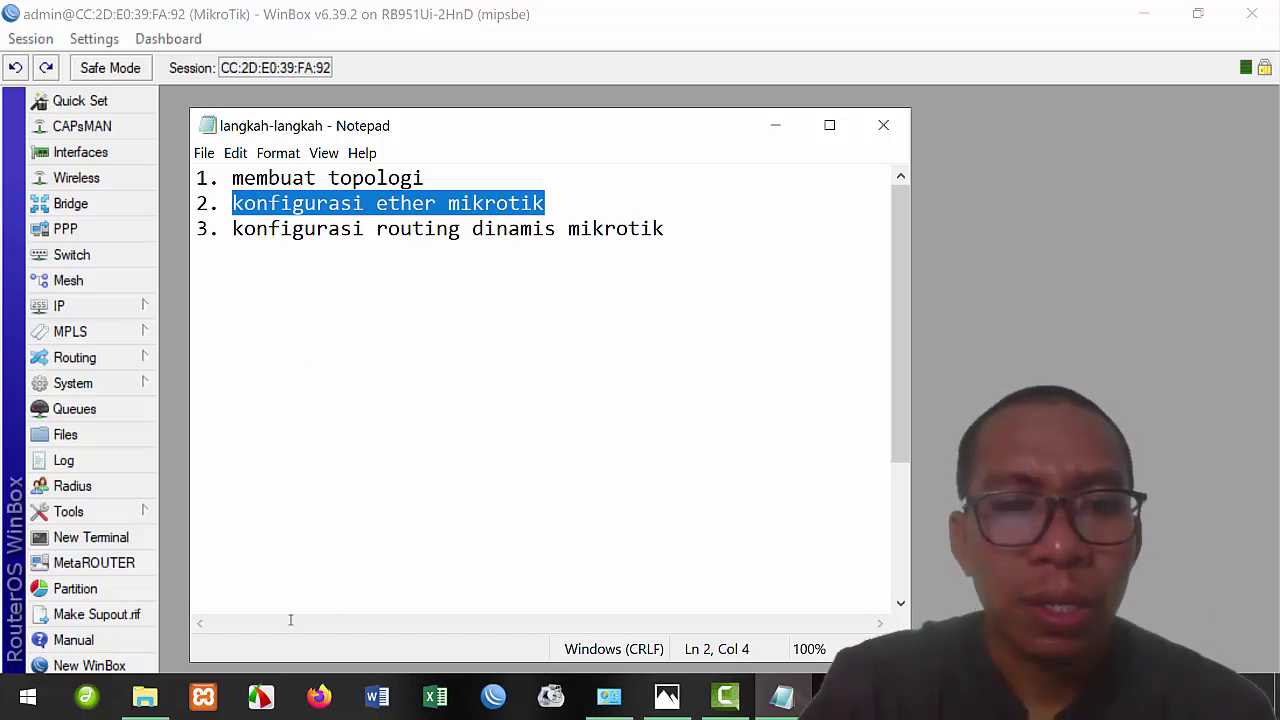
pyautogui.click(667, 697)
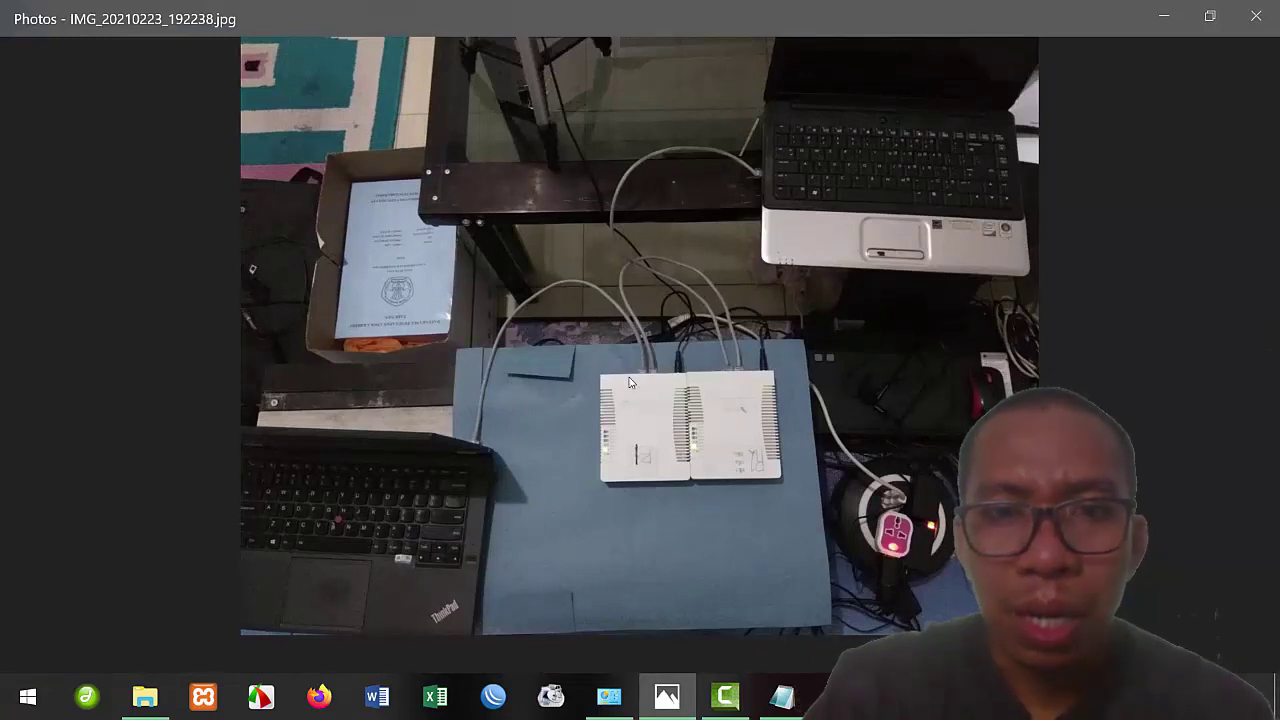
pyautogui.hotkey('alt', 'Tab')
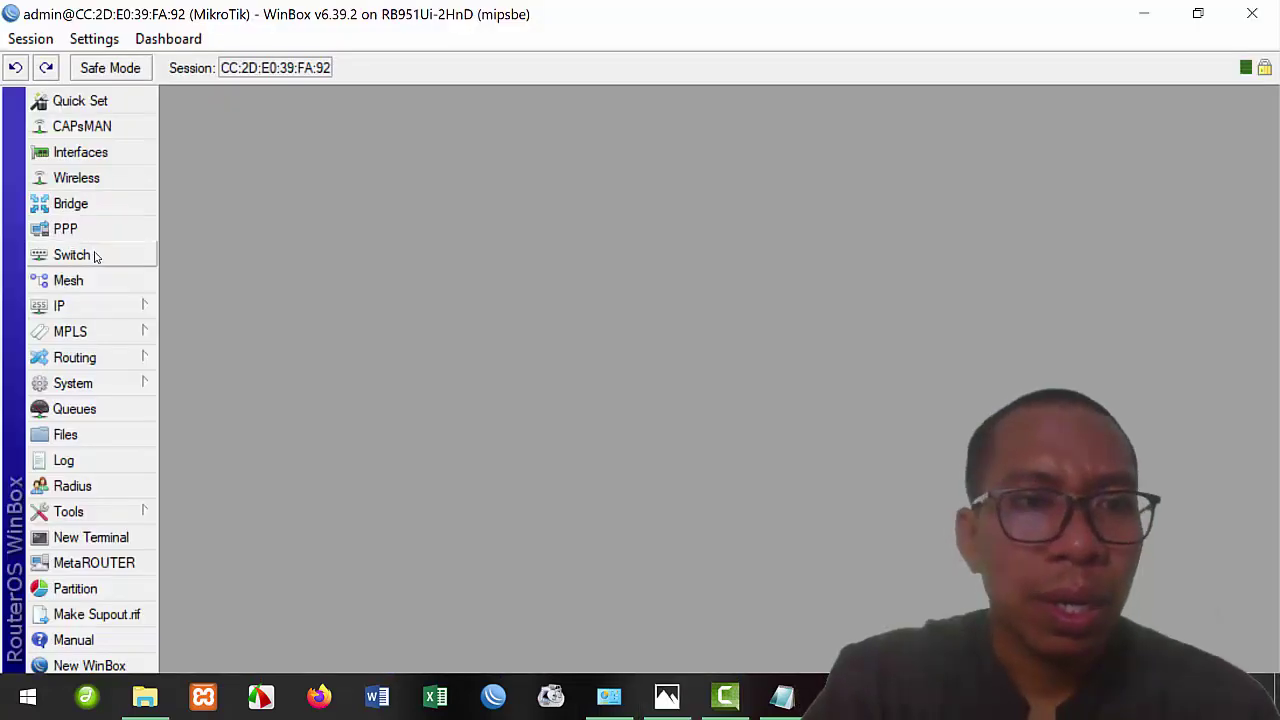
# - Add the IP address 10.10.10.1/24 on interface ether1 in the router's address list
pyautogui.click(85, 310)
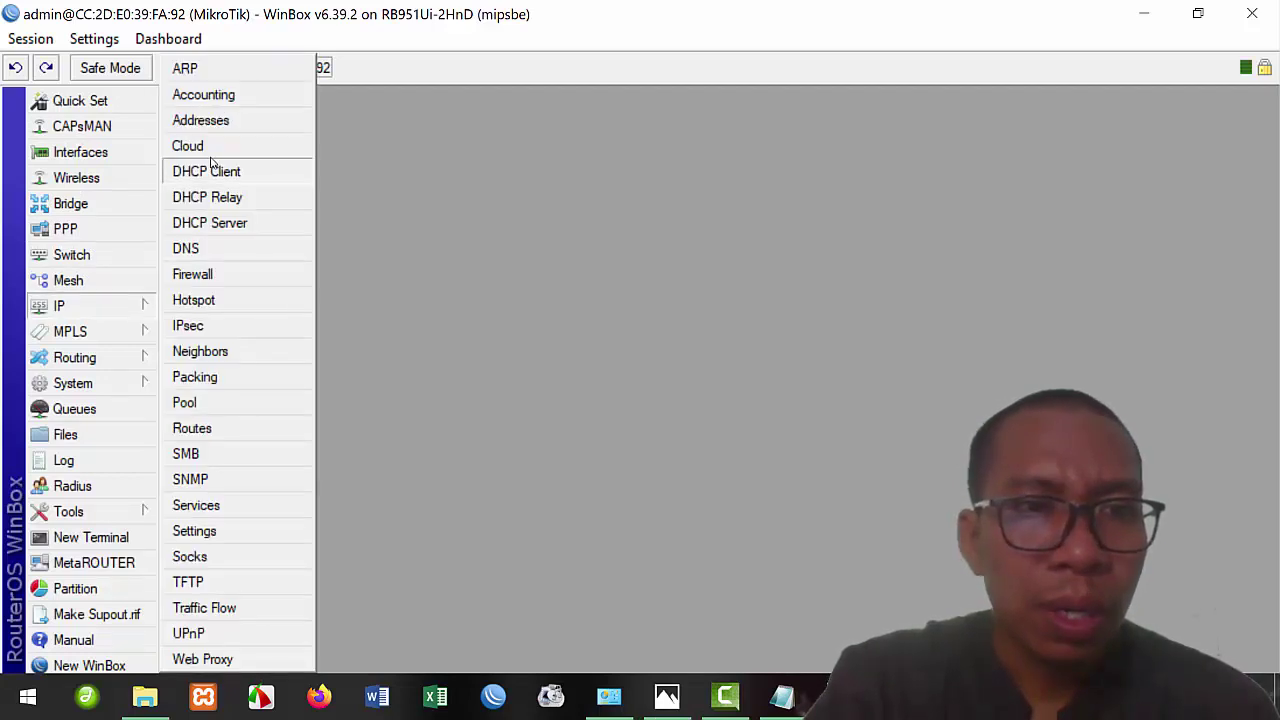
pyautogui.click(200, 120)
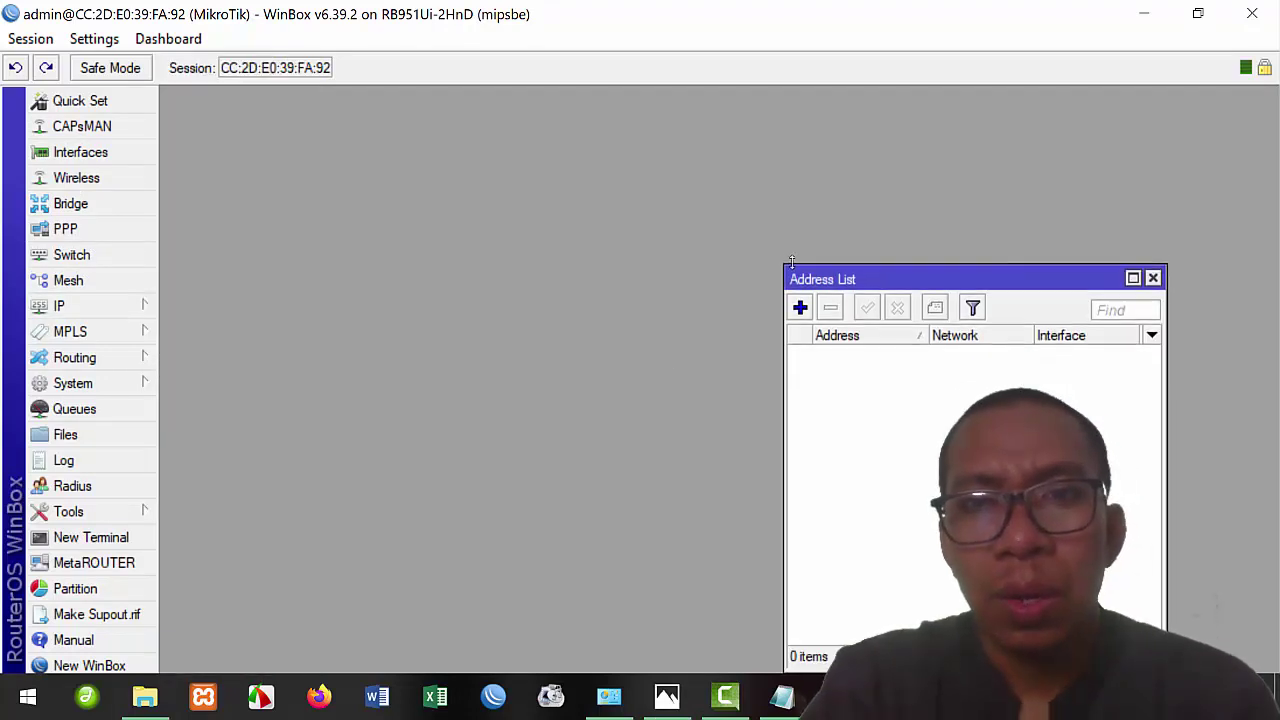
pyautogui.moveTo(982, 316); pyautogui.dragTo(732, 216)
pyautogui.click(549, 244)
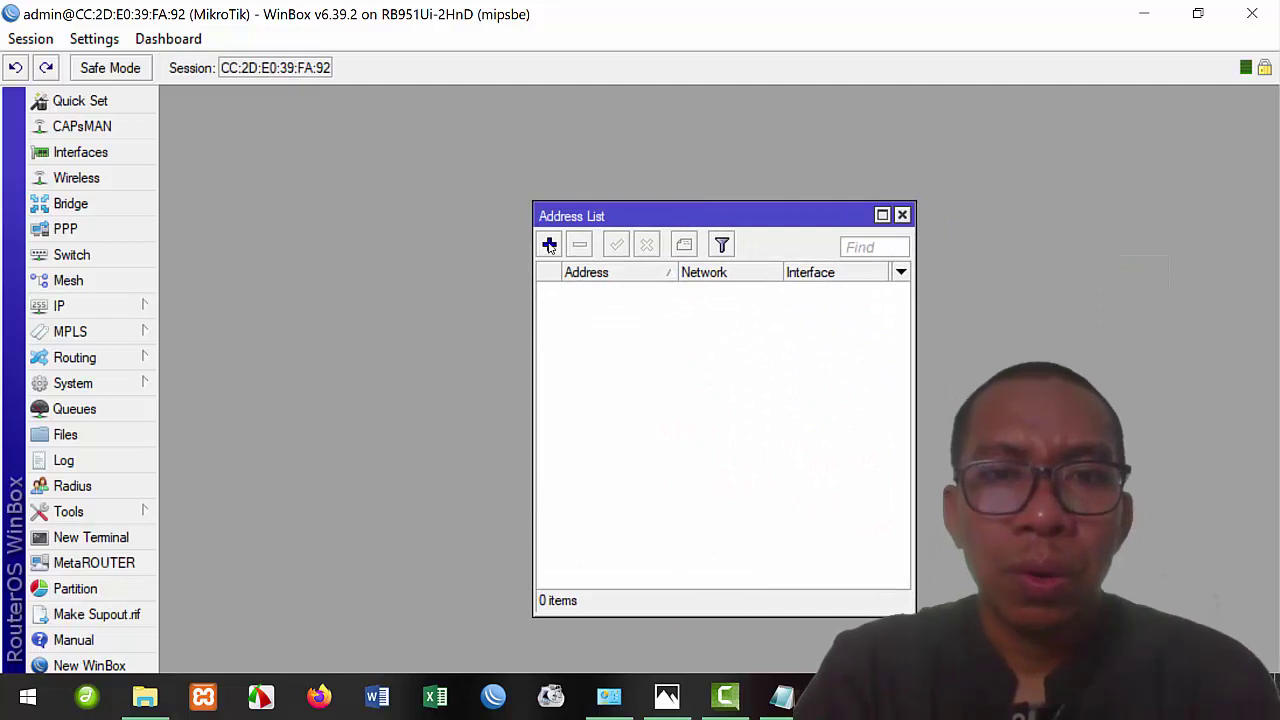
pyautogui.moveTo(920, 398); pyautogui.dragTo(730, 242)
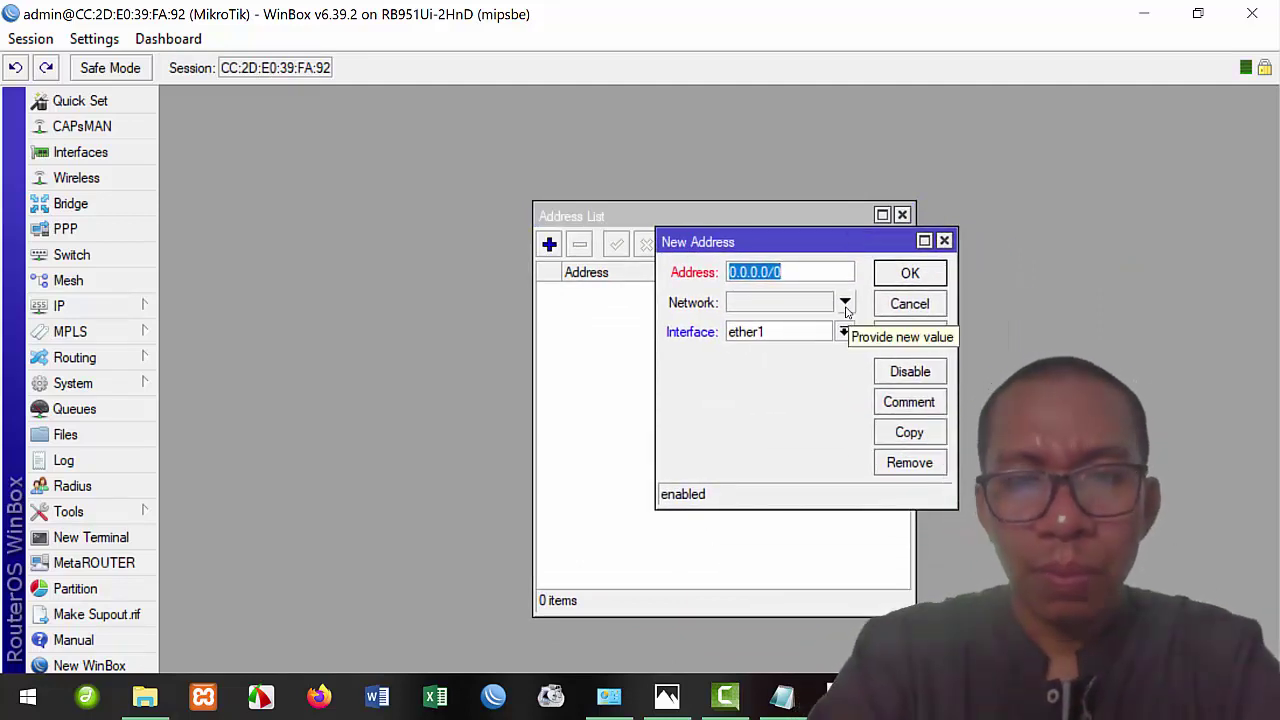
pyautogui.write('10')
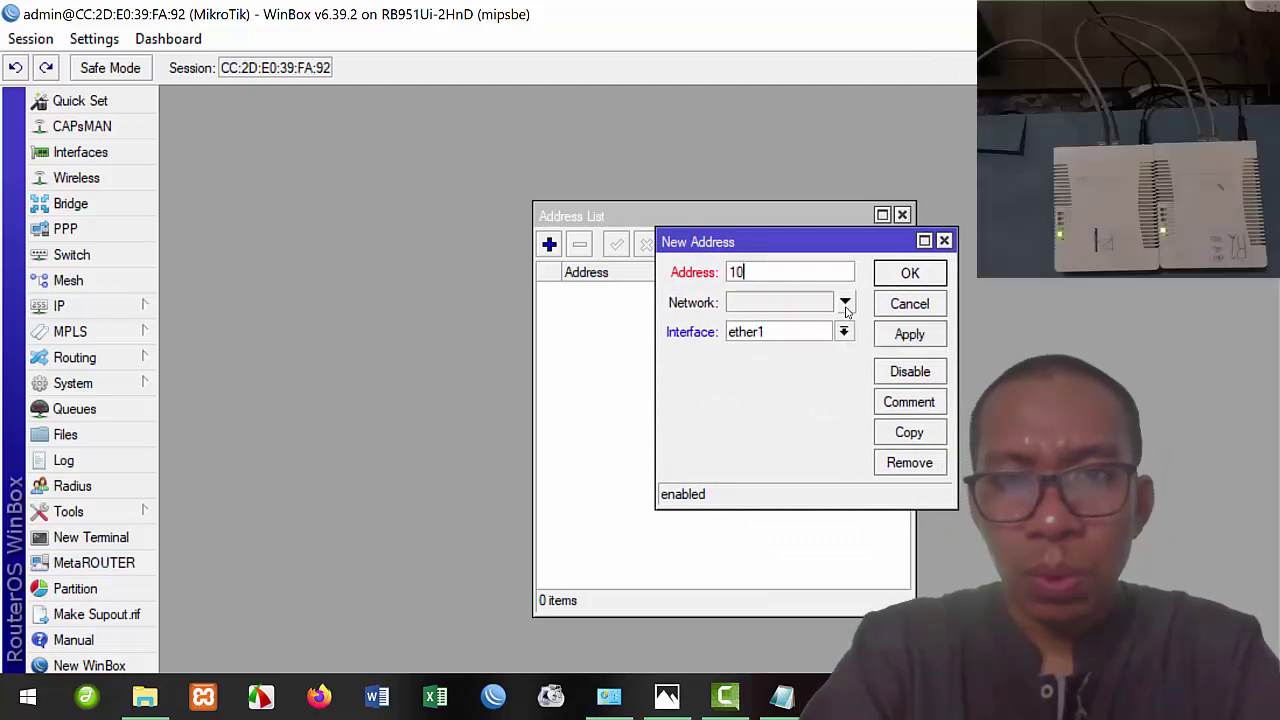
pyautogui.write('.10.10.')
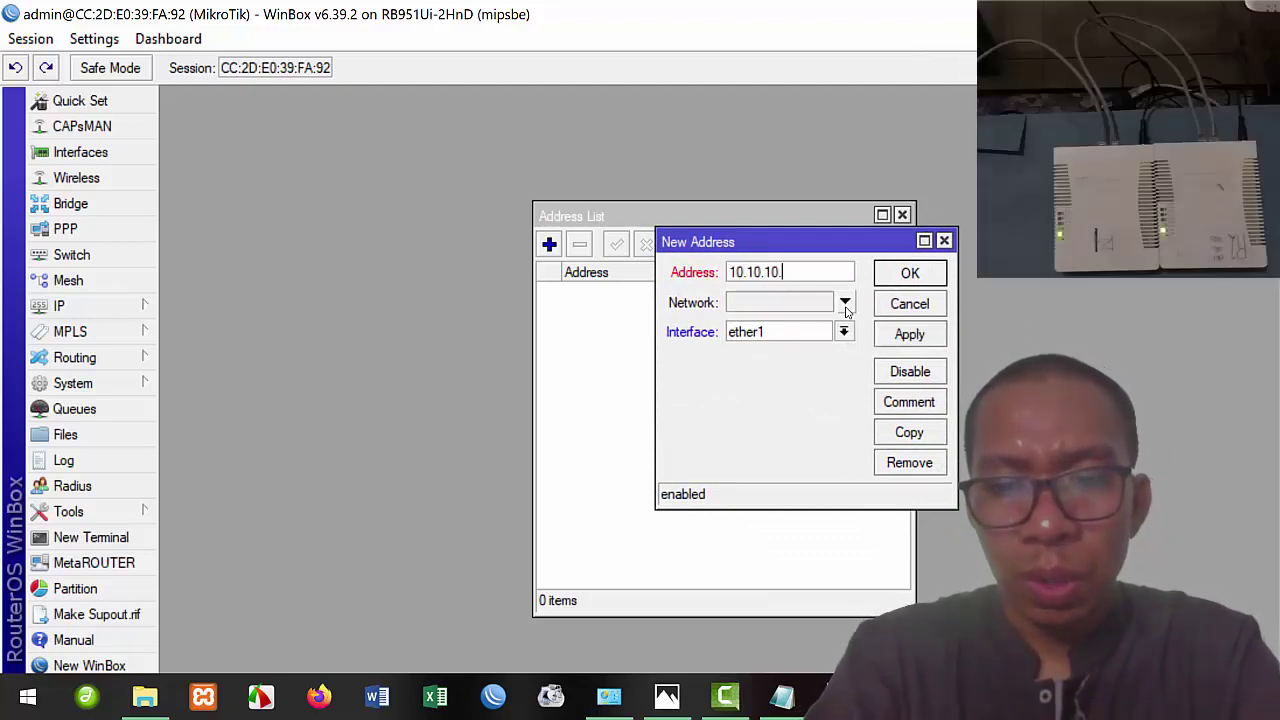
pyautogui.write('1/')
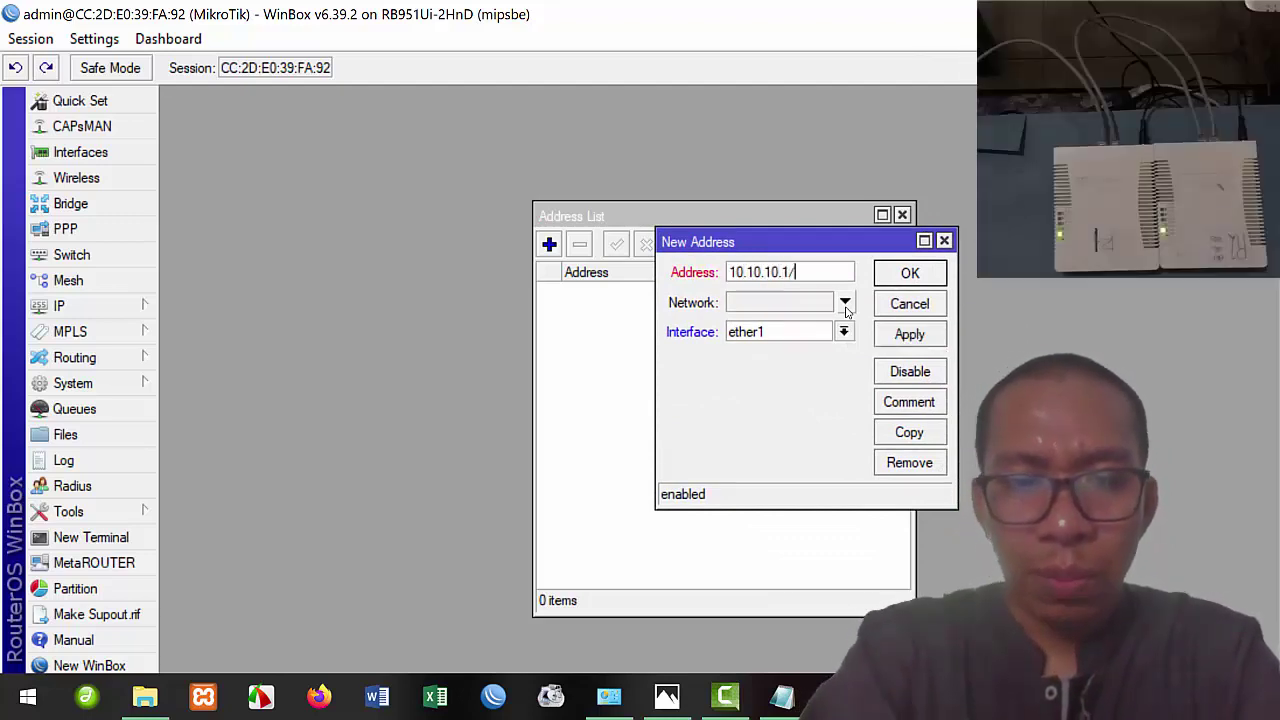
pyautogui.write('24')
pyautogui.press('Tab')
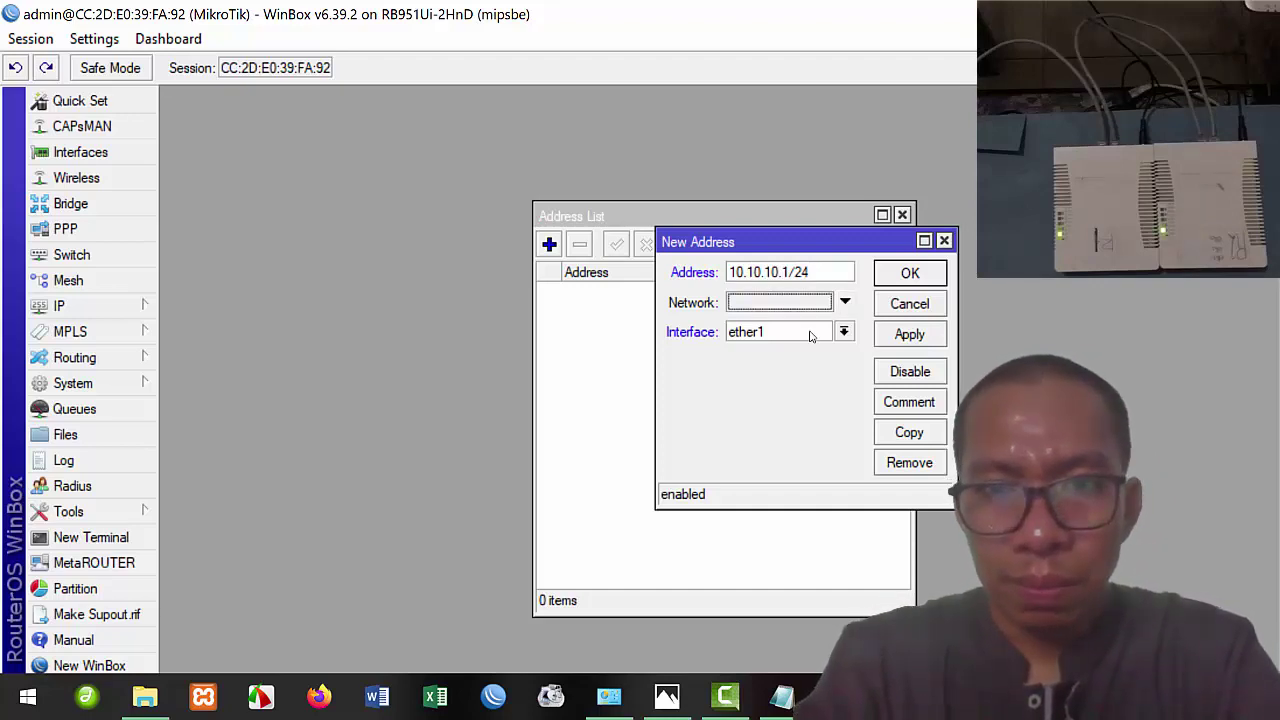
pyautogui.click(906, 335)
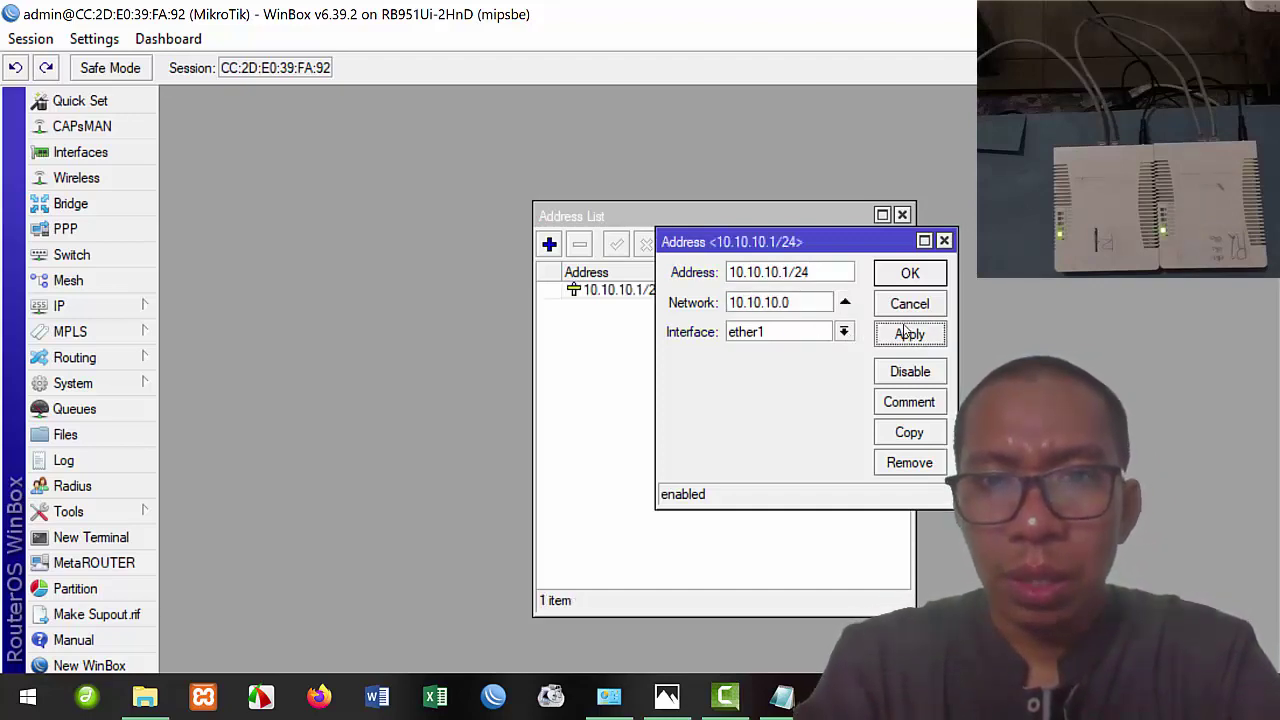
pyautogui.click(922, 278)
# - Add a second IP address, 192.168.1.1/24, on interface ether2 and close the address list
pyautogui.click(549, 244)
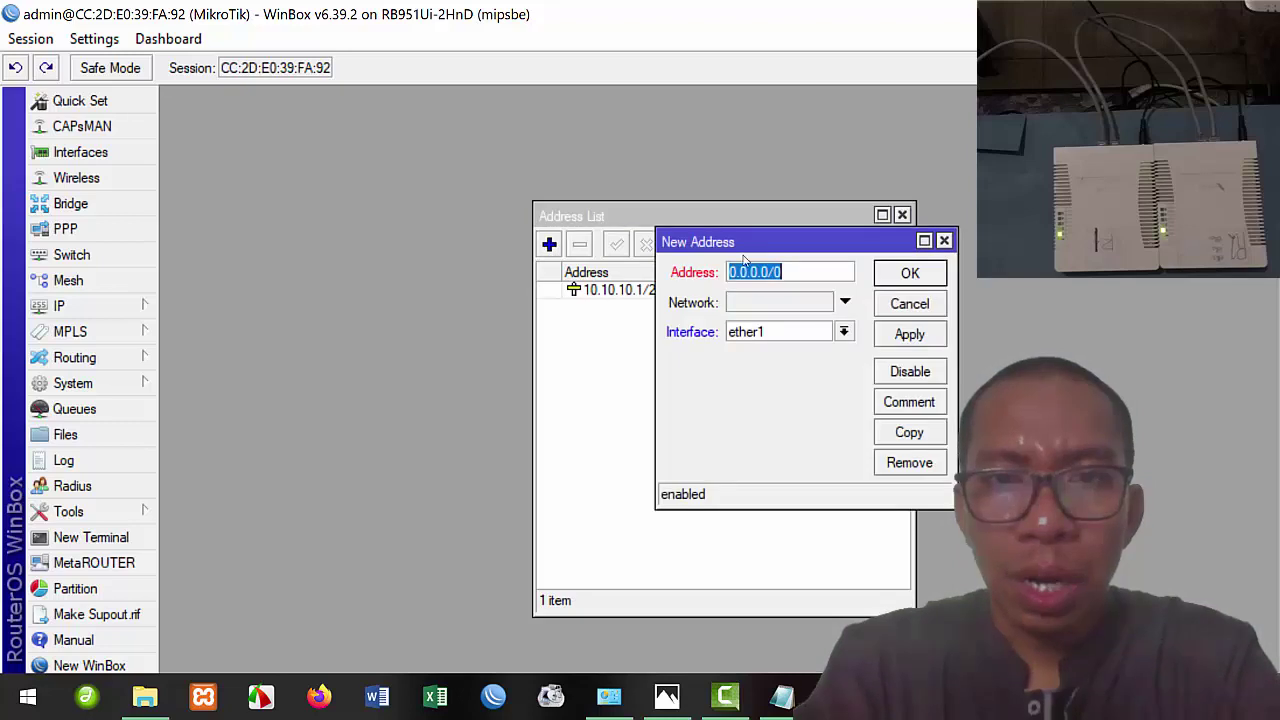
pyautogui.write('192')
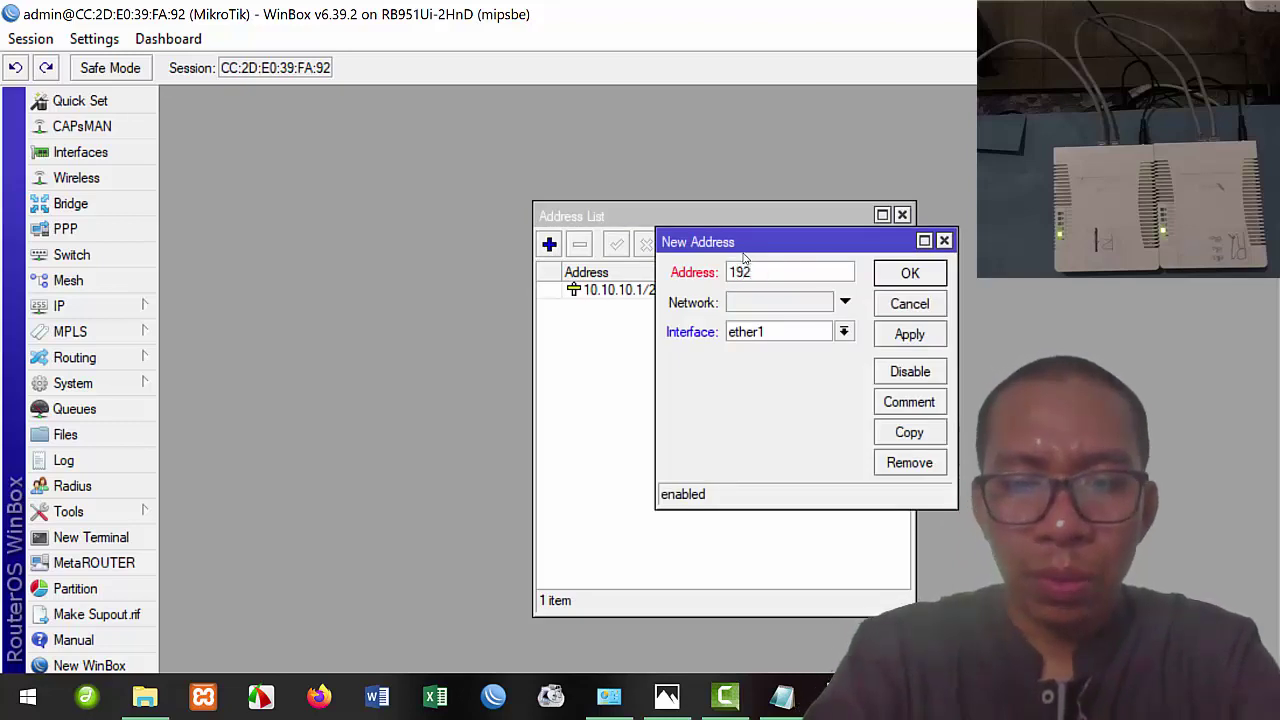
pyautogui.write('.168')
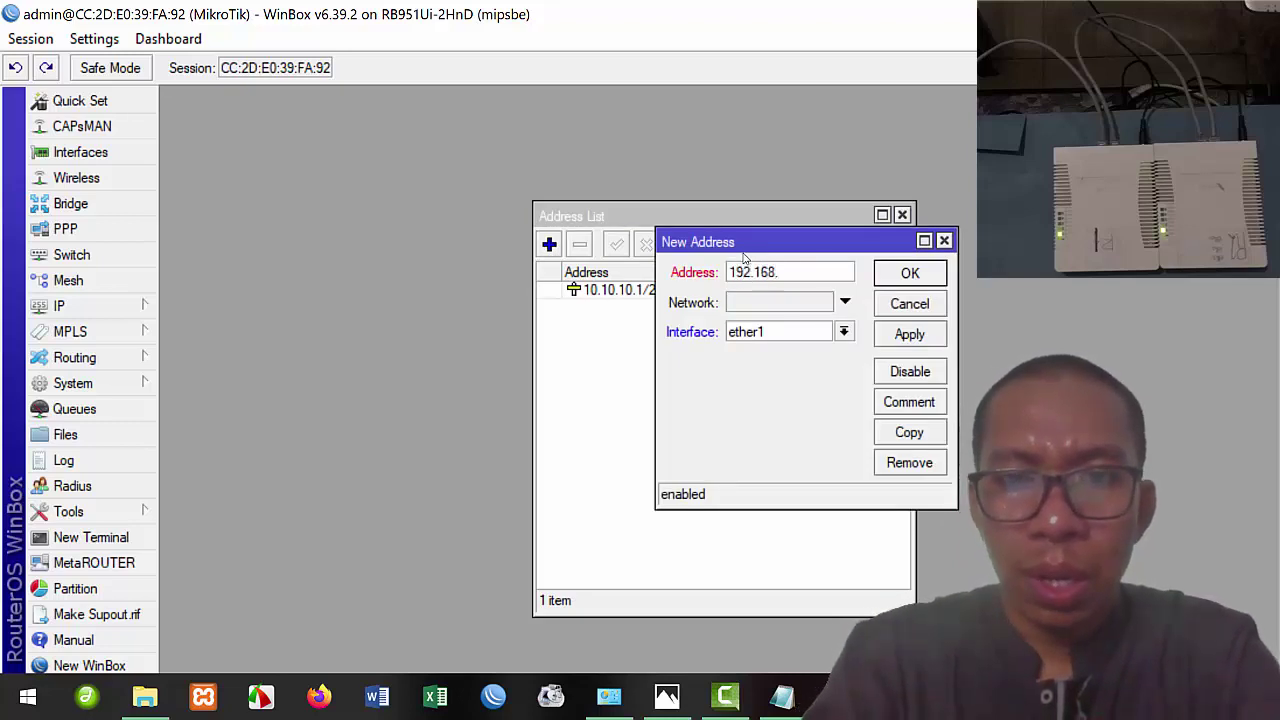
pyautogui.write('.1.')
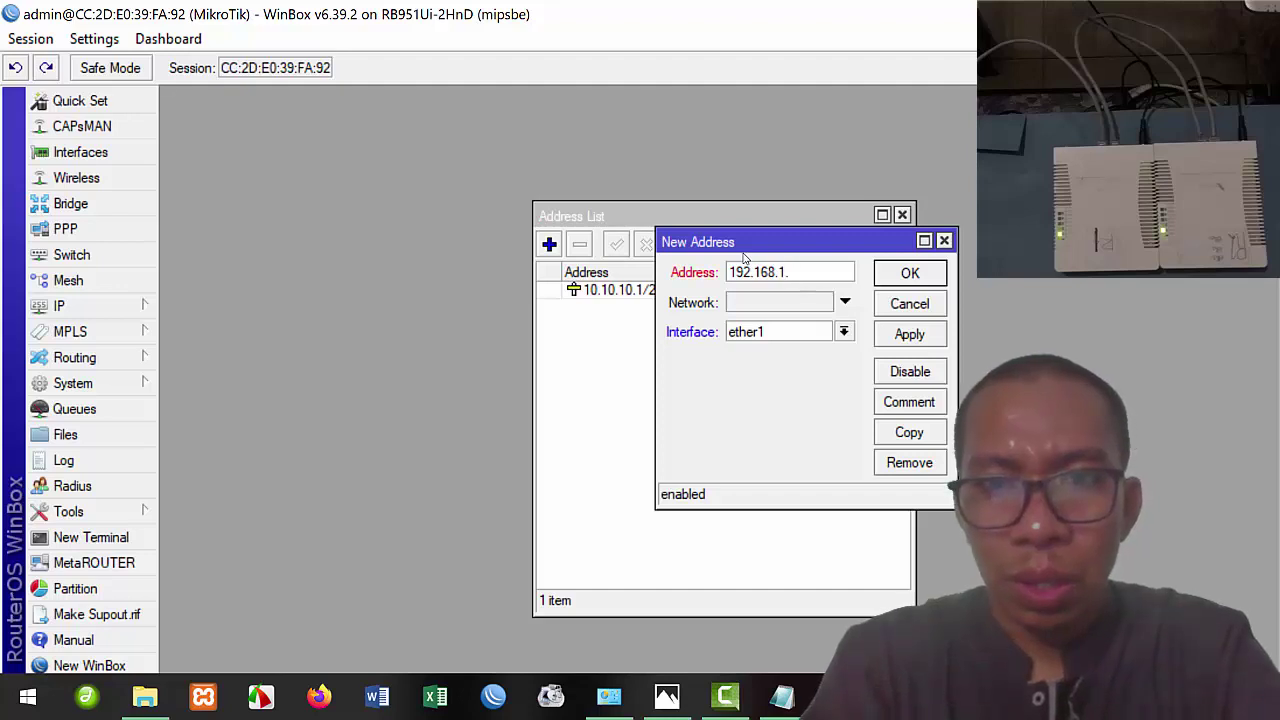
pyautogui.write('1/24')
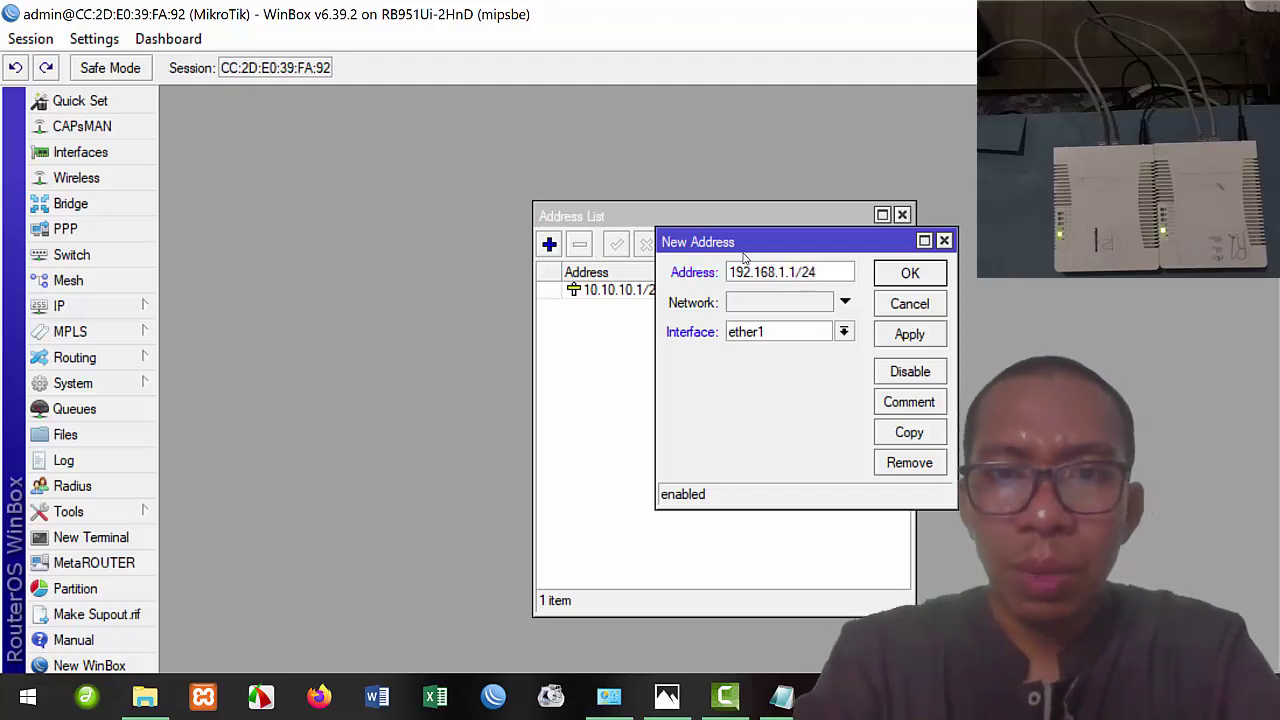
pyautogui.click(794, 341)
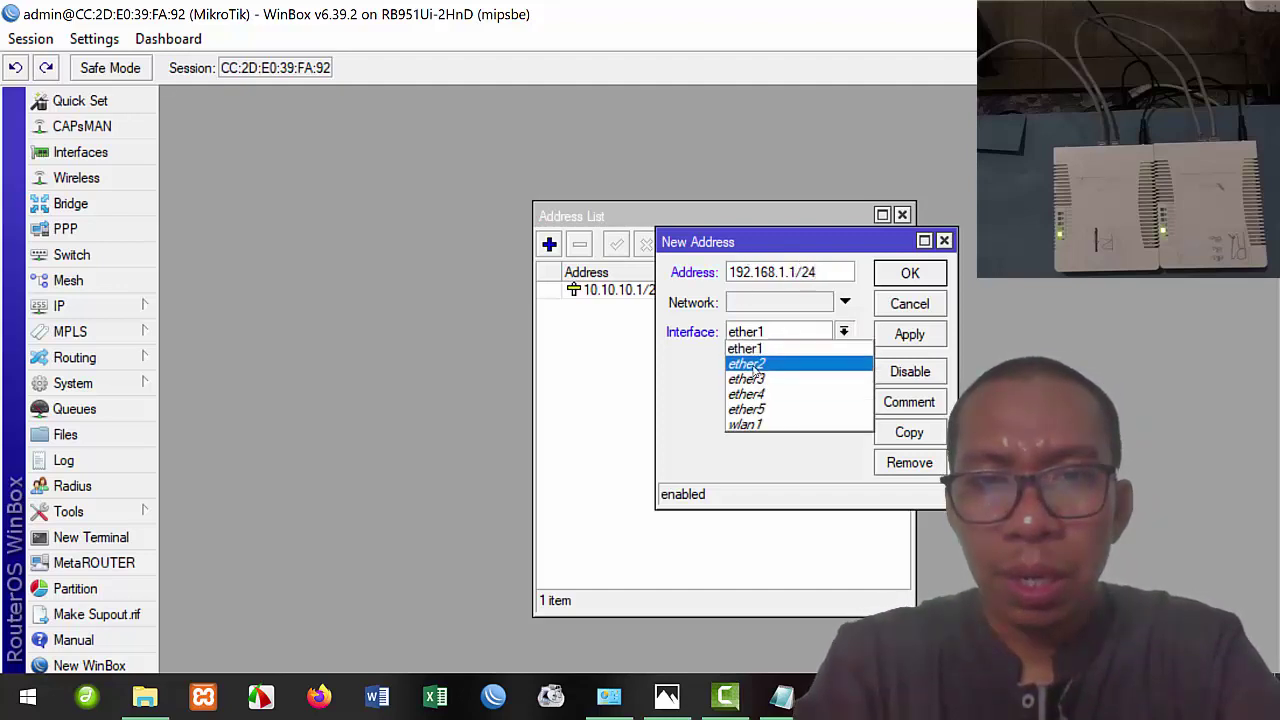
pyautogui.click(755, 366)
pyautogui.click(907, 337)
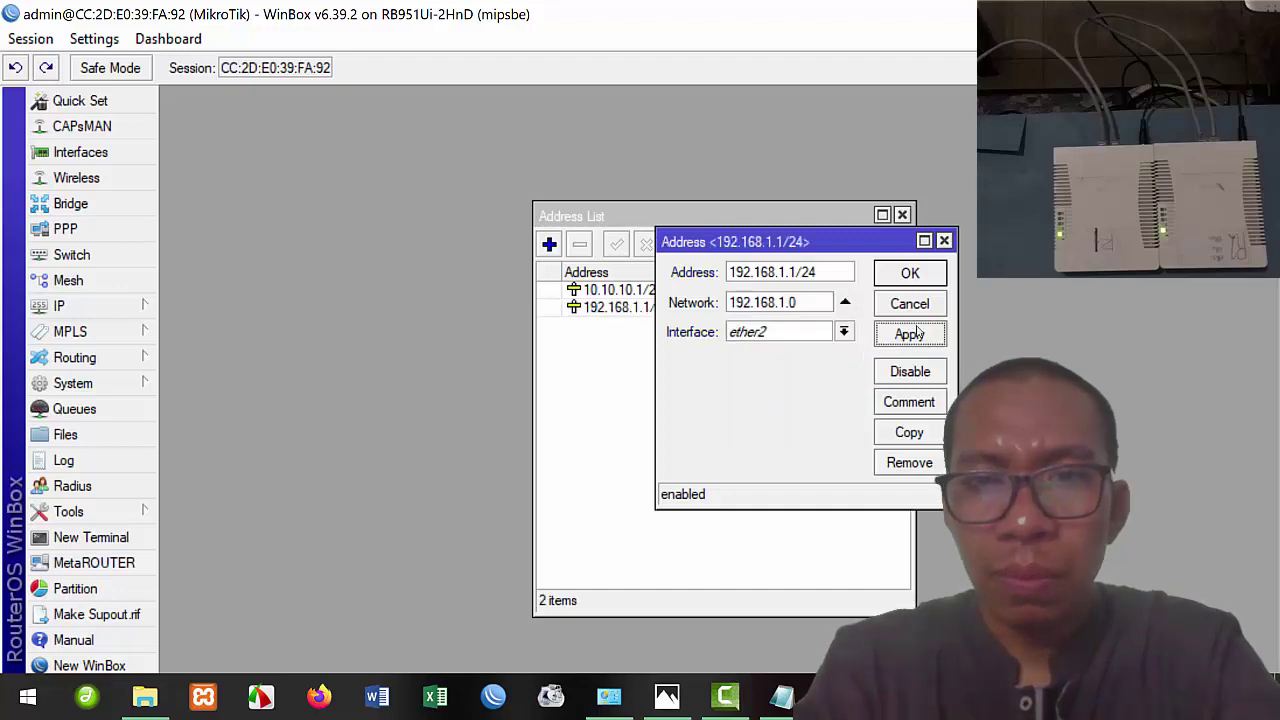
pyautogui.click(911, 276)
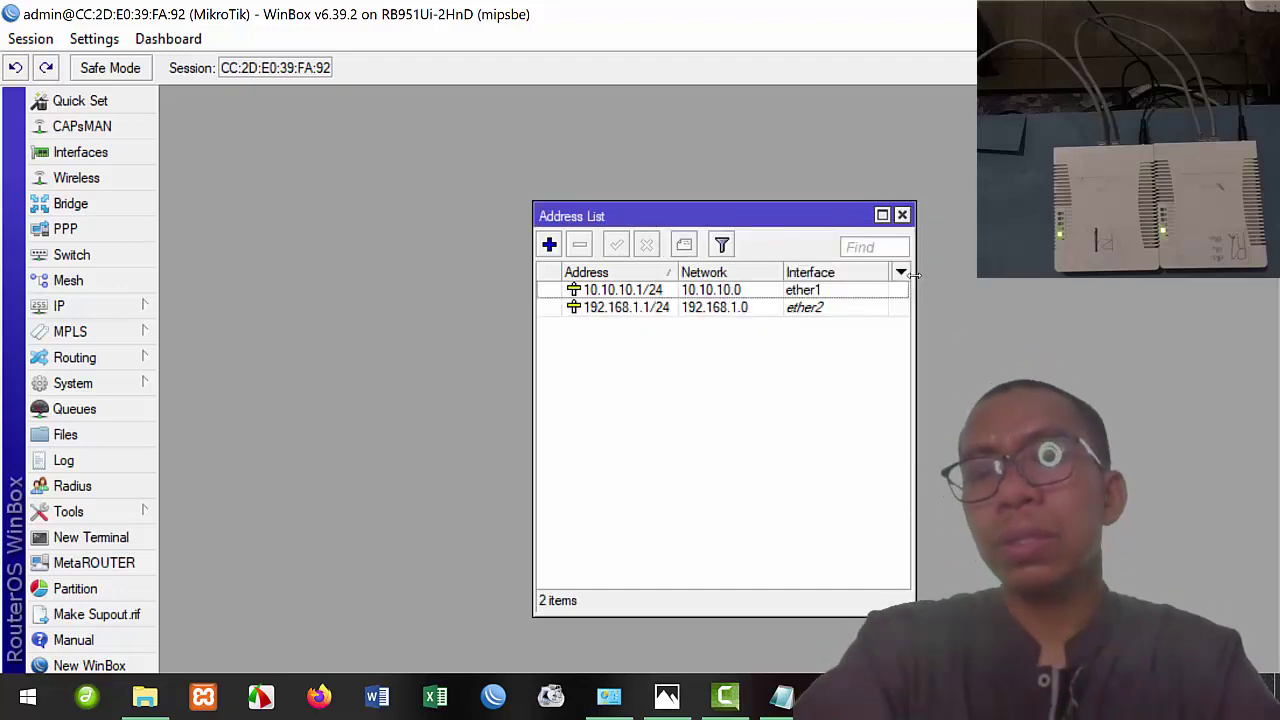
pyautogui.click(902, 215)
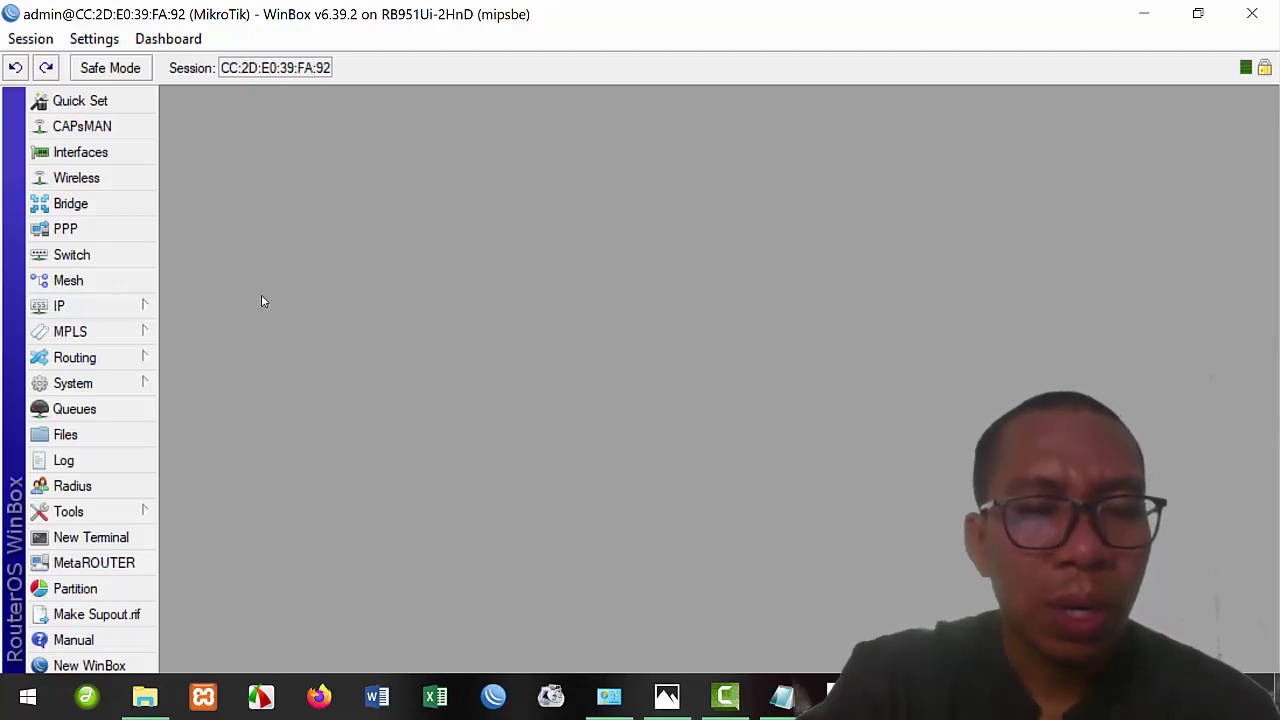
# - Add a RIP interface entry for all interfaces, keeping receive and send at v1-2 and authentication at none
pyautogui.click(89, 362)
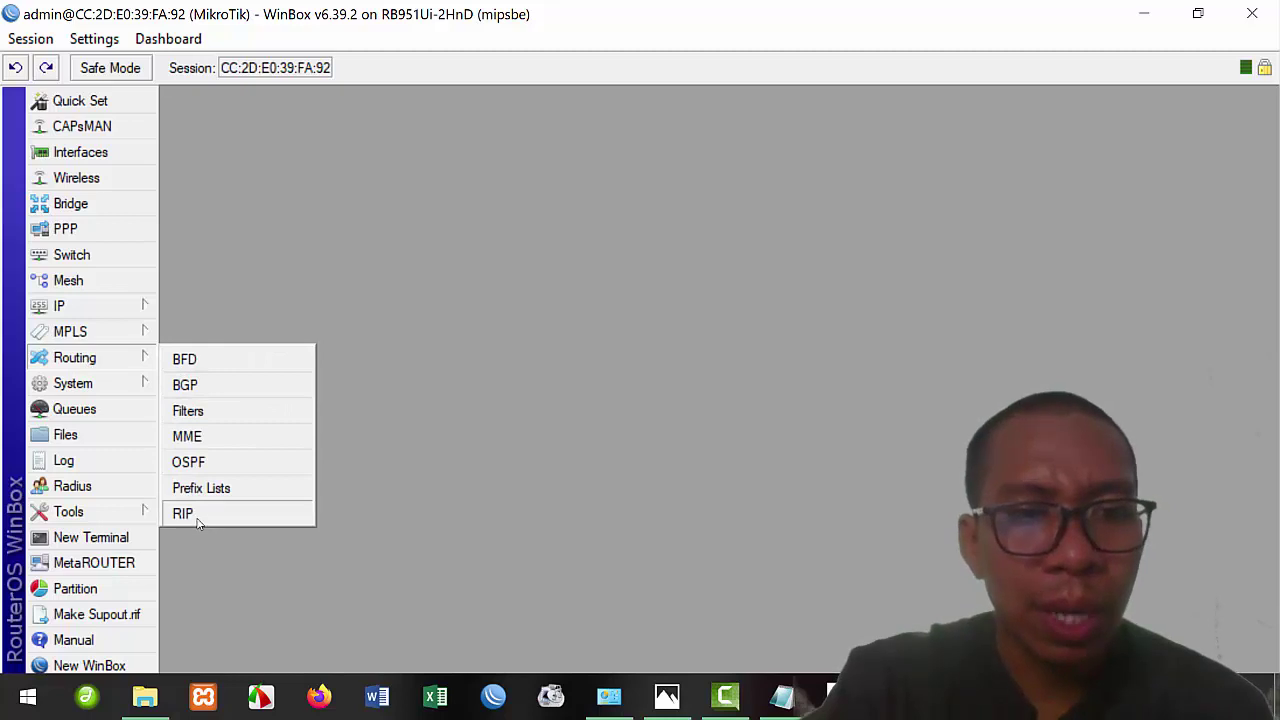
pyautogui.click(186, 514)
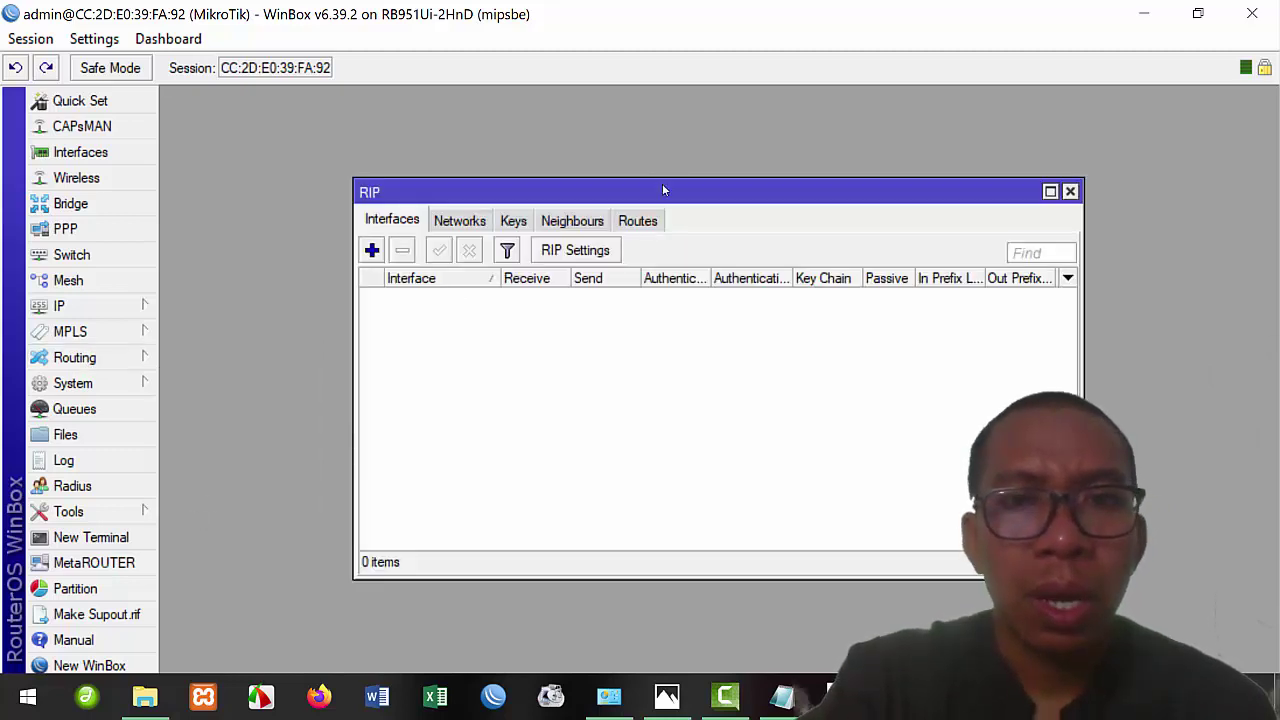
pyautogui.moveTo(662, 183); pyautogui.dragTo(583, 149)
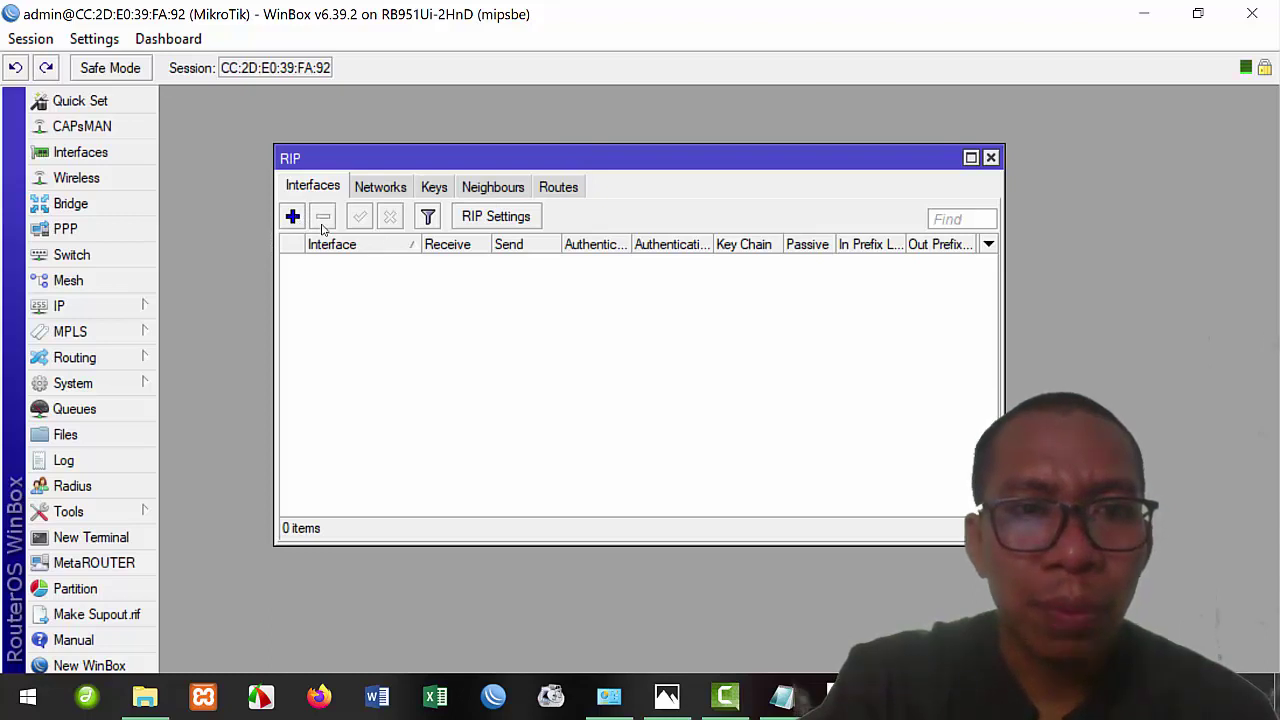
pyautogui.click(292, 217)
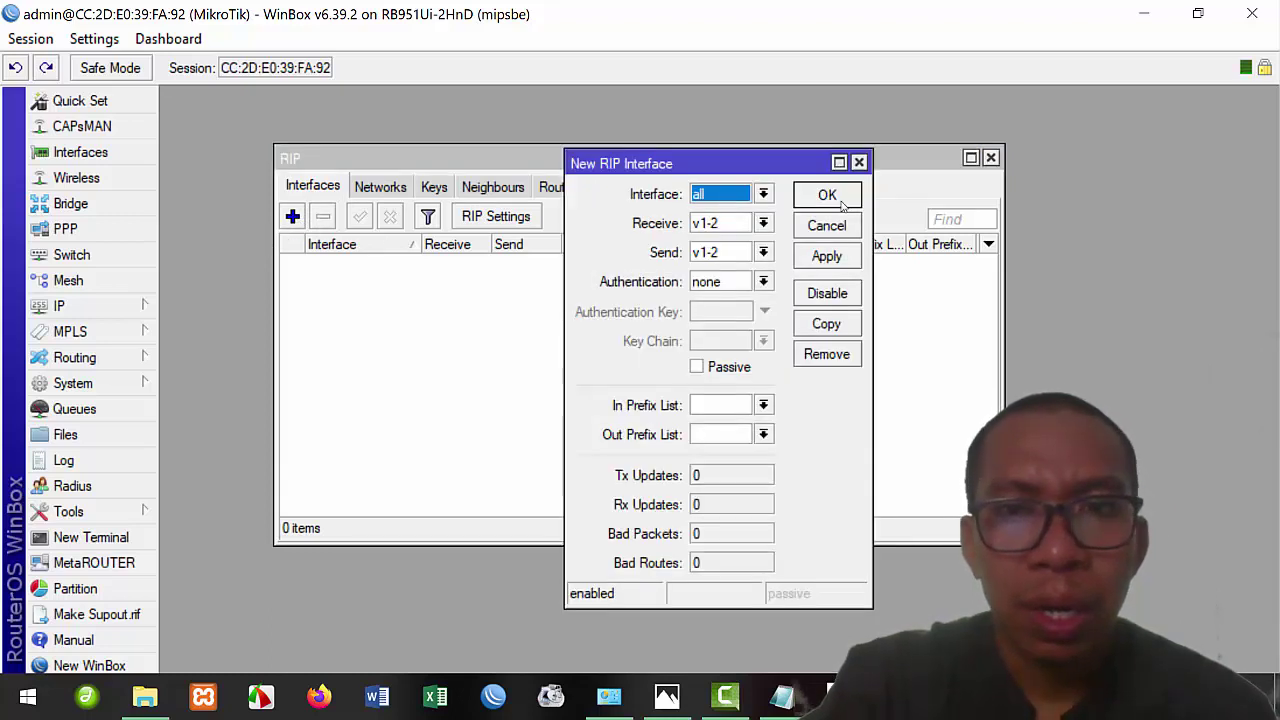
pyautogui.click(827, 256)
pyautogui.click(829, 196)
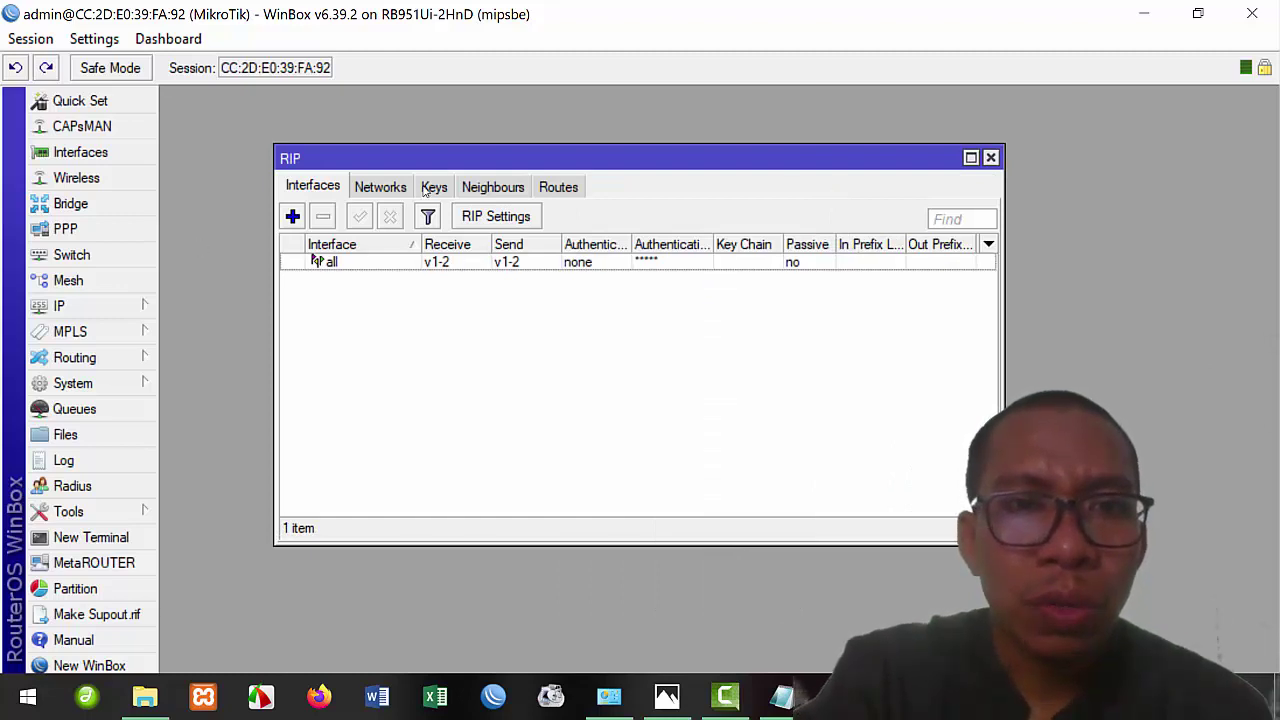
# - Start a new RIP network entry and place the router's IP address list beside it for reference
pyautogui.click(386, 188)
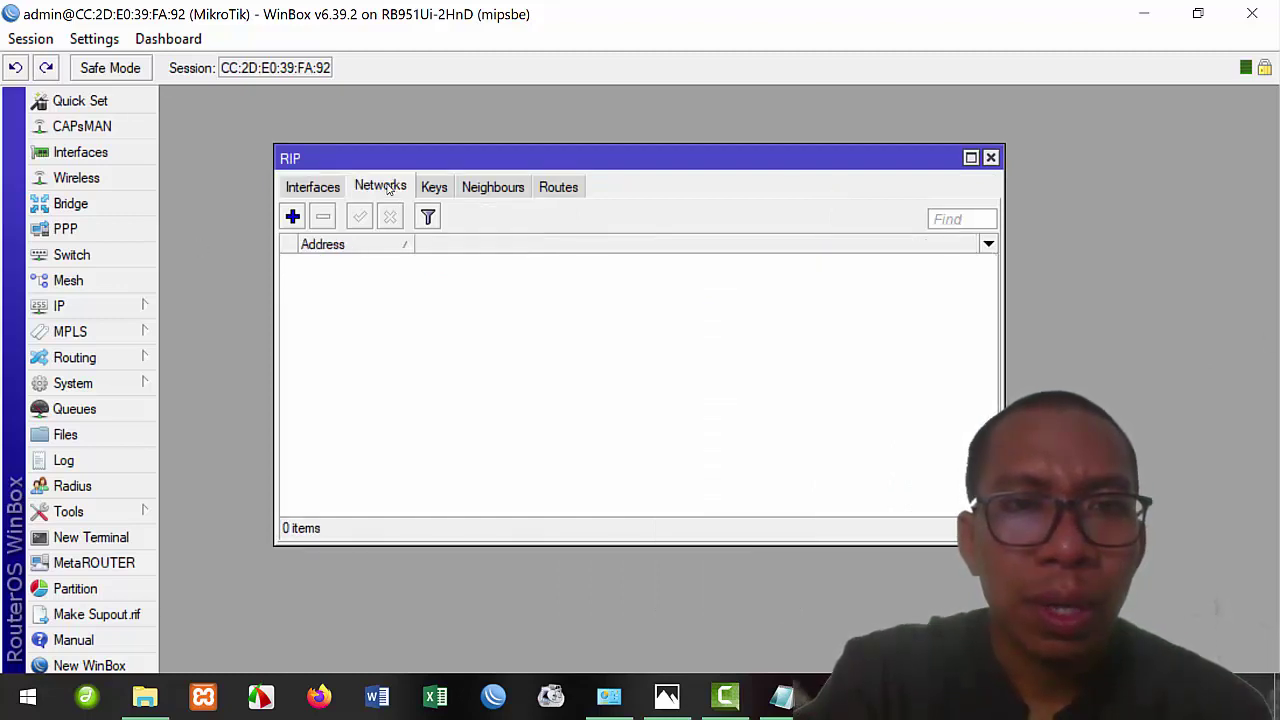
pyautogui.click(292, 216)
pyautogui.moveTo(762, 271); pyautogui.dragTo(669, 248)
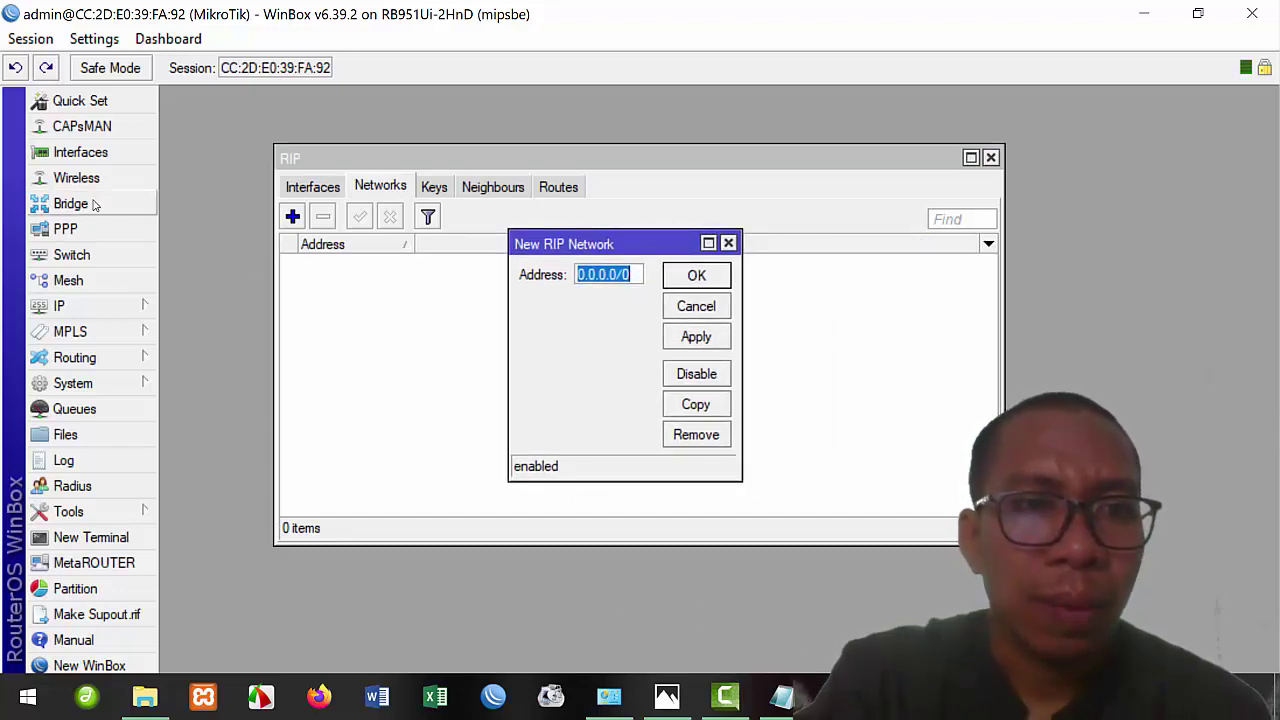
pyautogui.click(84, 305)
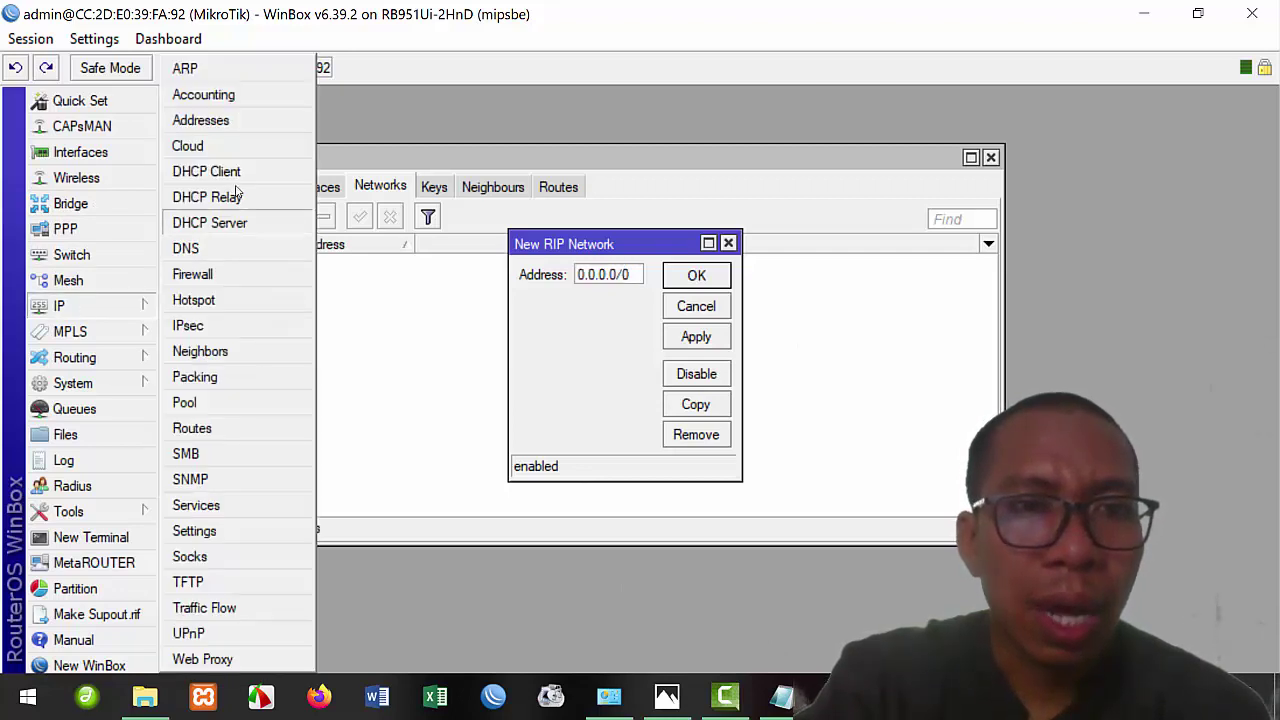
pyautogui.click(212, 122)
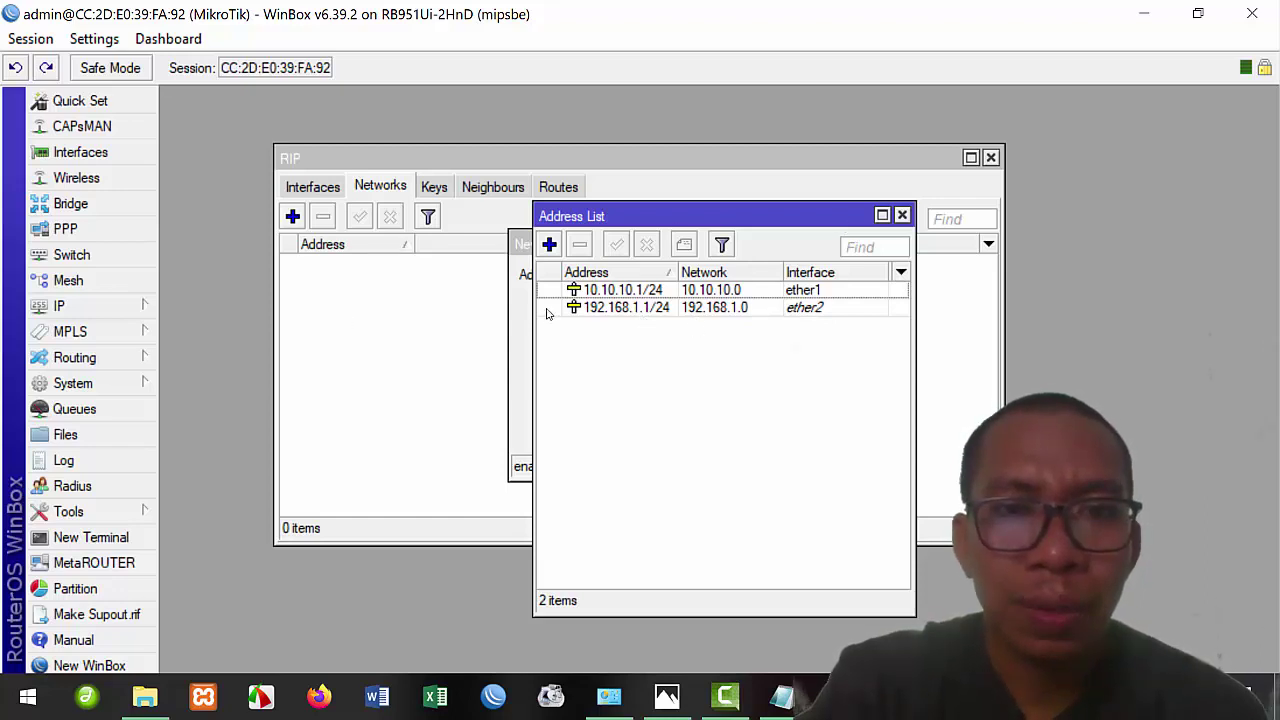
pyautogui.click(510, 305)
pyautogui.moveTo(645, 248); pyautogui.dragTo(494, 248)
pyautogui.moveTo(879, 216); pyautogui.dragTo(1234, 218)
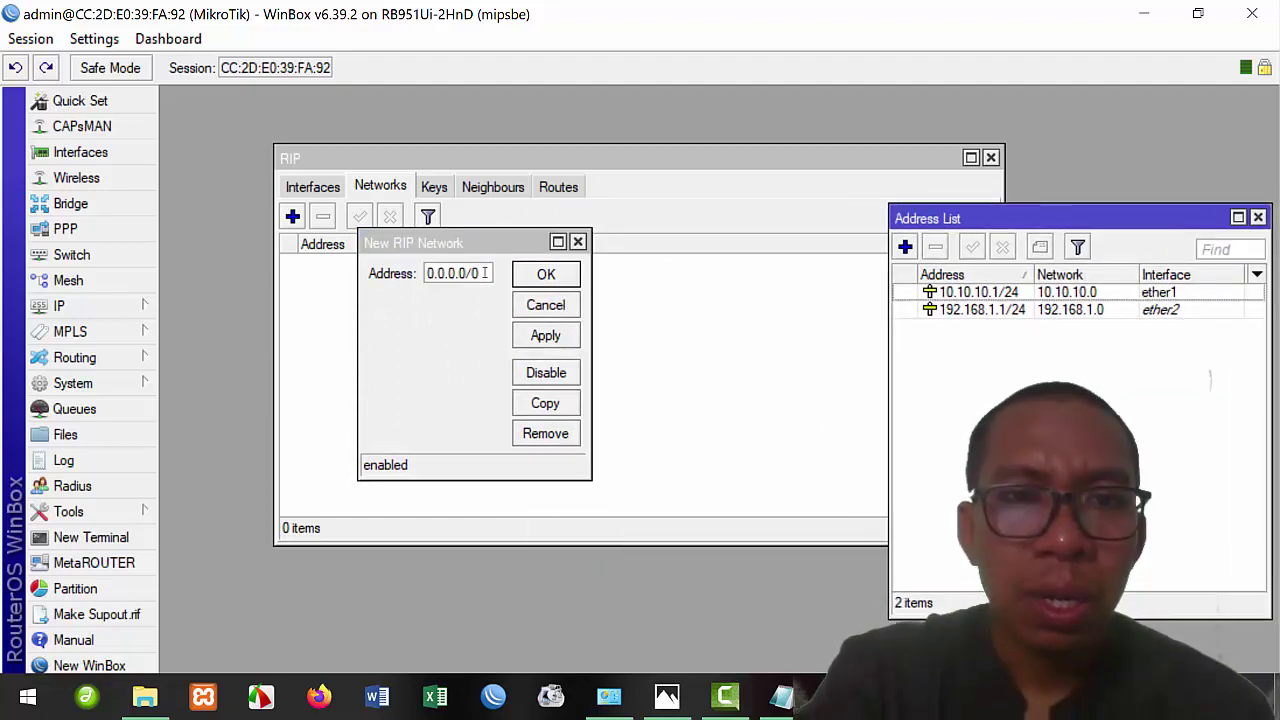
# - Set the new RIP network's address to 10.10.10.0/24 and save the entry
pyautogui.click(440, 250)
pyautogui.write('19')
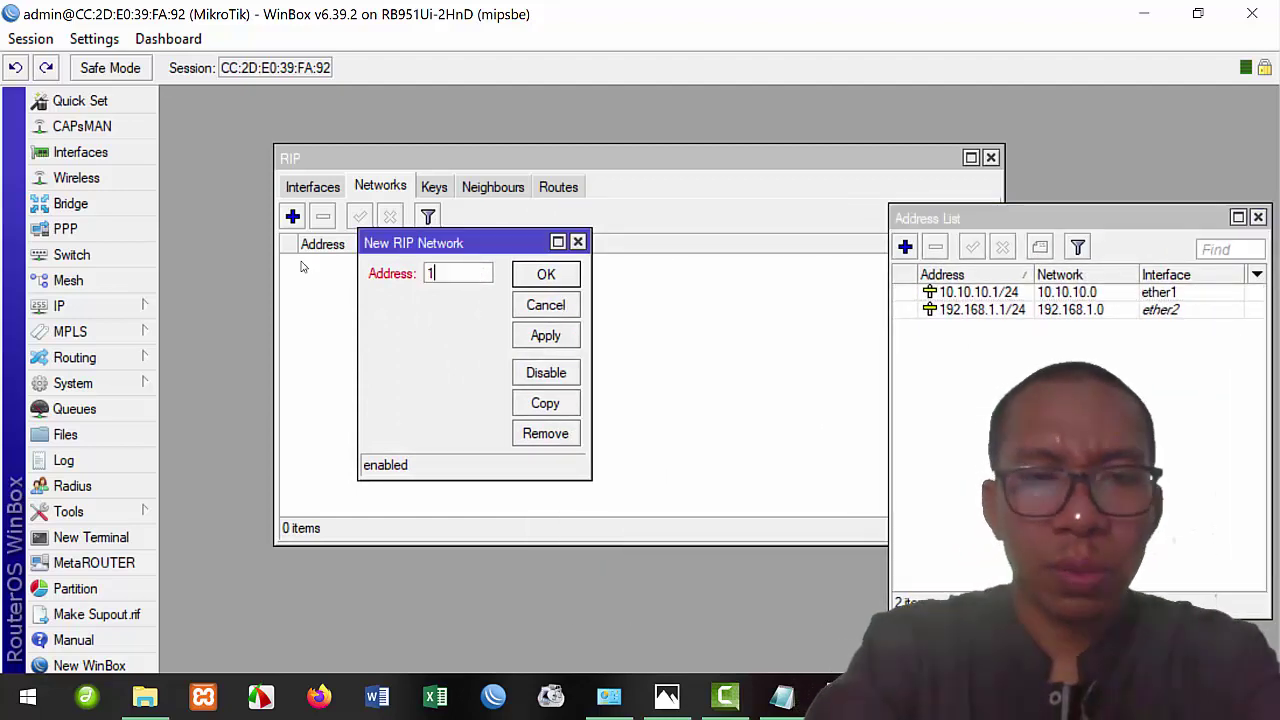
pyautogui.press('BackSpace')
pyautogui.press('BackSpace')
pyautogui.write('10.10.10.')
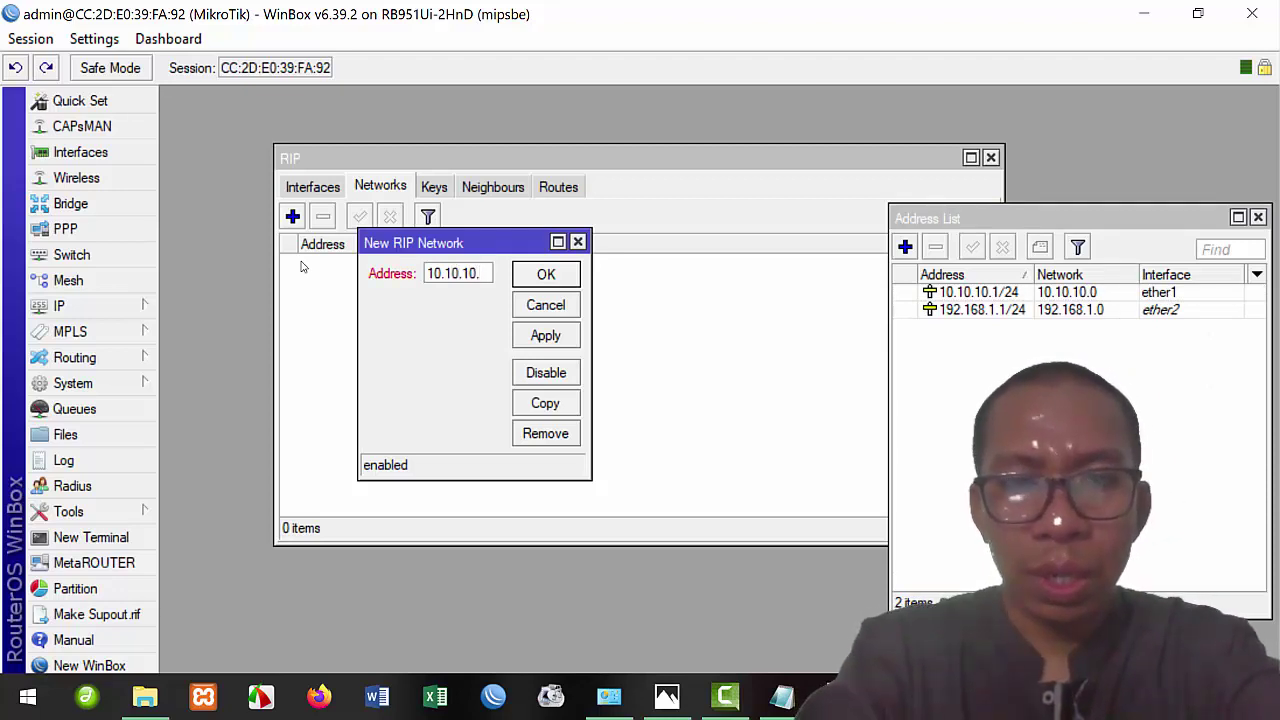
pyautogui.press('BackSpace')
pyautogui.press('BackSpace')
pyautogui.press('BackSpace')
pyautogui.write('0/24')
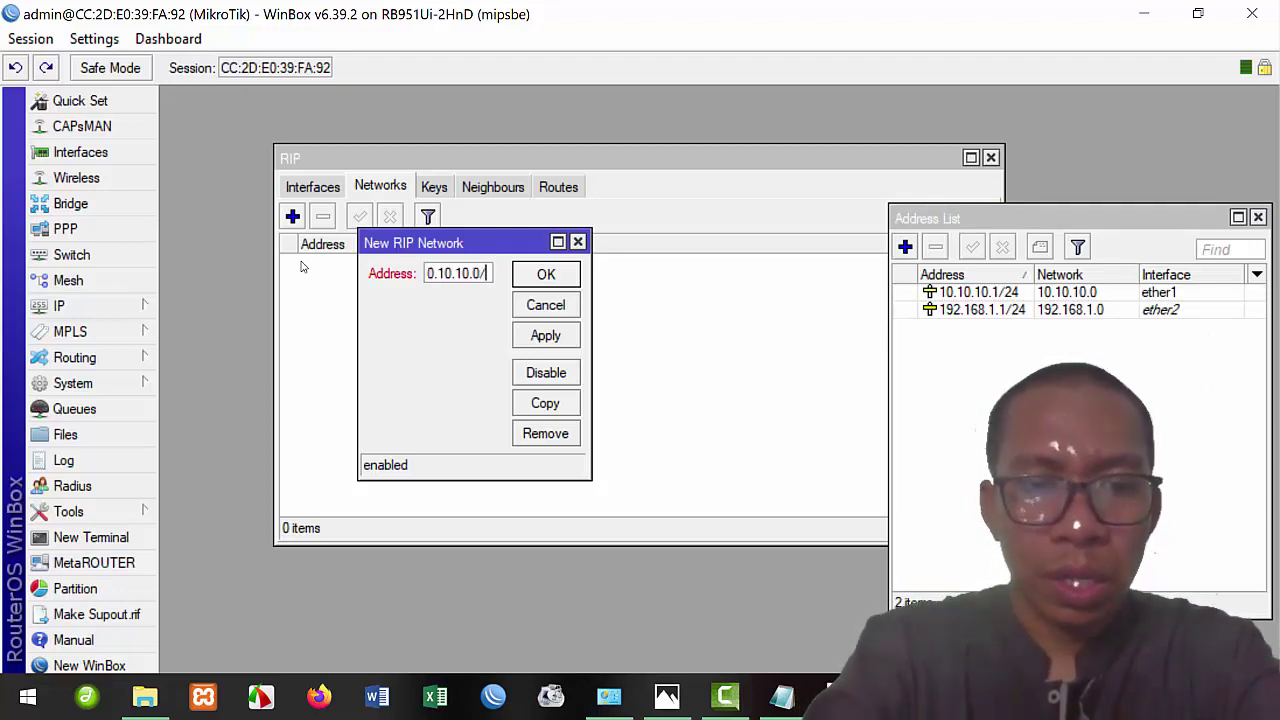
pyautogui.click(546, 337)
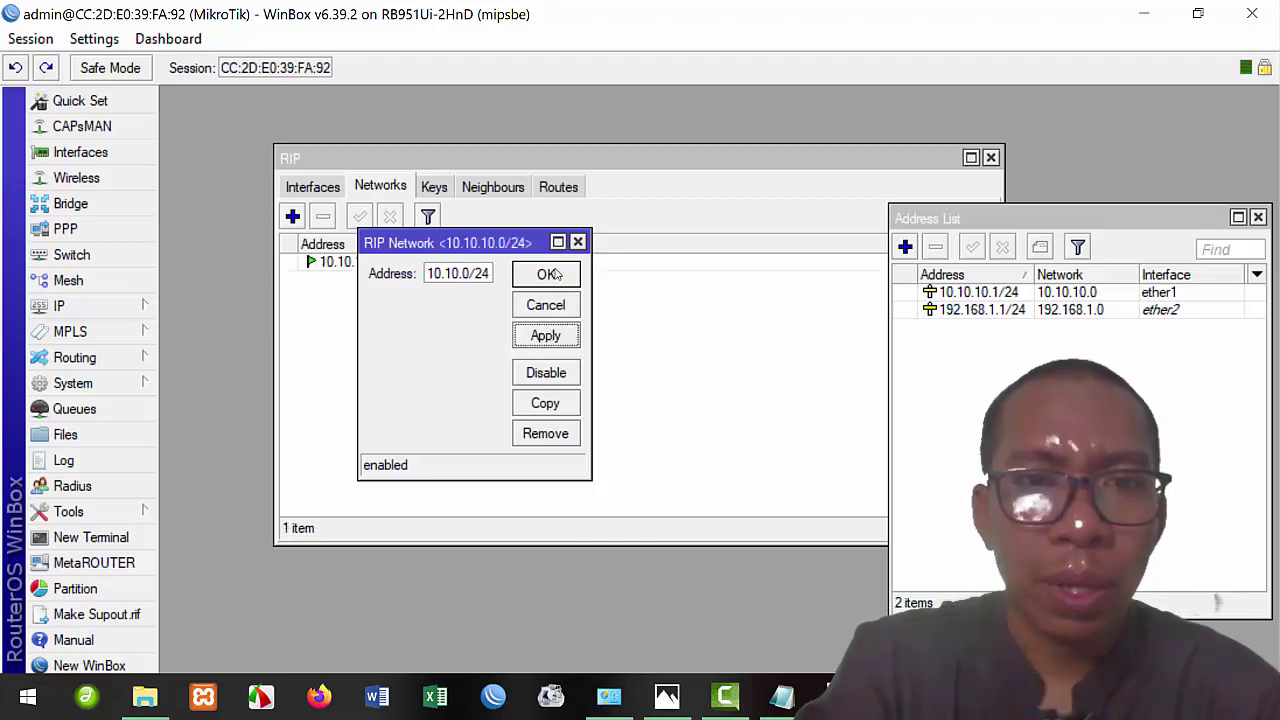
pyautogui.click(548, 274)
# - Add a second RIP network, 192.168.1.0/24, and bring the IP address list forward for comparison
pyautogui.click(294, 217)
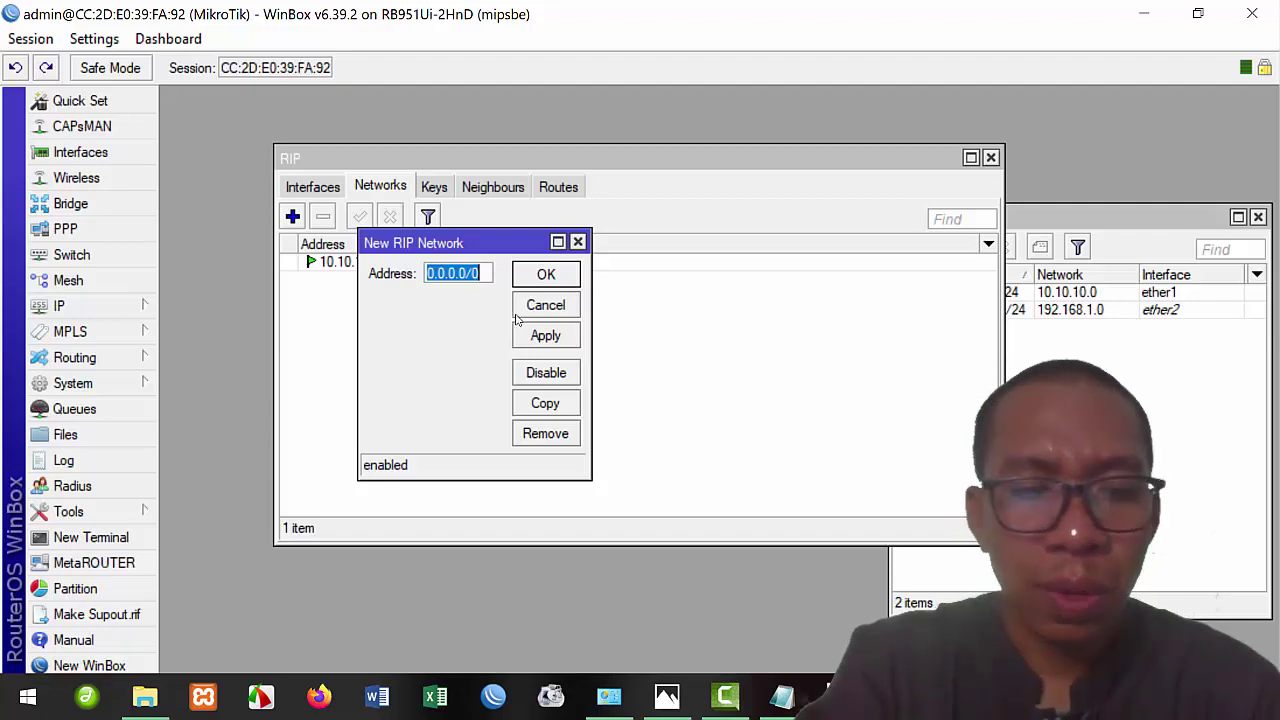
pyautogui.write('192.168.1.')
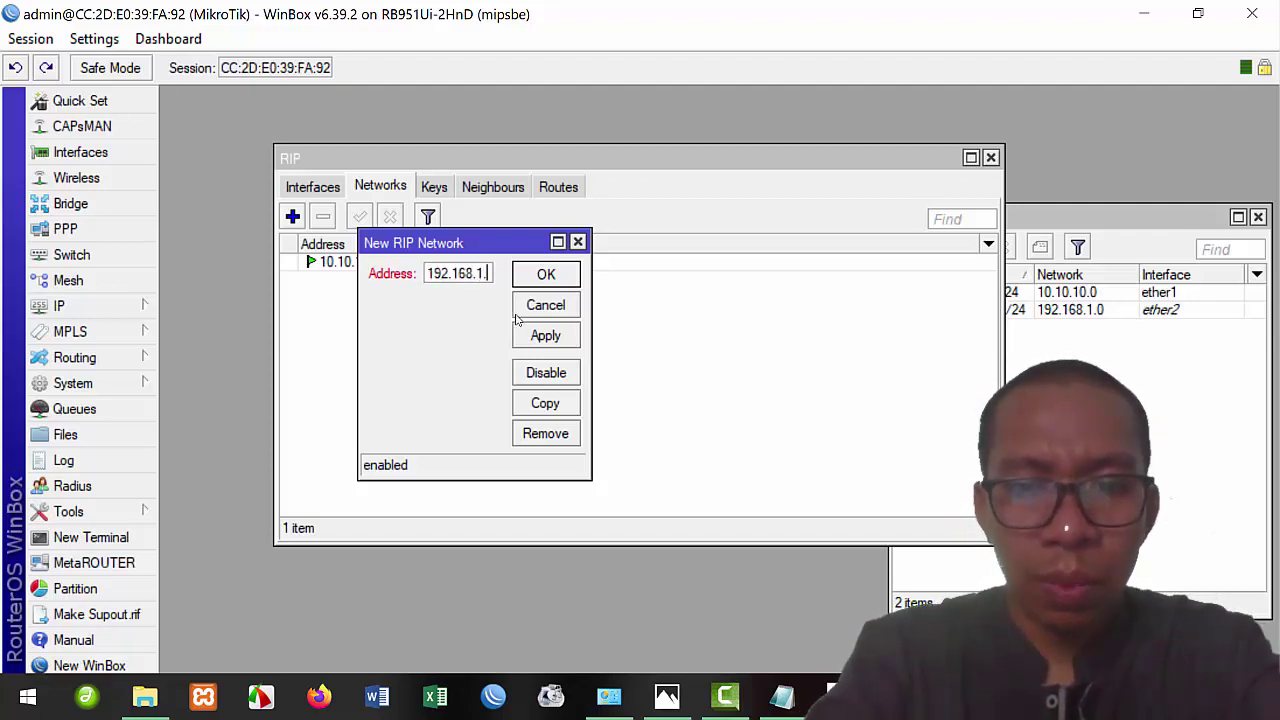
pyautogui.write('0/24')
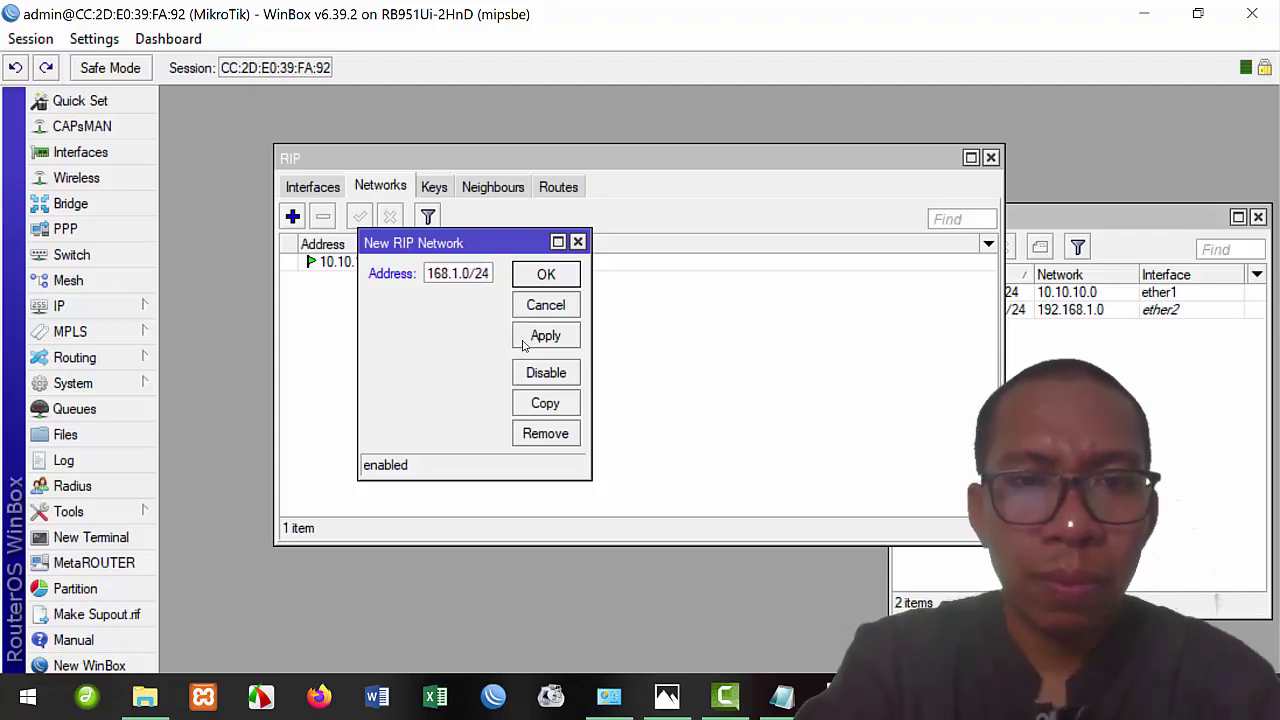
pyautogui.click(537, 337)
pyautogui.click(546, 276)
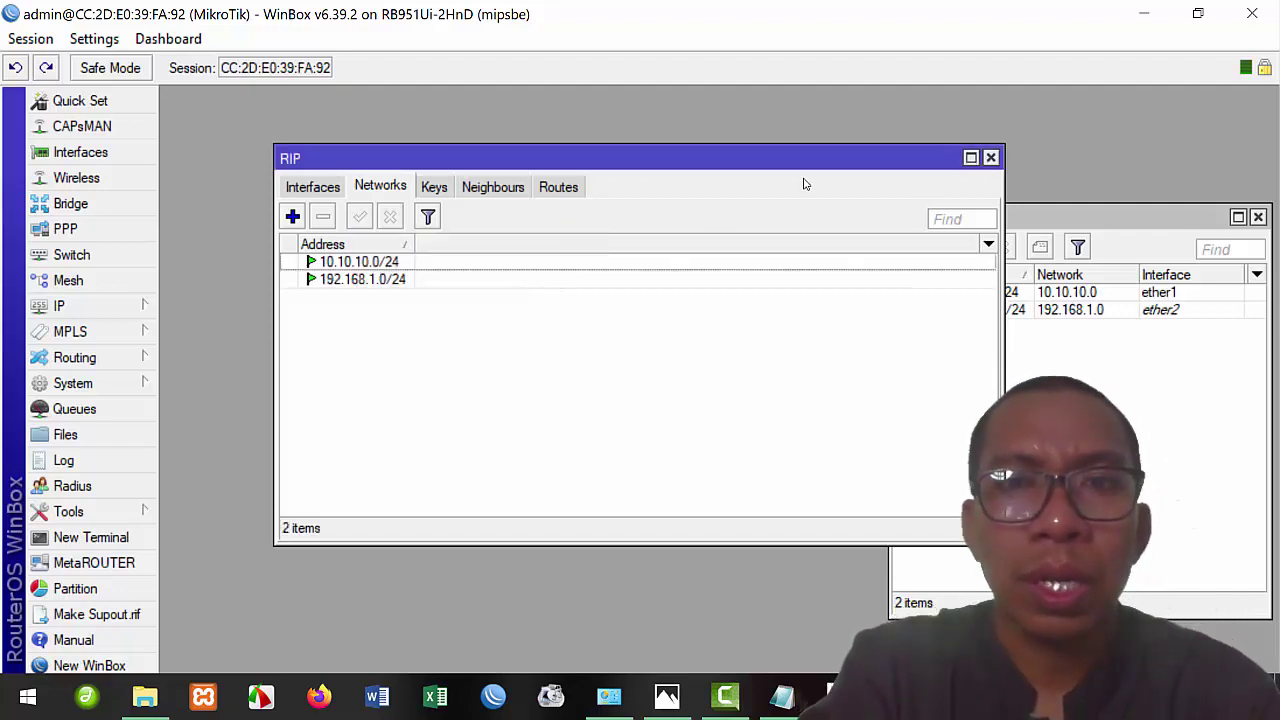
pyautogui.click(1139, 394)
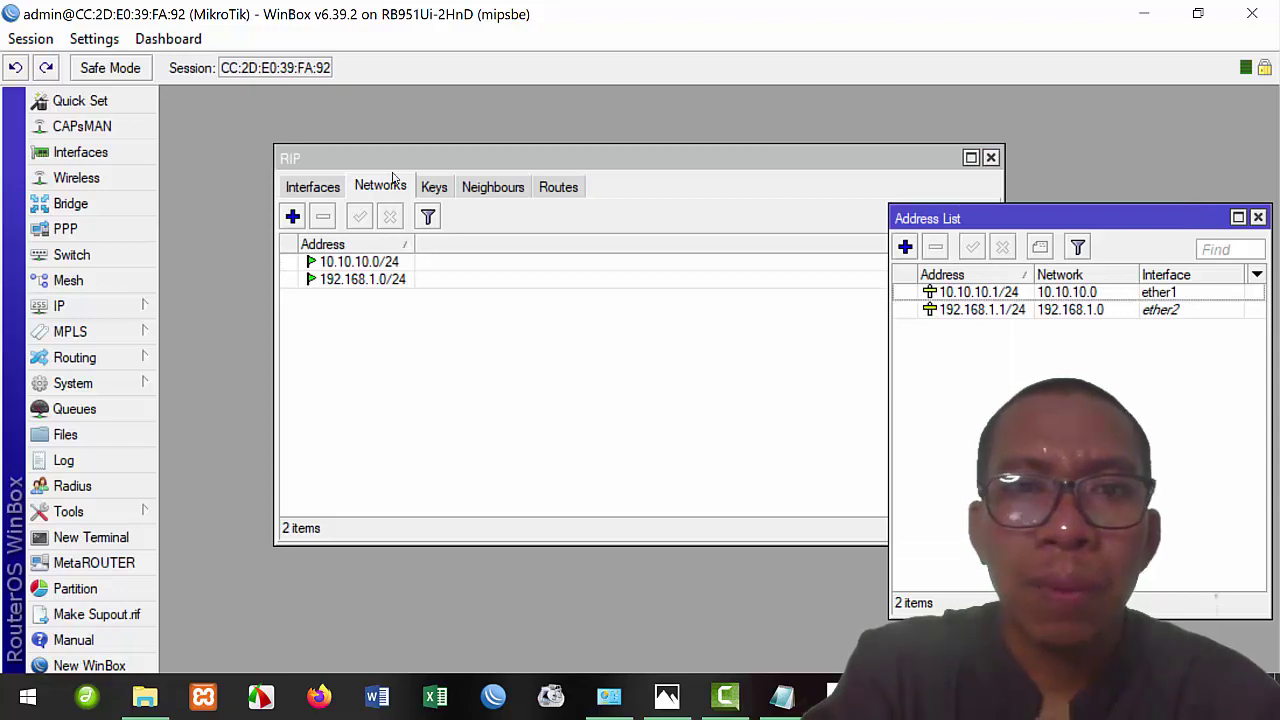
# - Add a RIP neighbour with the address 10.10.10.2, entered without a prefix length
pyautogui.click(495, 188)
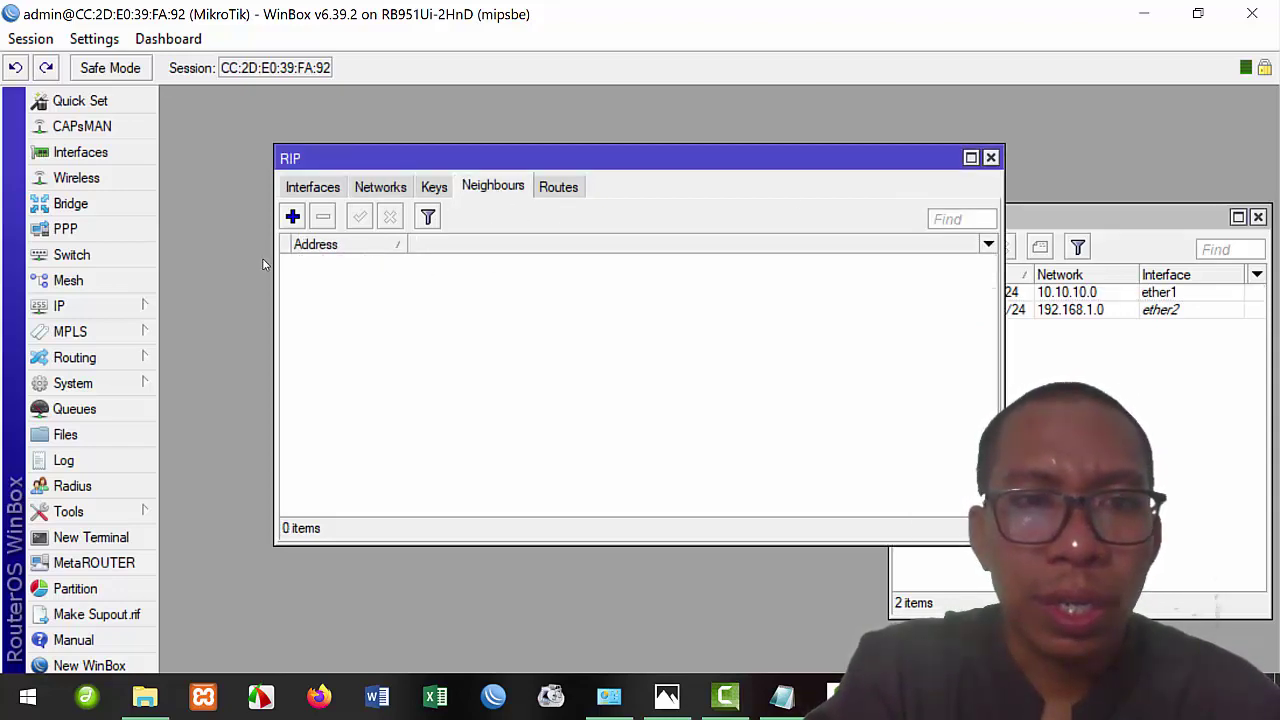
pyautogui.click(292, 218)
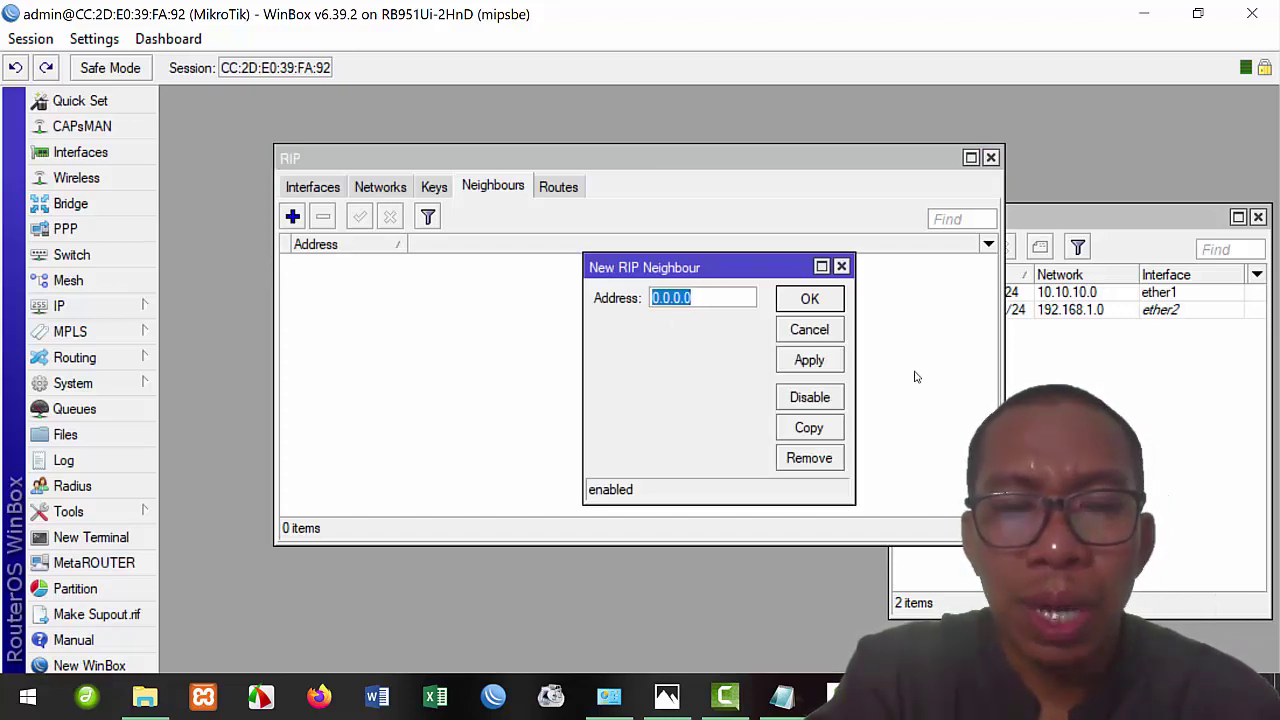
pyautogui.click(1117, 394)
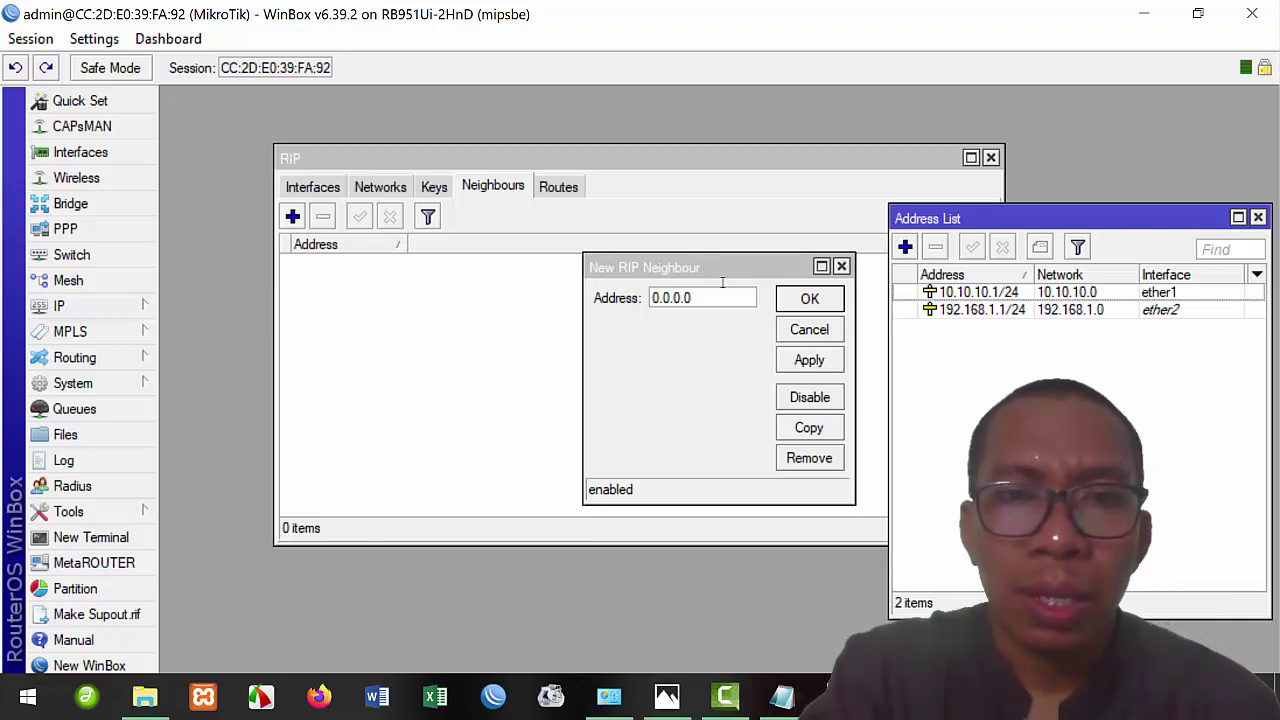
pyautogui.click(704, 313)
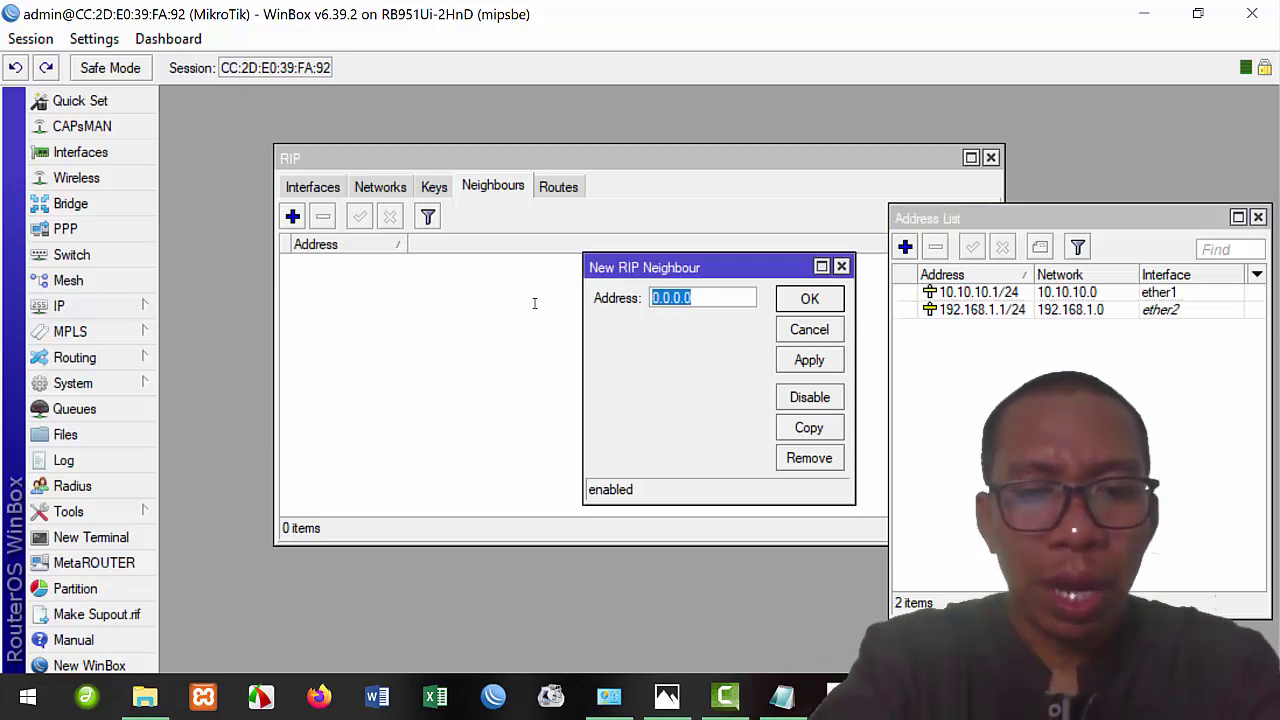
pyautogui.write('1')
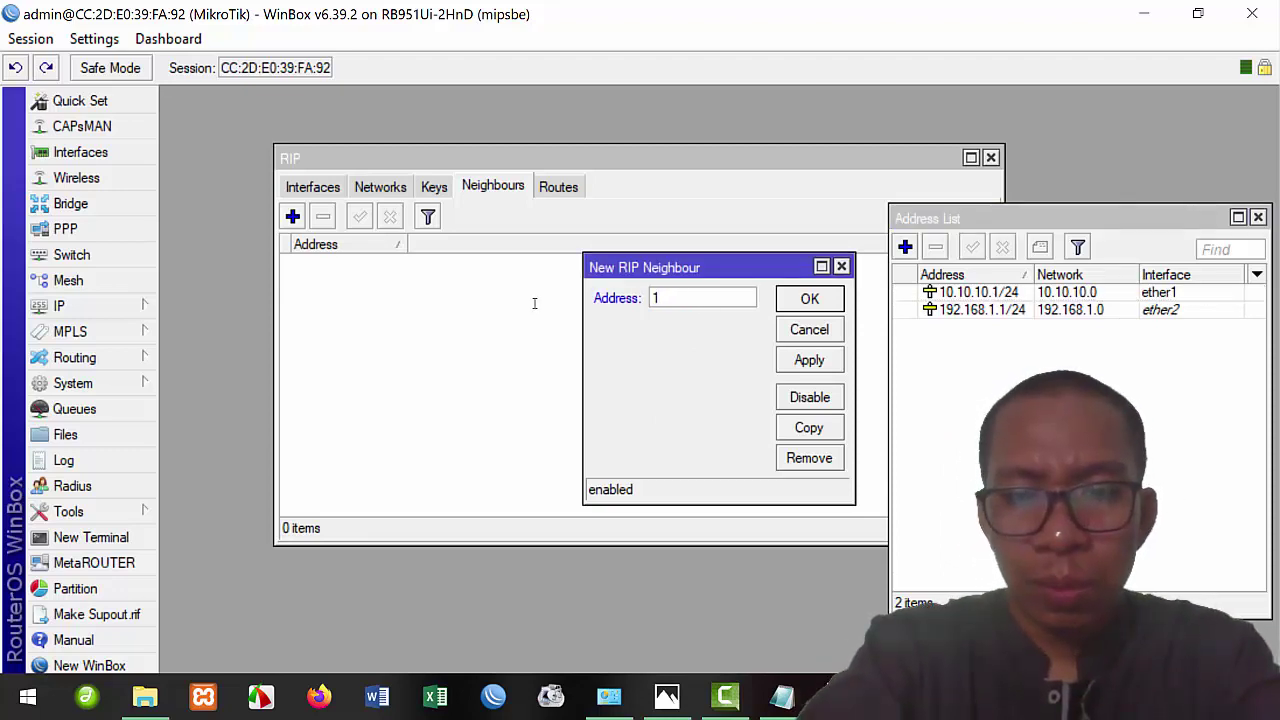
pyautogui.write('9.10.10.2/')
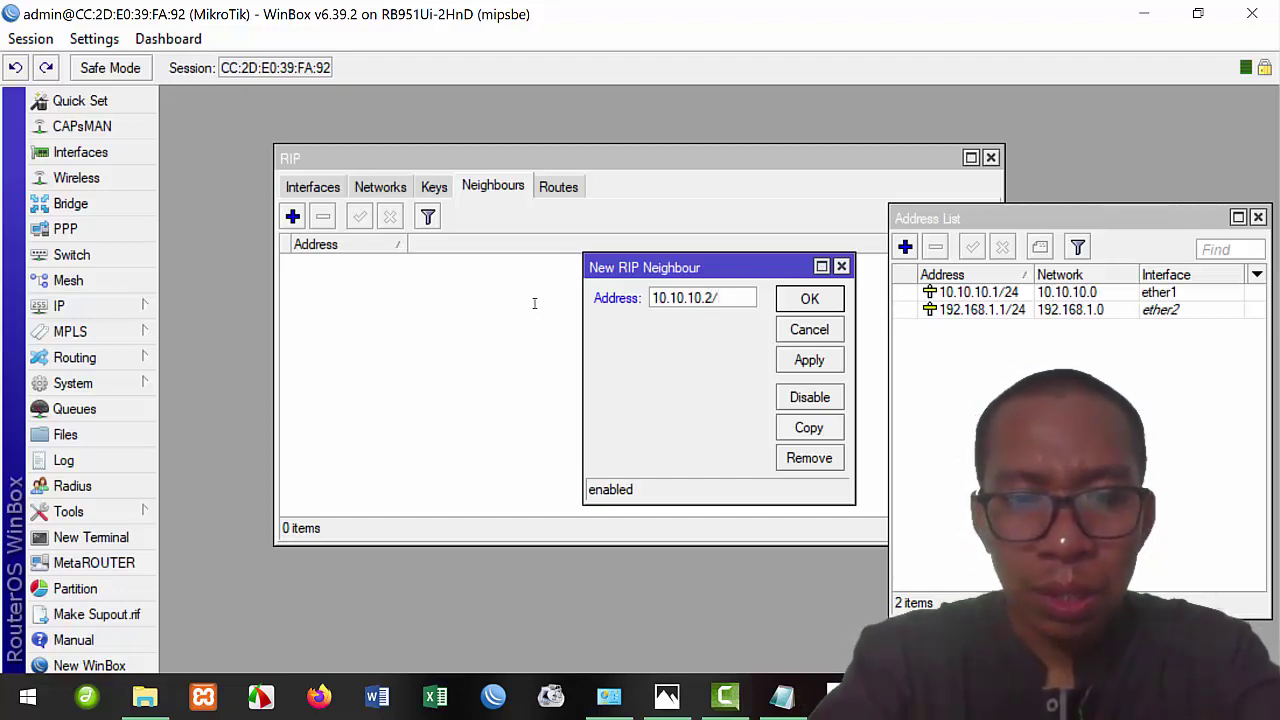
pyautogui.write('24')
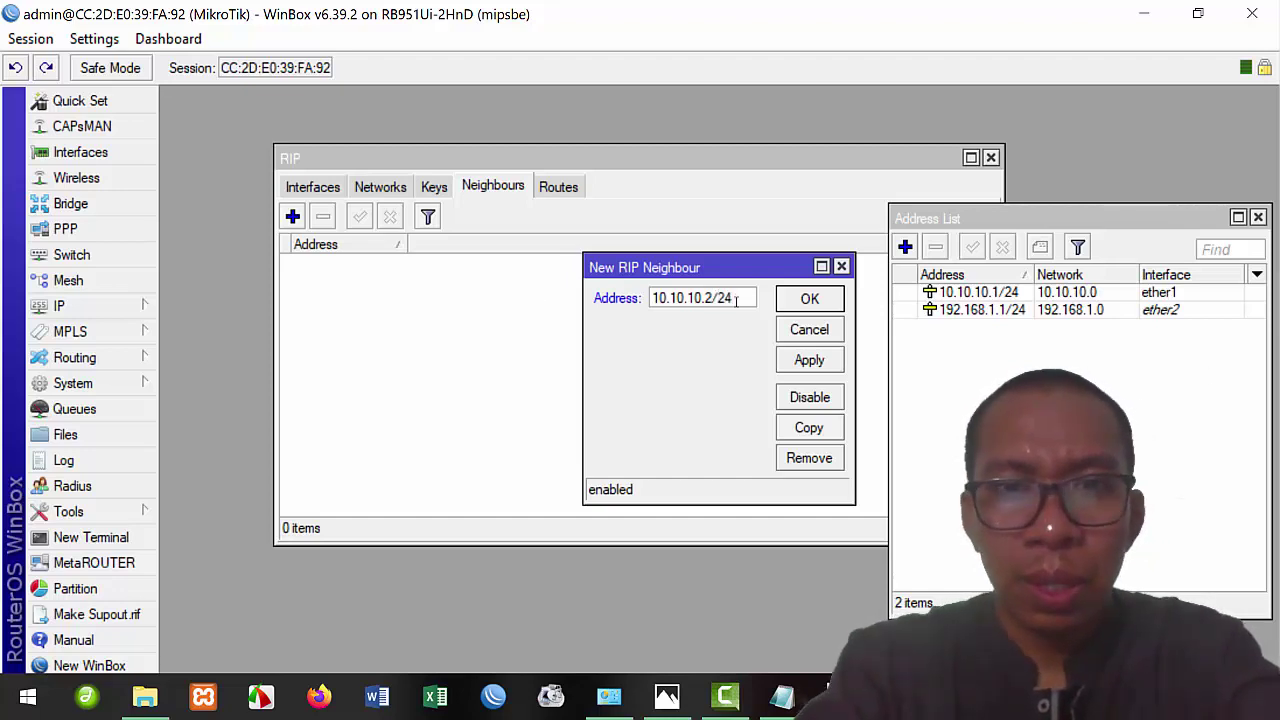
pyautogui.click(797, 368)
pyautogui.click(719, 372)
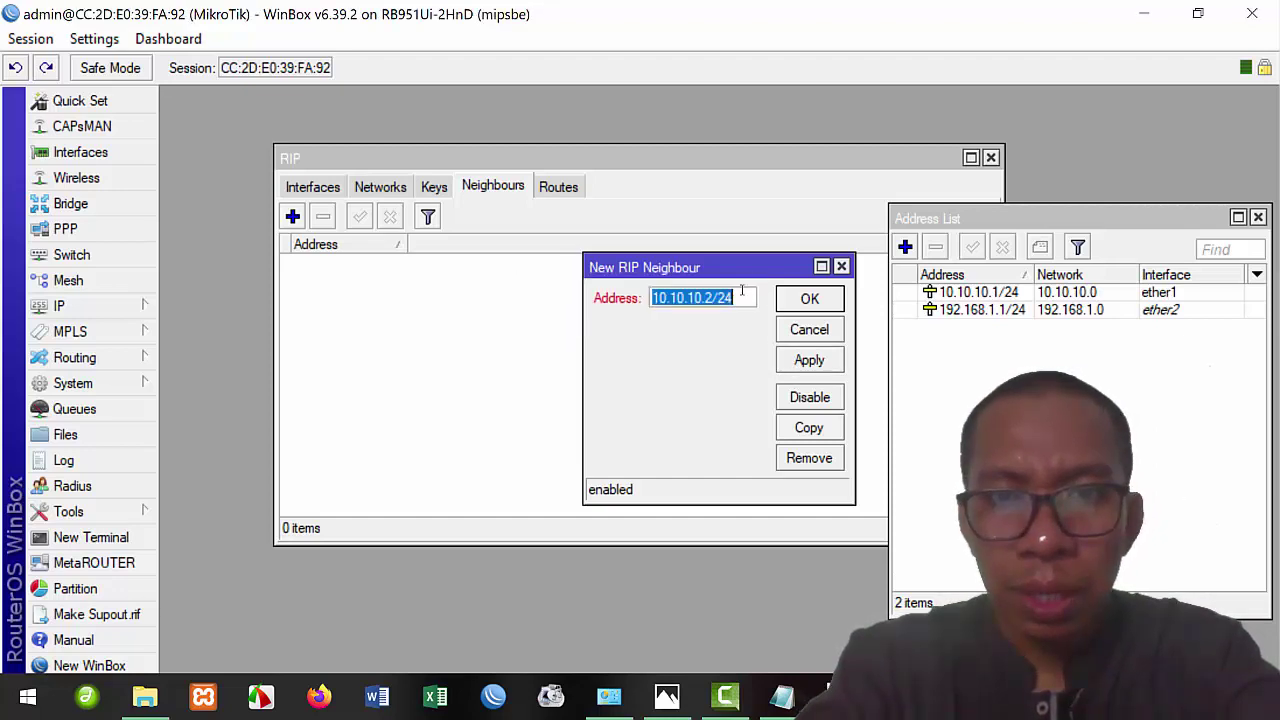
pyautogui.click(742, 297)
pyautogui.press('BackSpace')
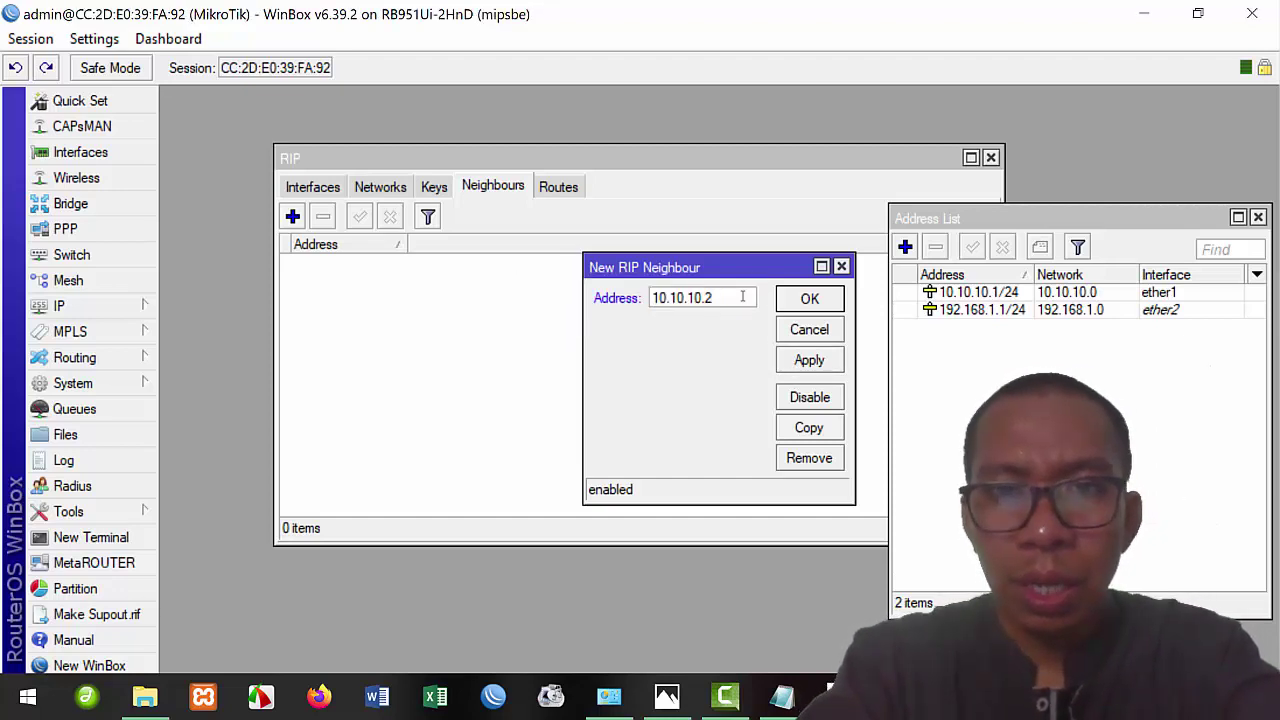
pyautogui.click(799, 364)
pyautogui.click(811, 300)
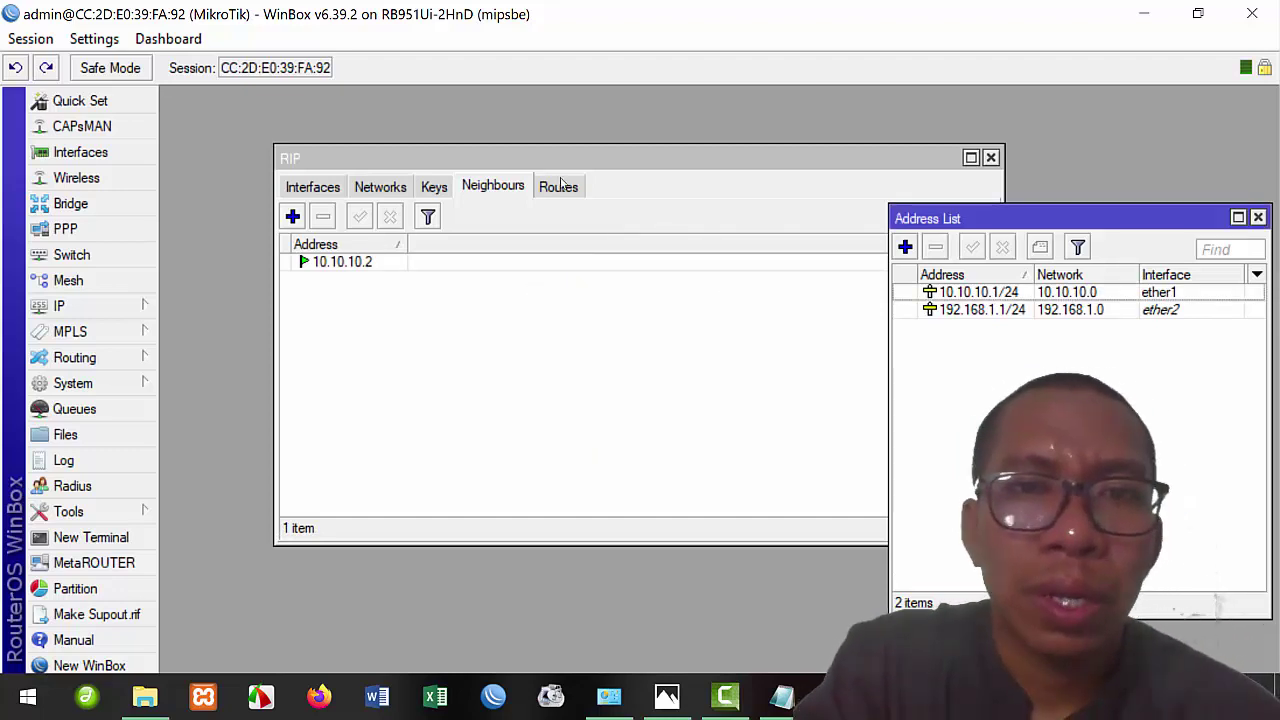
# - Close the RIP and address list windows and end the first router's WinBox session
pyautogui.click(991, 158)
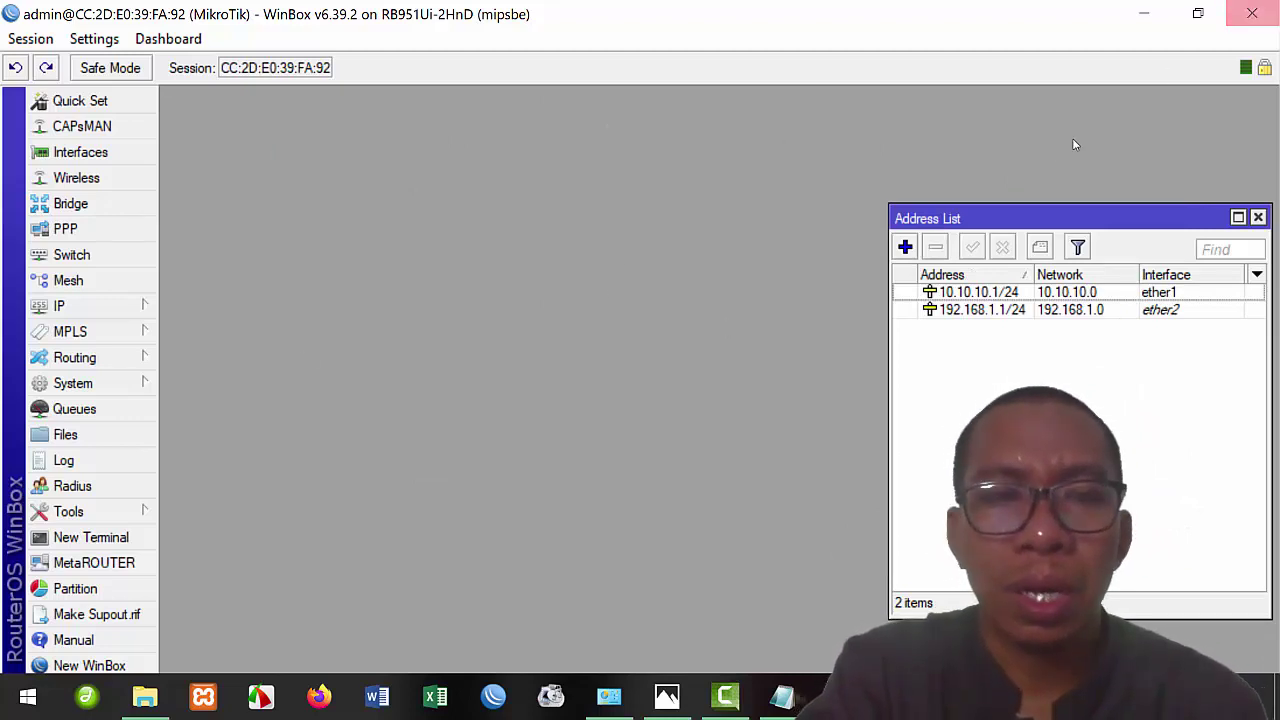
pyautogui.moveTo(954, 208); pyautogui.dragTo(954, 214)
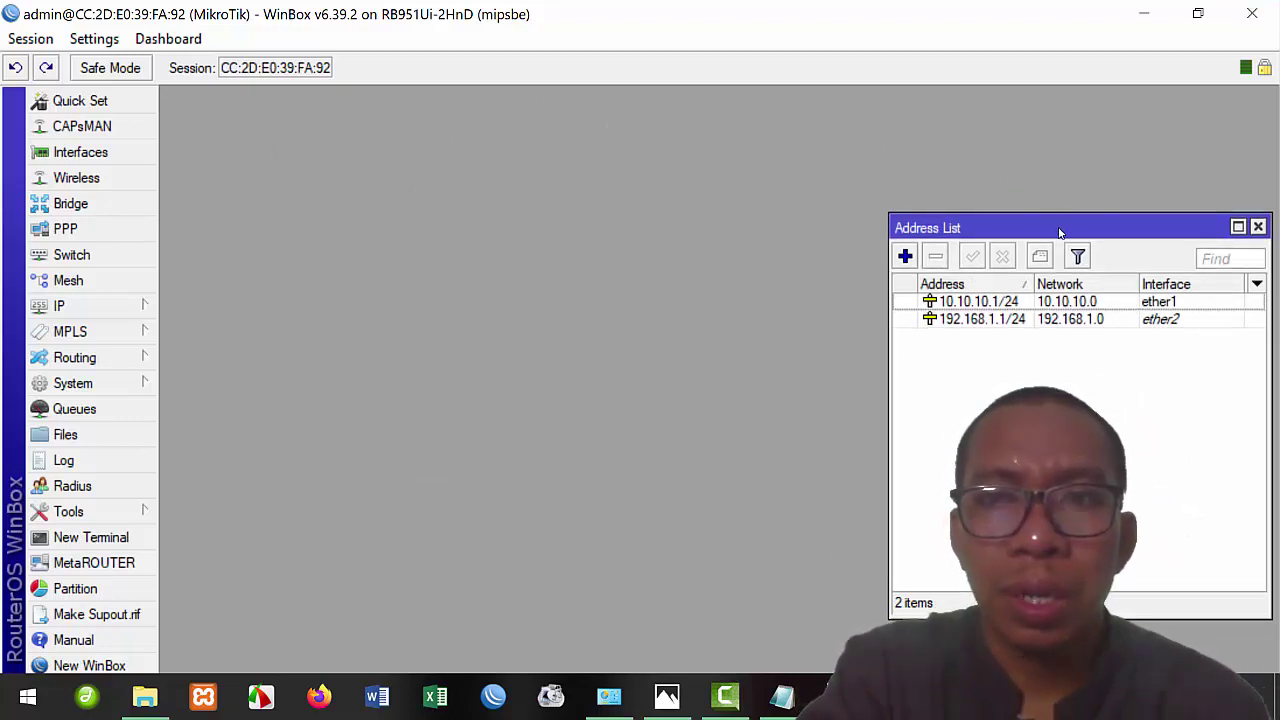
pyautogui.moveTo(1057, 218); pyautogui.dragTo(492, 158)
pyautogui.click(694, 163)
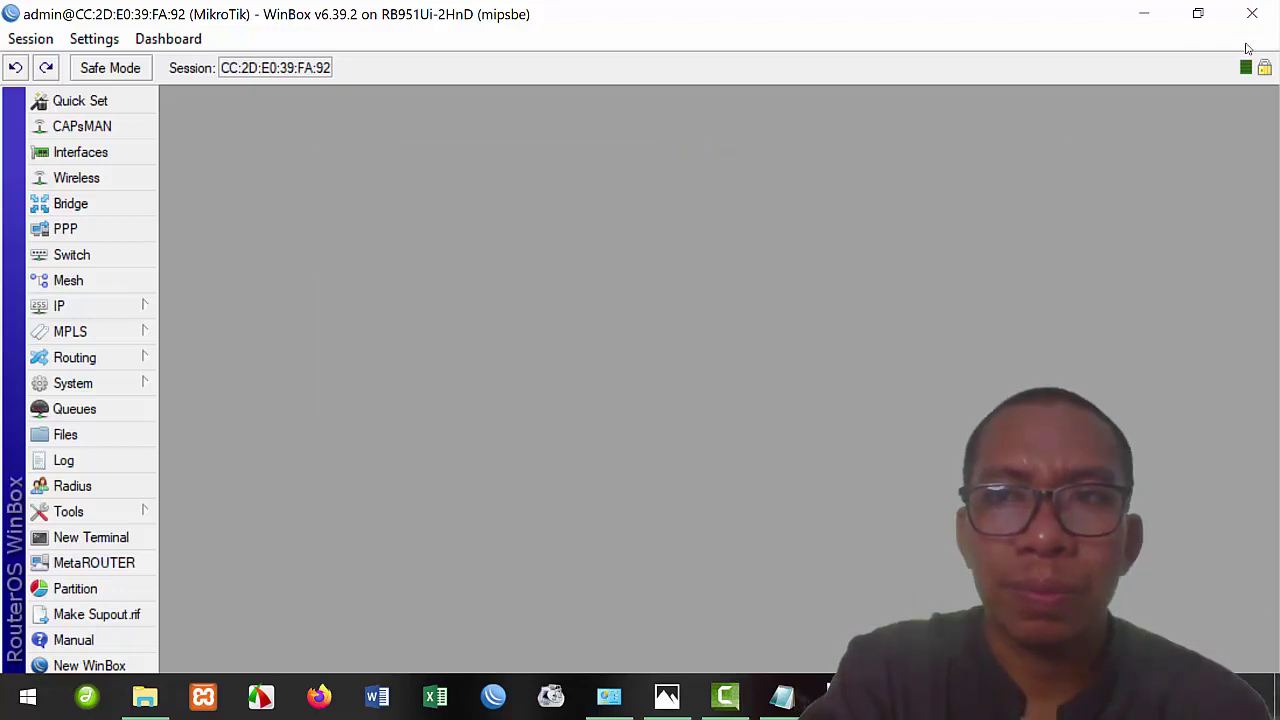
pyautogui.click(1252, 14)
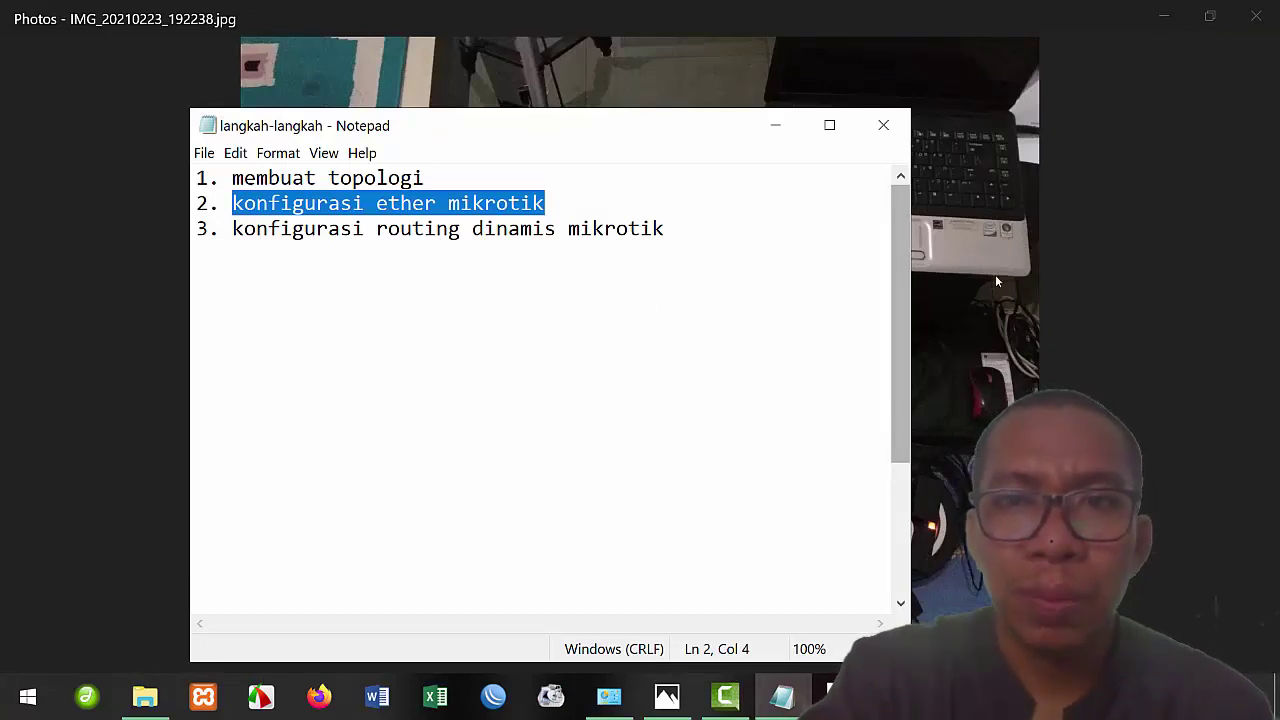
# - Clear the cabling photo and the langkah-langkah notes from the desktop
pyautogui.click(775, 125)
pyautogui.click(1207, 27)
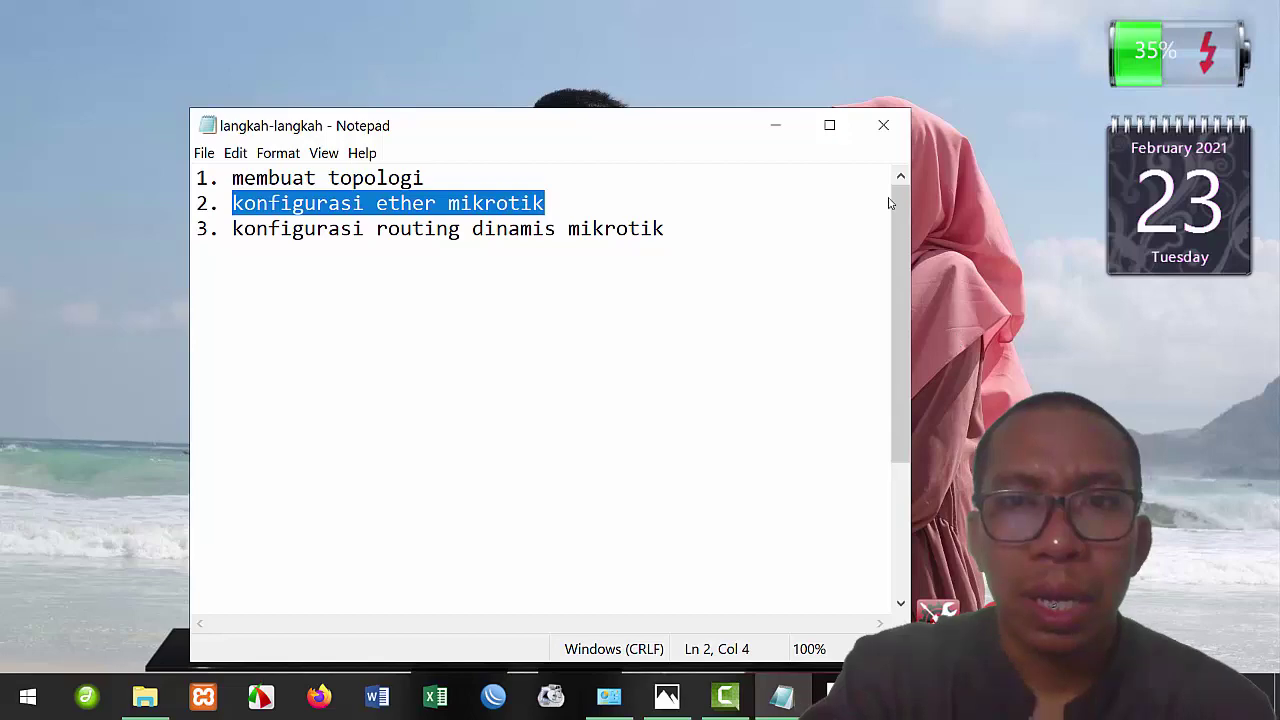
pyautogui.click(775, 125)
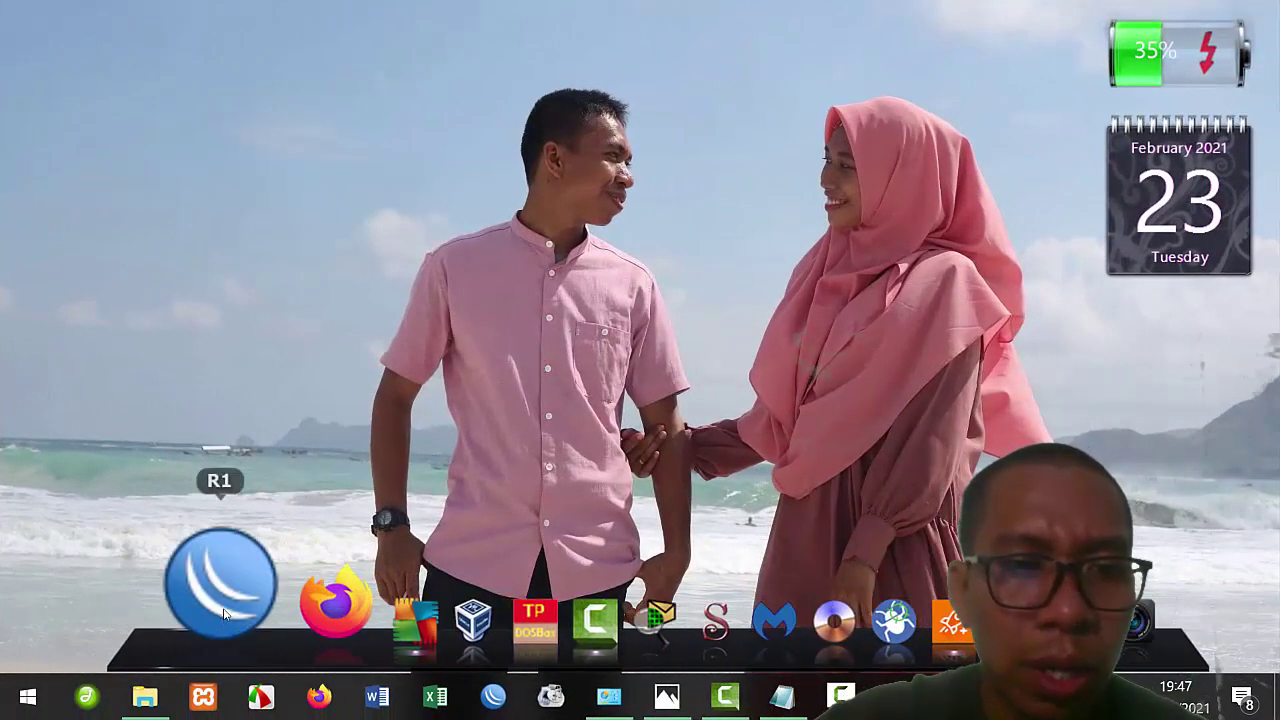
# - Launch WinBox (R1) as administrator and connect to the neighbouring router 74:4D:28:98:CD:B2 with the admin login
pyautogui.rightClick(220, 590)
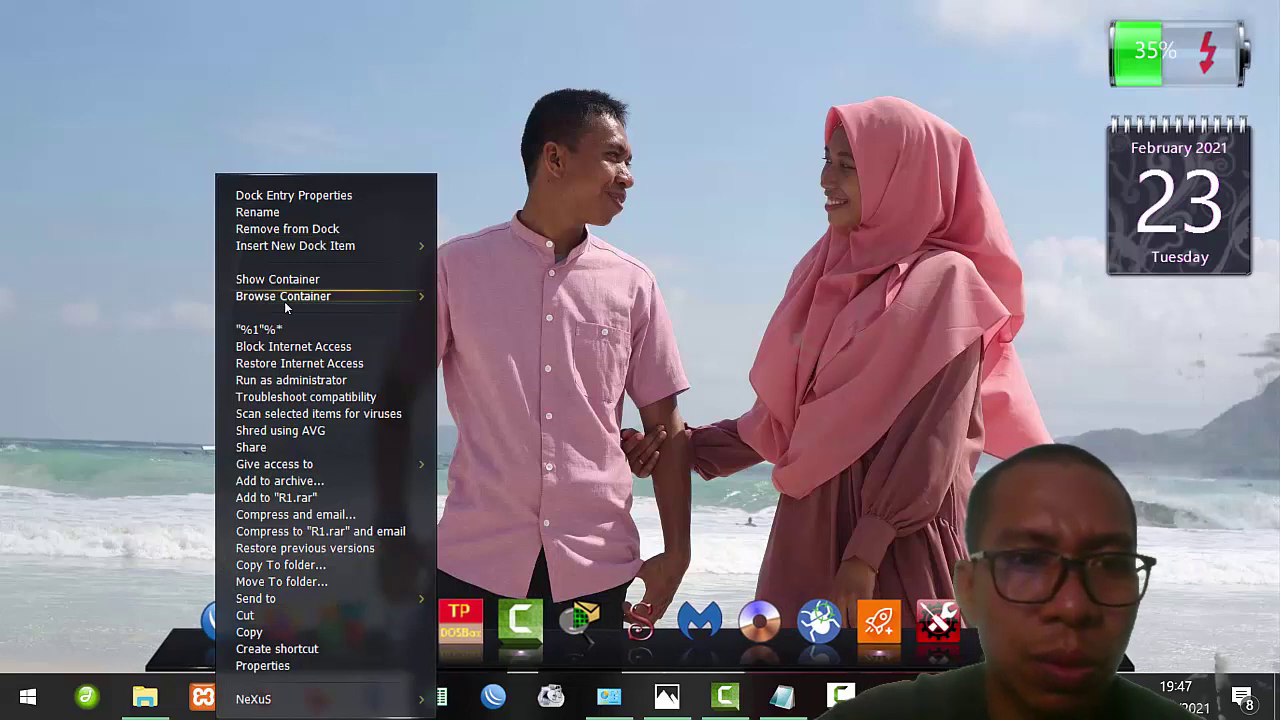
pyautogui.click(278, 381)
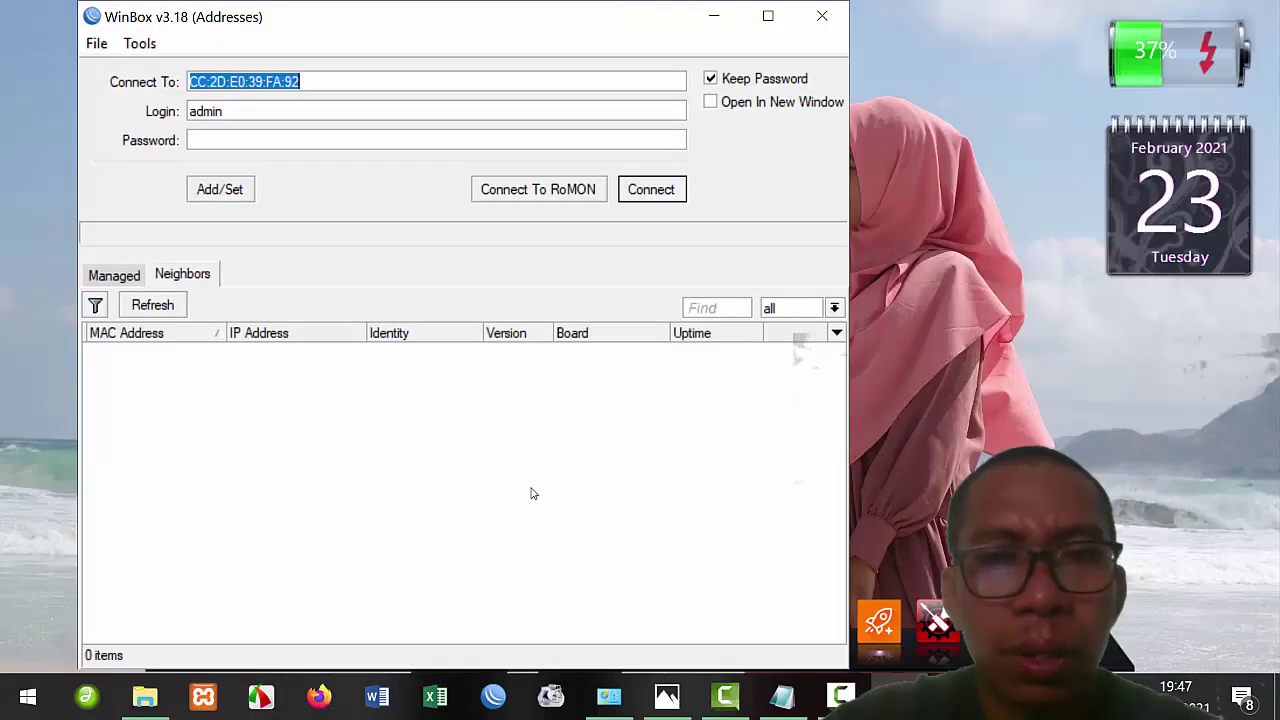
pyautogui.click(168, 351)
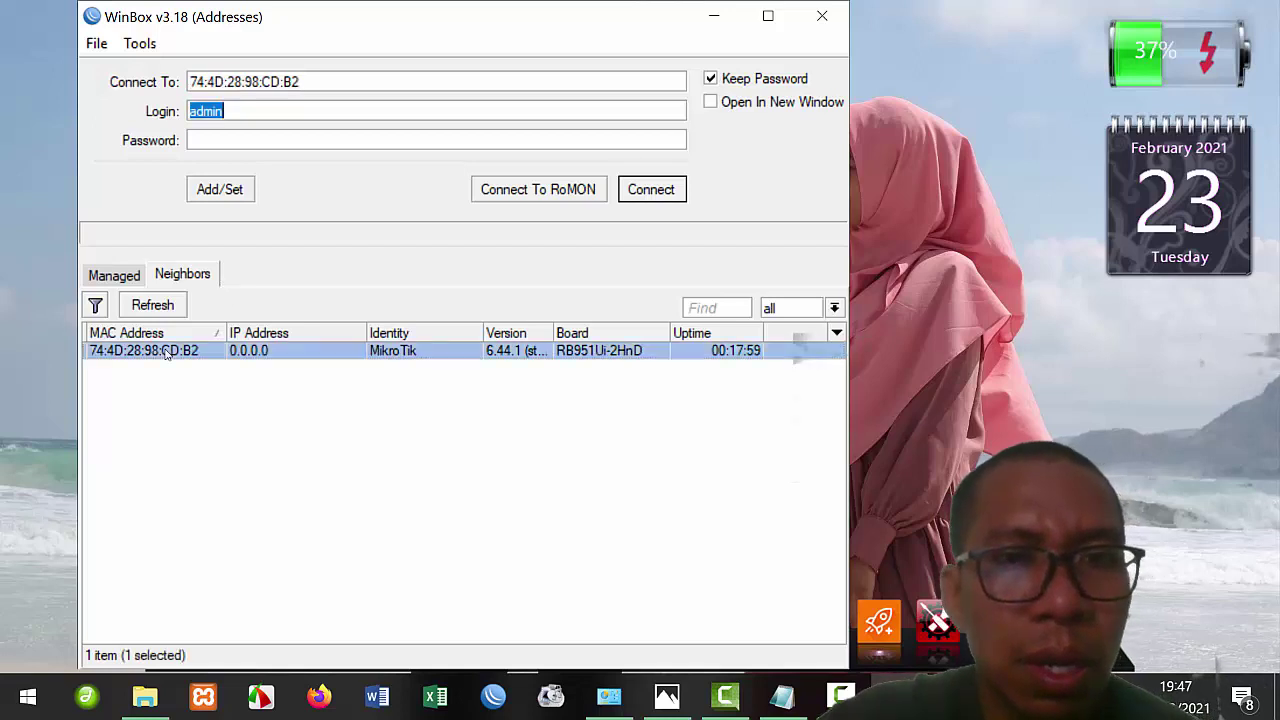
pyautogui.click(652, 193)
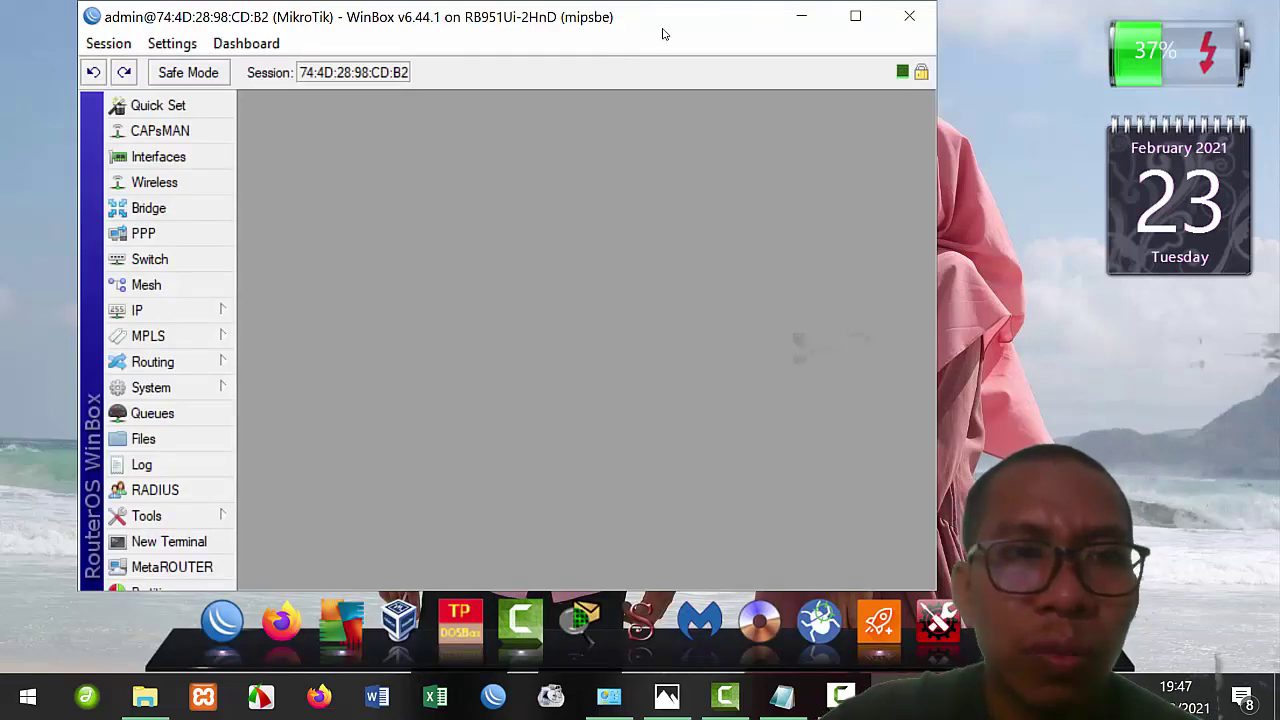
# - Start a new IP address entry on the second router and consult the cabling photo for the port connections
pyautogui.moveTo(660, 32); pyautogui.dragTo(755, 65)
pyautogui.click(288, 343)
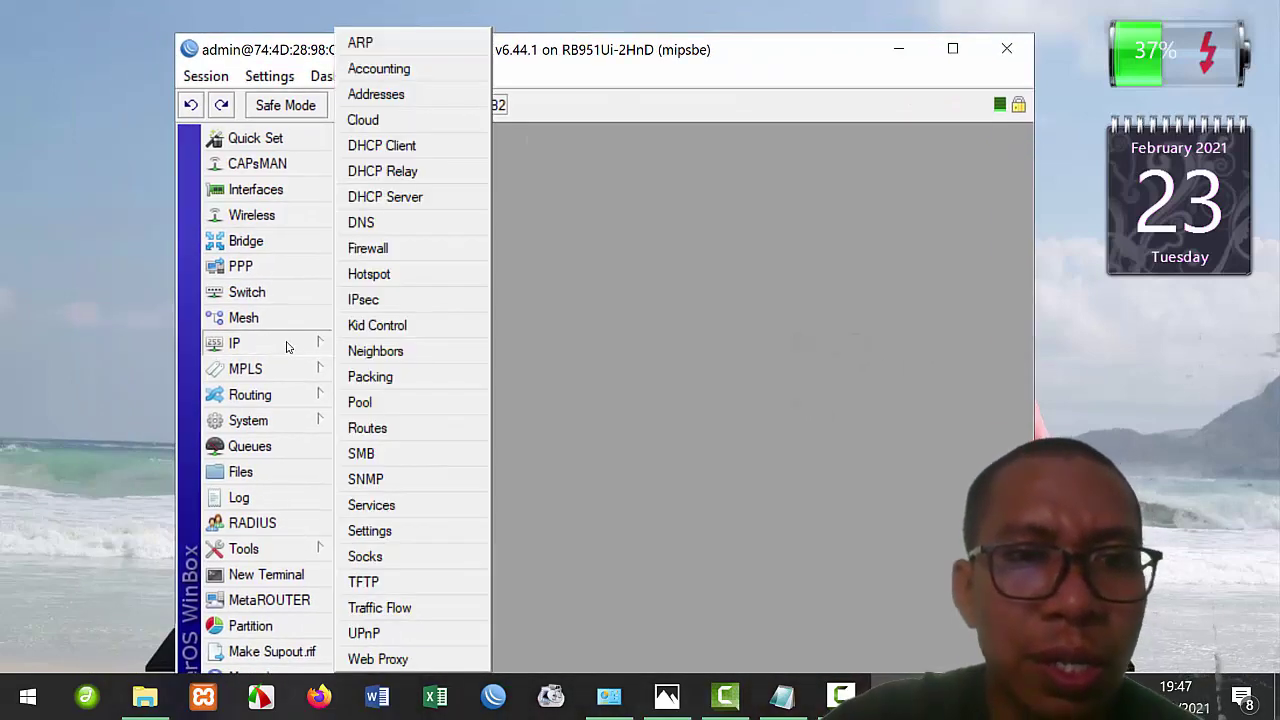
pyautogui.click(400, 93)
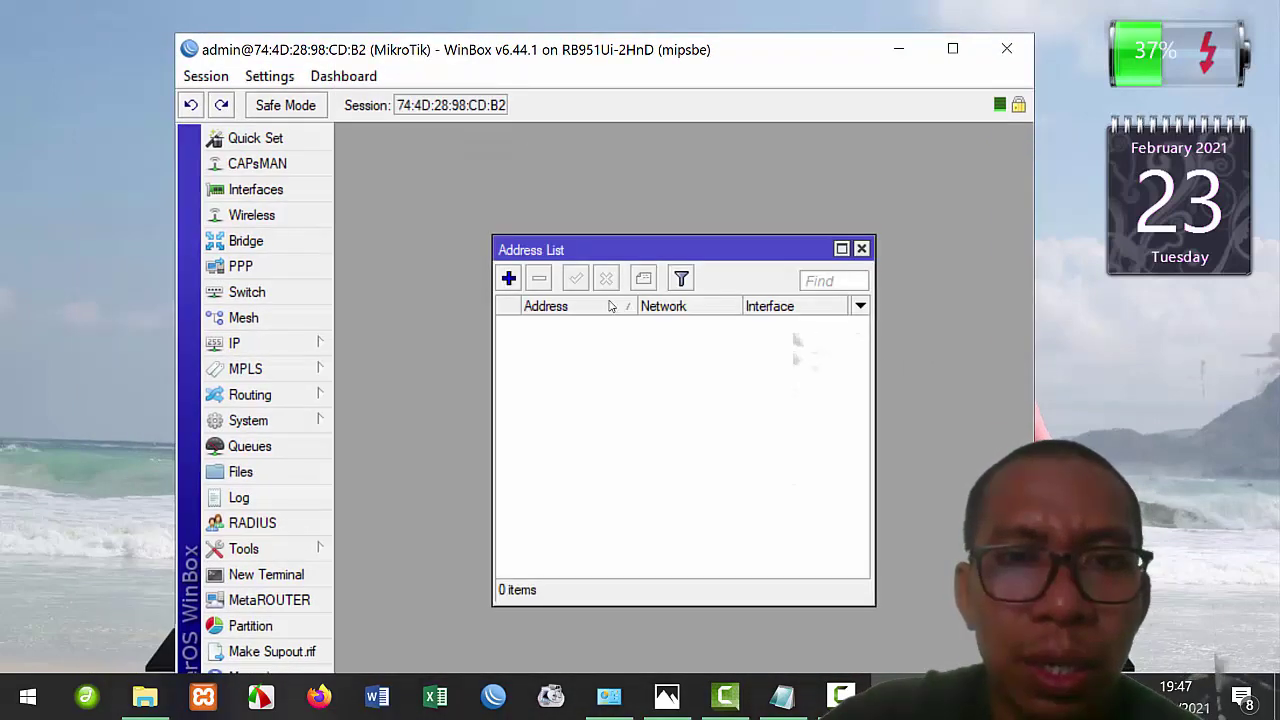
pyautogui.click(508, 279)
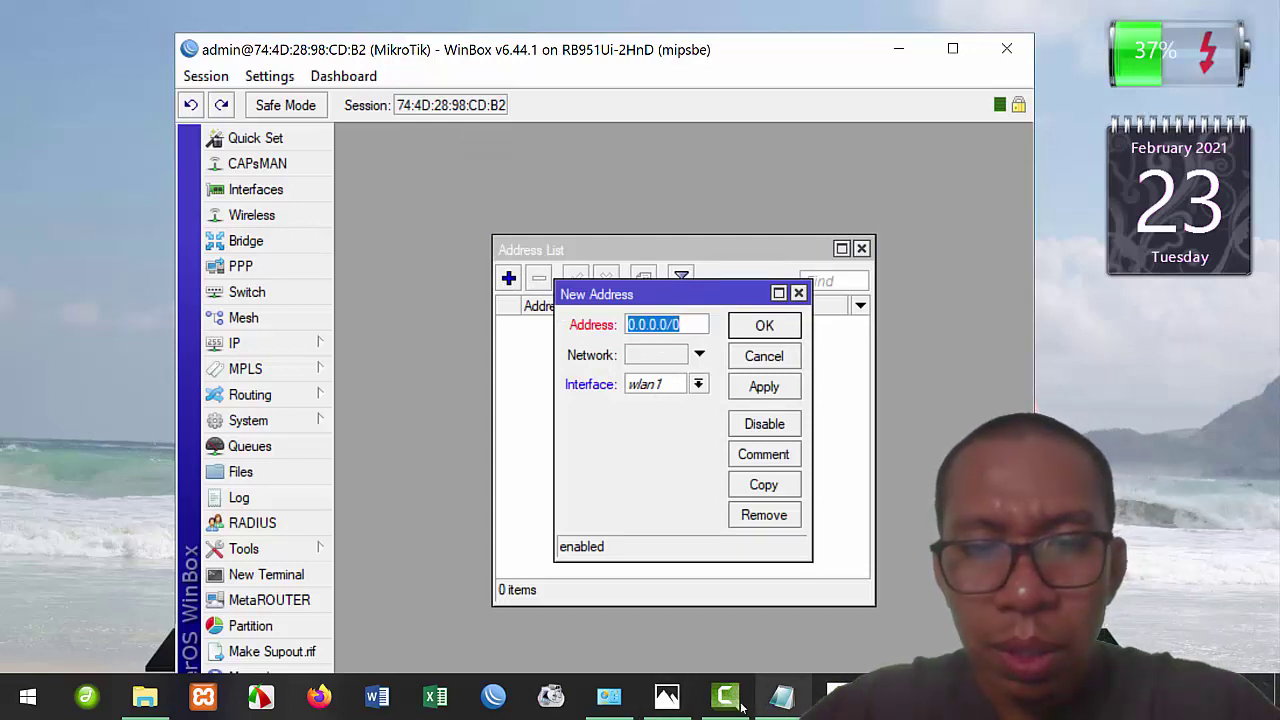
pyautogui.click(568, 677)
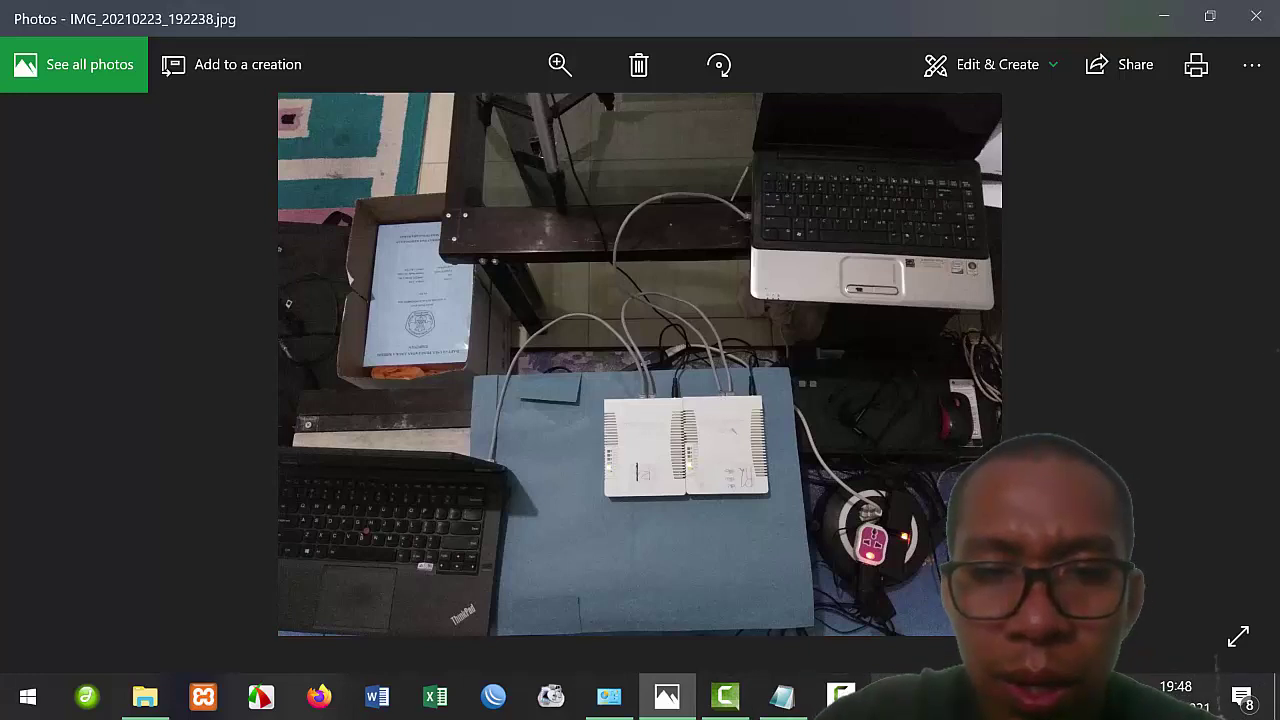
pyautogui.click(841, 697)
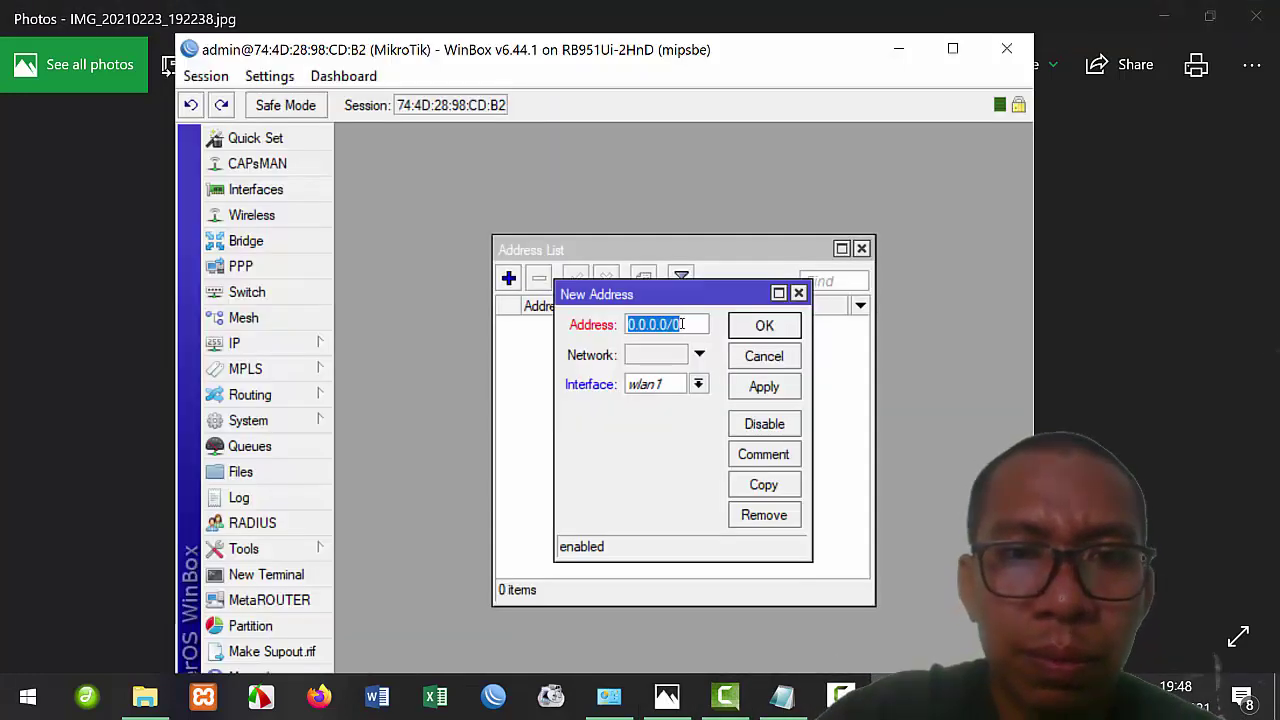
pyautogui.write('192')
pyautogui.press('BackSpace')
pyautogui.press('BackSpace')
pyautogui.press('BackSpace')
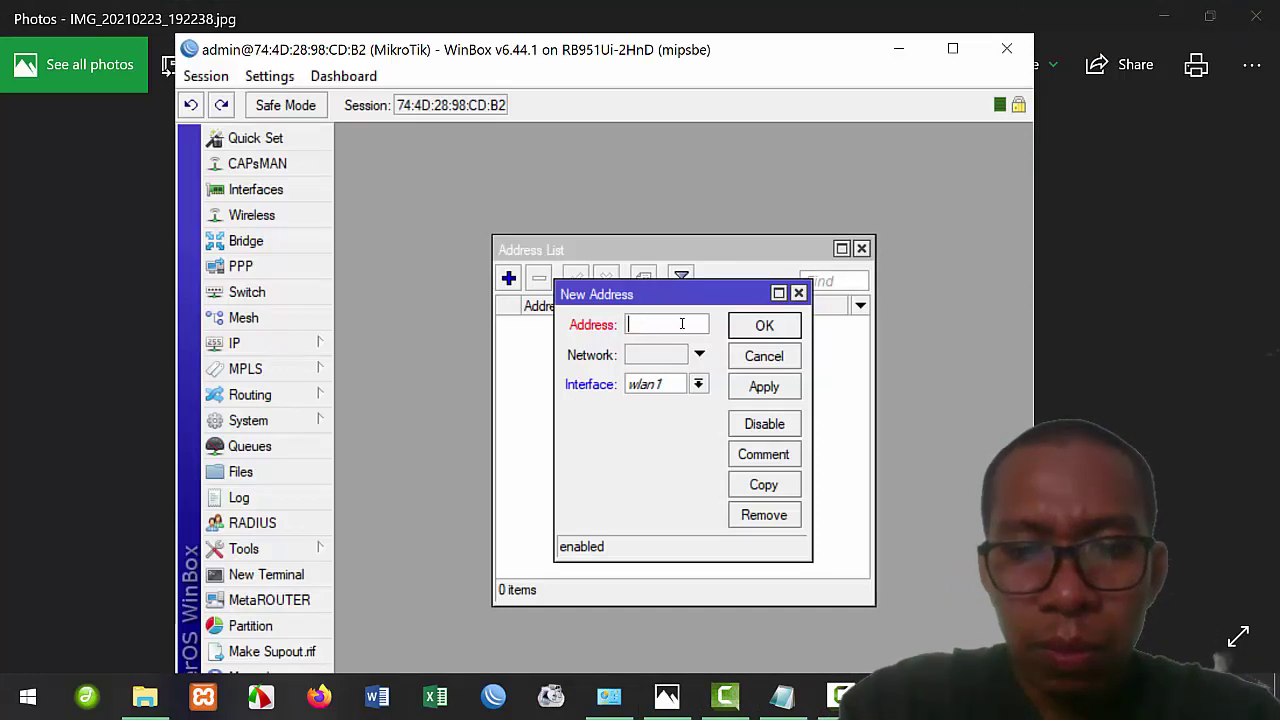
# - Assign the address 10.10.10.2/24 to interface ether1 and save the entry
pyautogui.write('10.10.10')
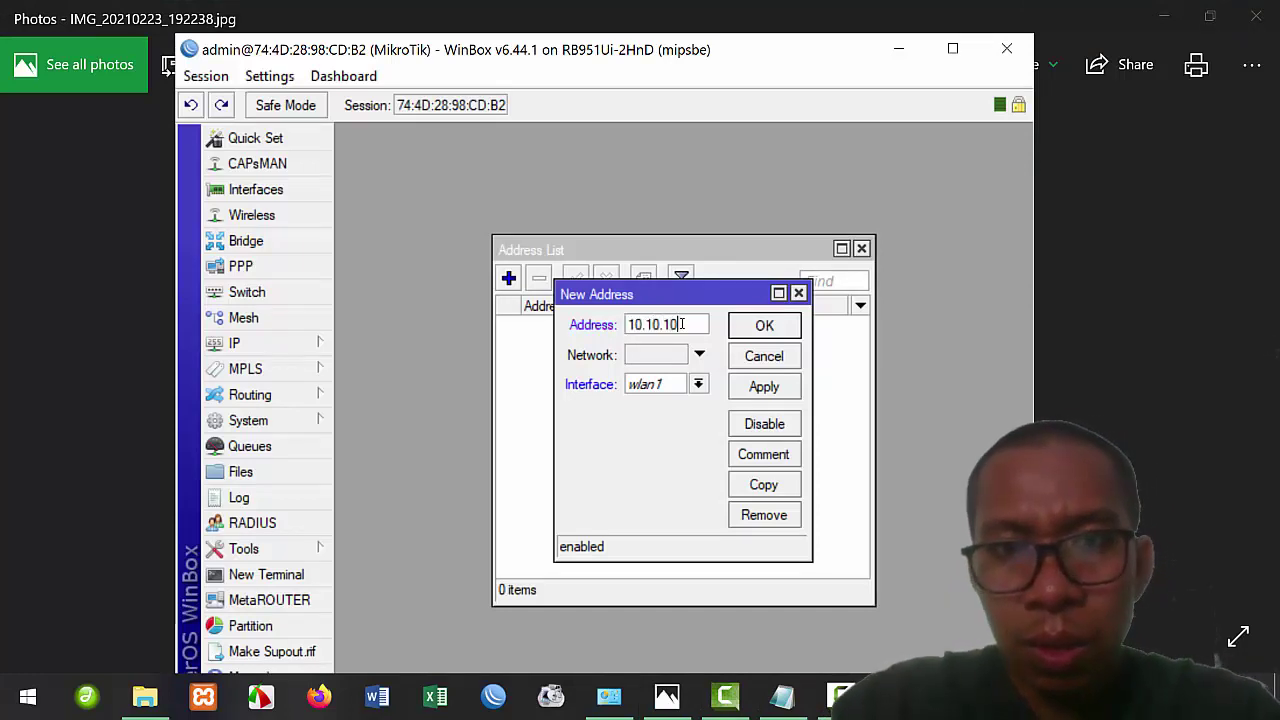
pyautogui.write('.2/24')
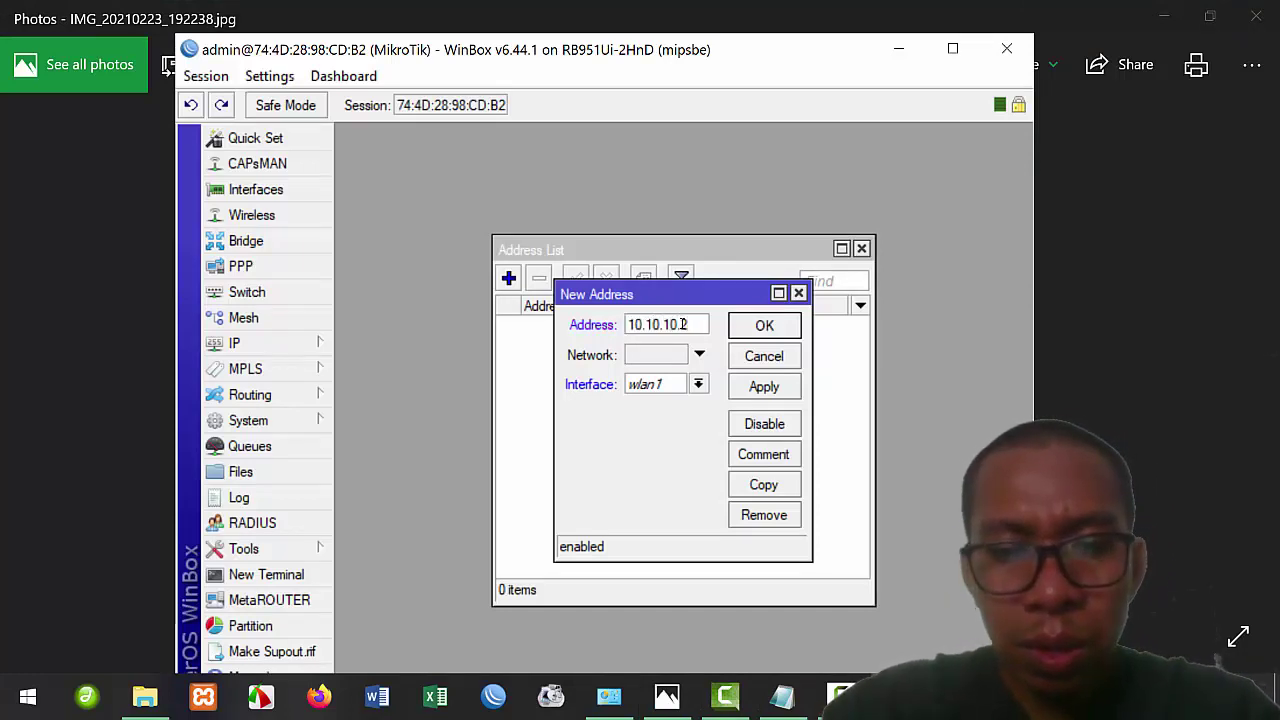
pyautogui.click(698, 384)
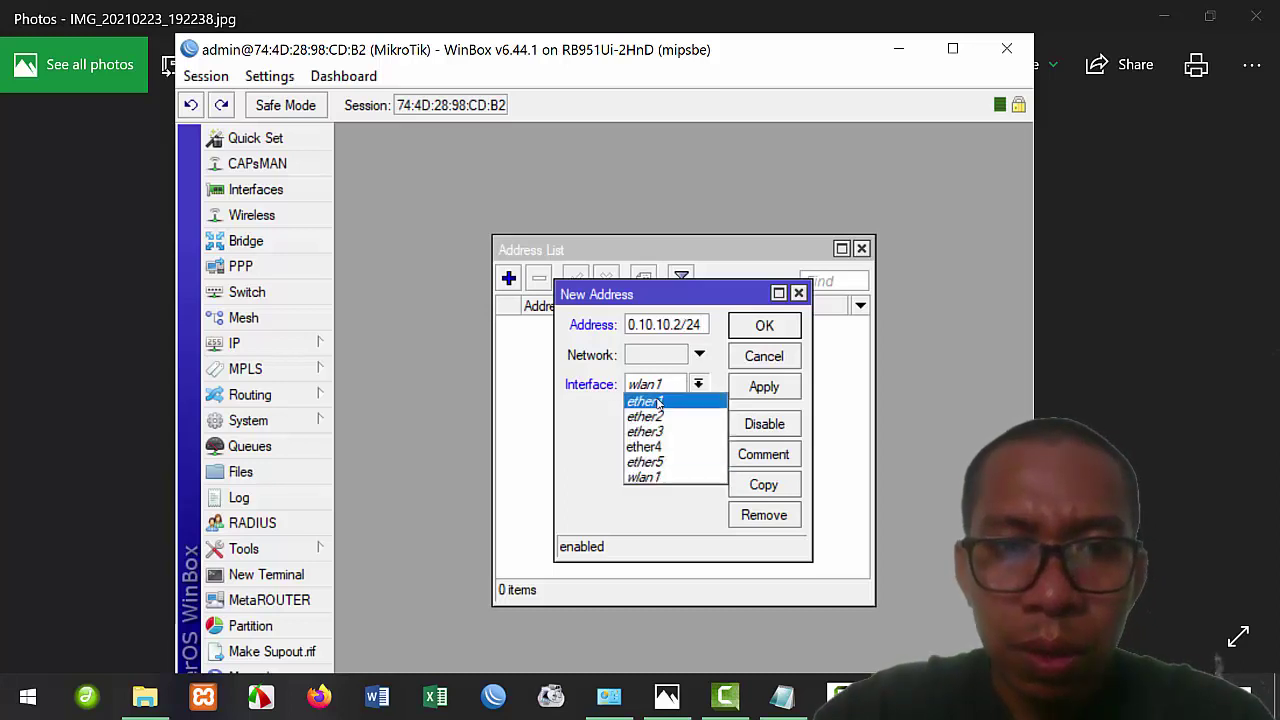
pyautogui.click(651, 410)
pyautogui.click(764, 387)
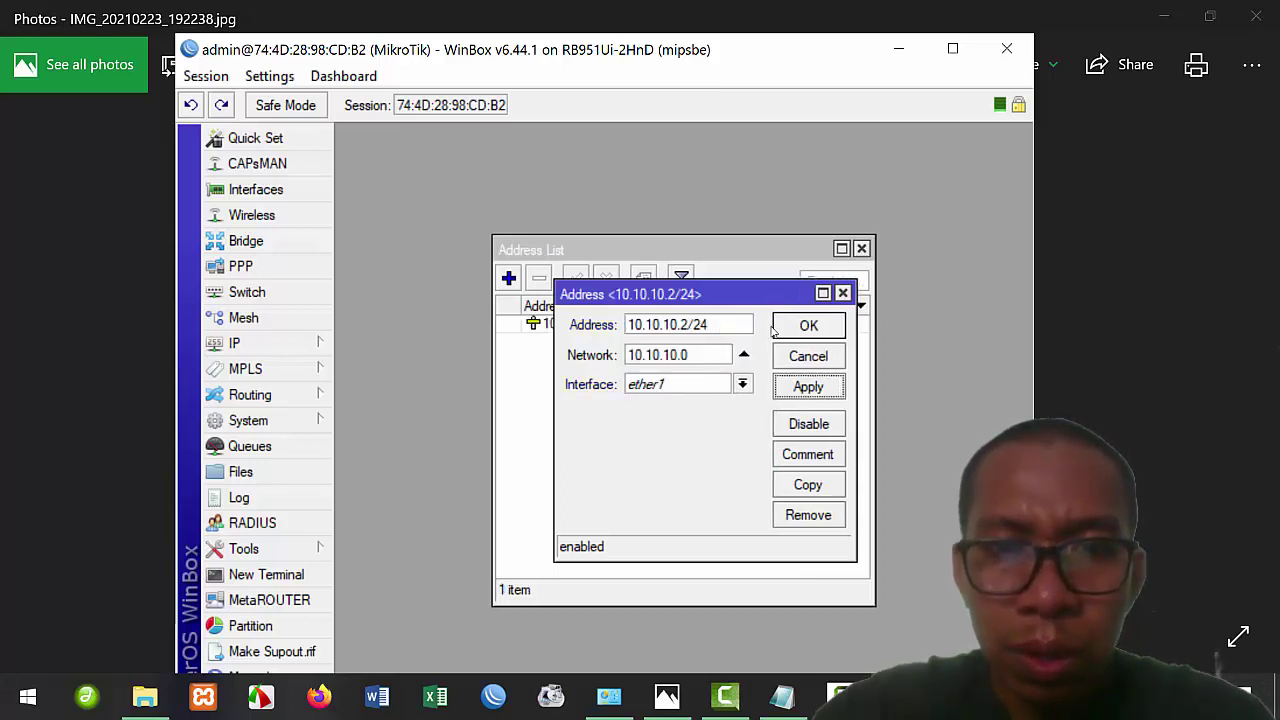
pyautogui.click(835, 335)
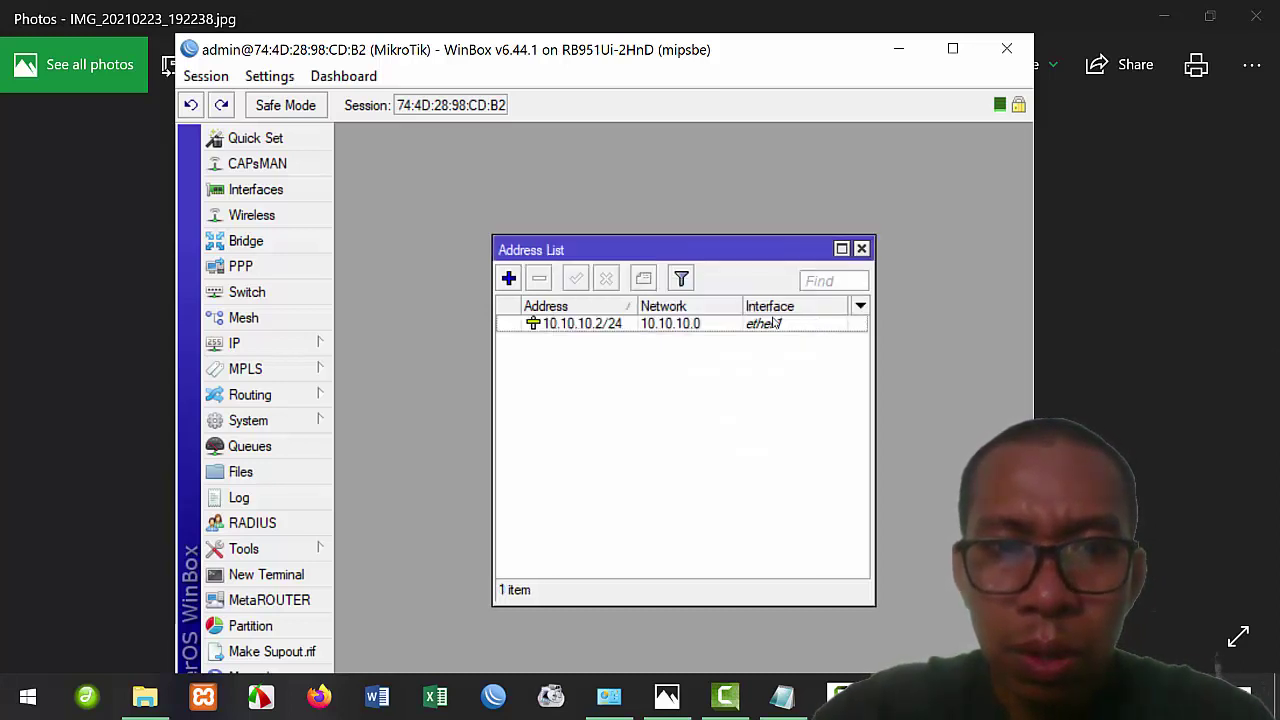
# - Add the address 192.168.2.1/24 on interface ether2 and close the address list
pyautogui.click(508, 278)
pyautogui.write('192')
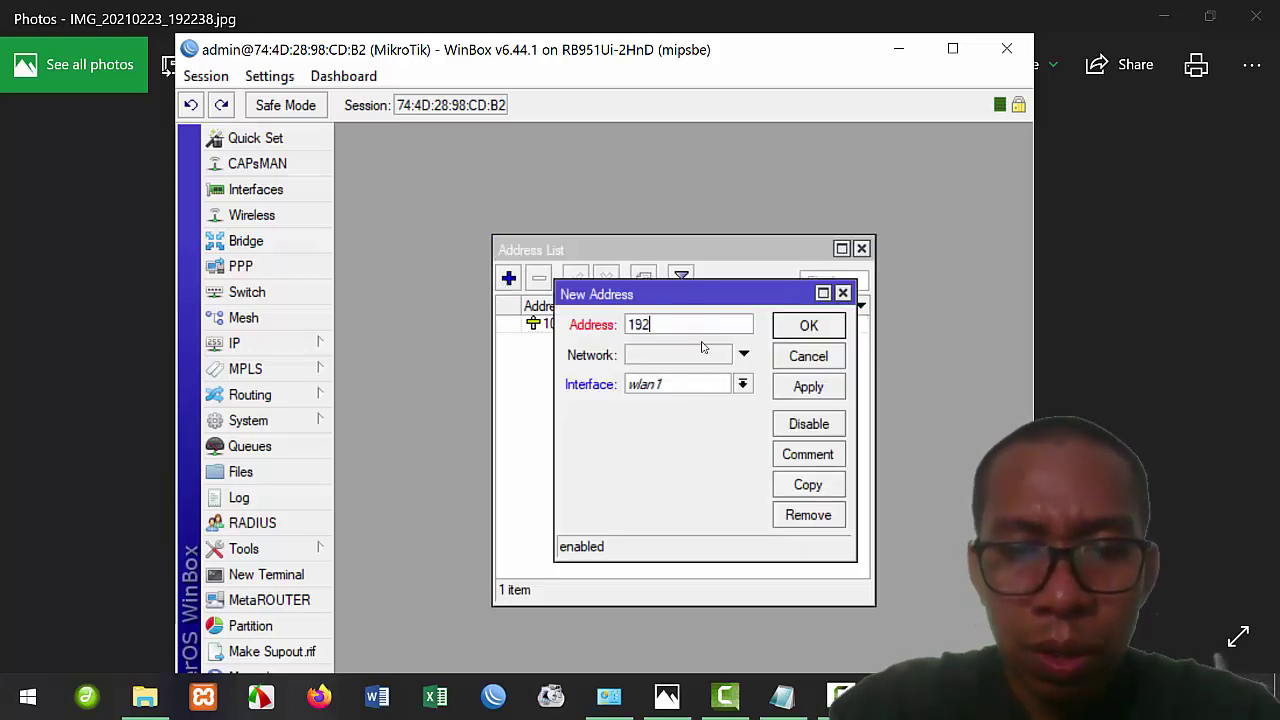
pyautogui.write('.168.')
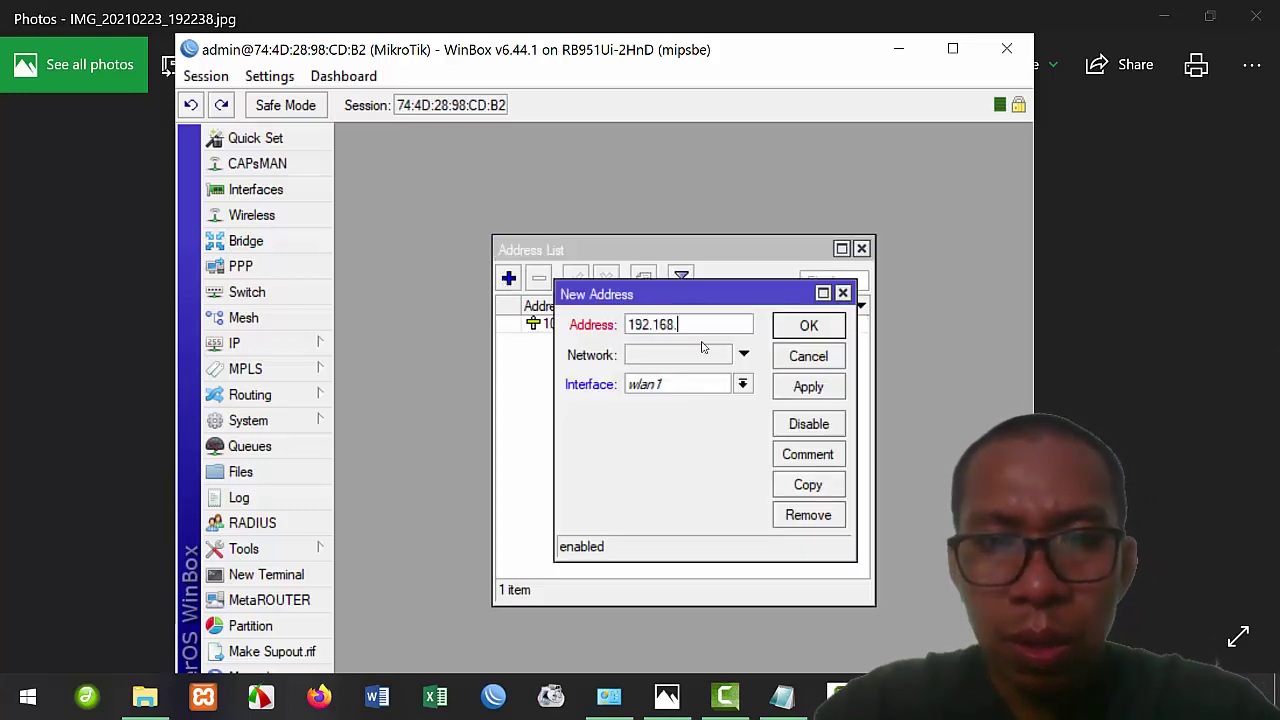
pyautogui.write('2.1/24')
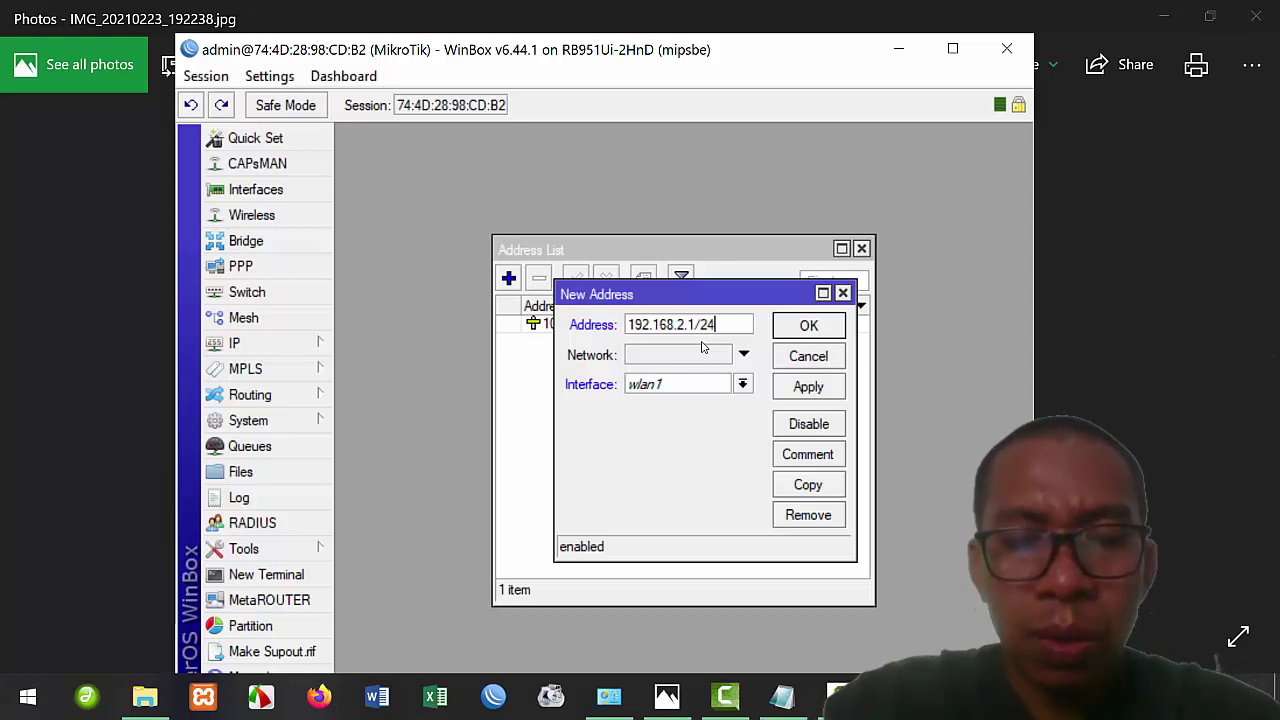
pyautogui.click(707, 383)
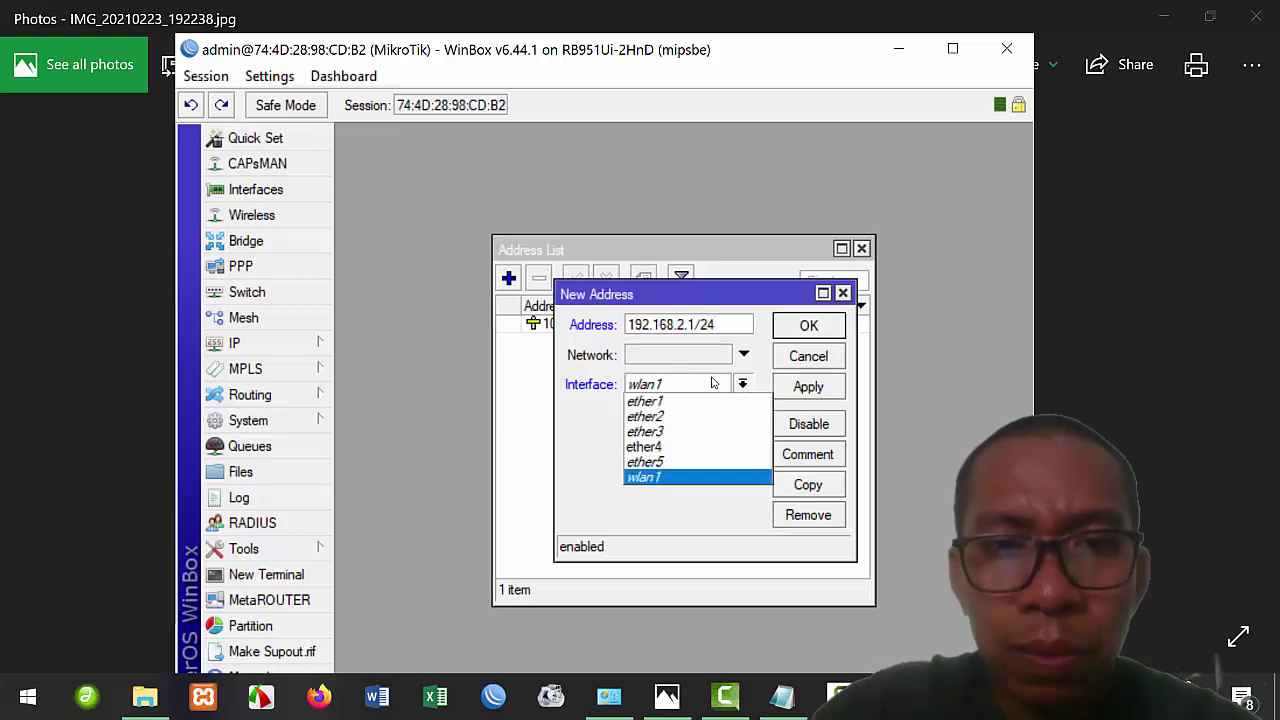
pyautogui.click(657, 418)
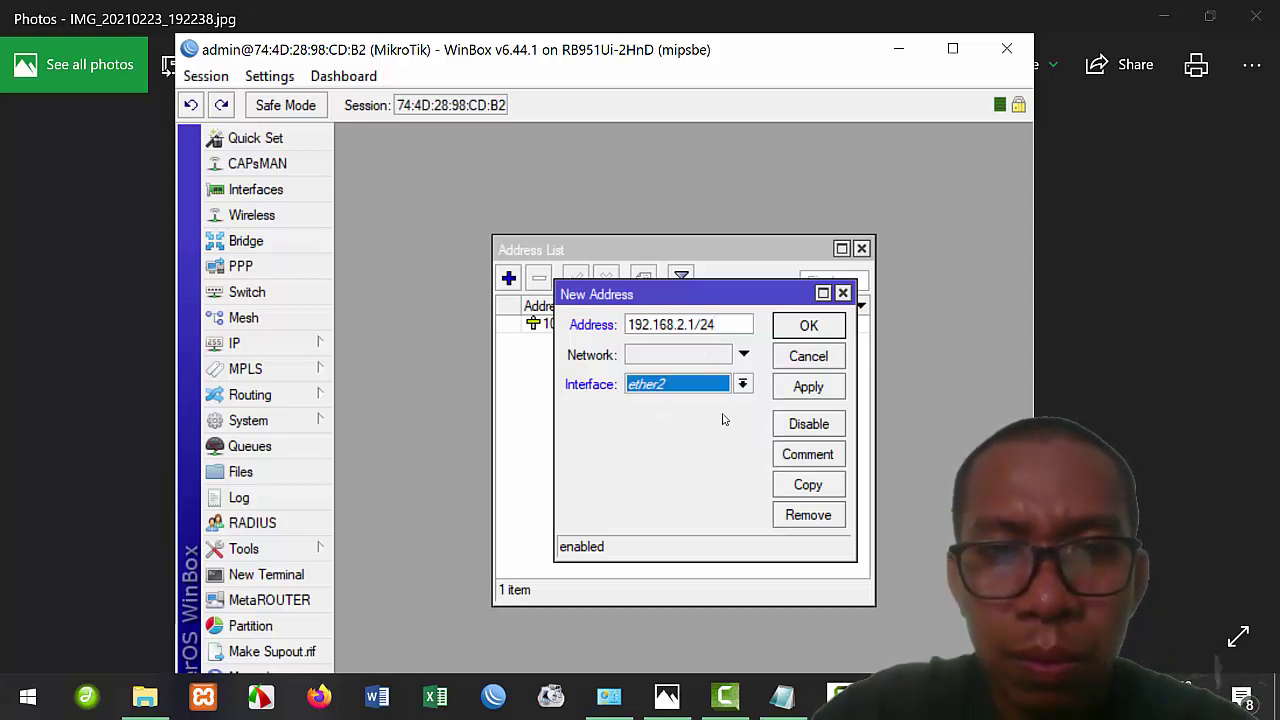
pyautogui.click(834, 385)
pyautogui.click(843, 292)
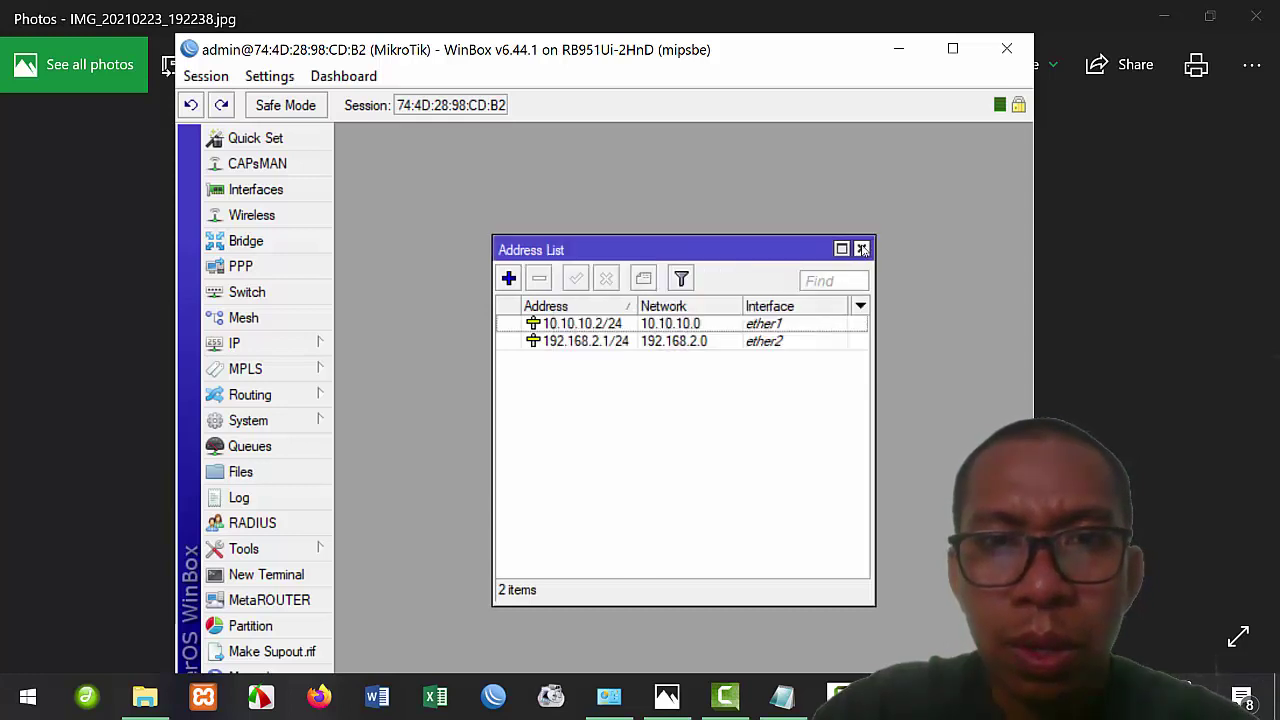
pyautogui.click(861, 248)
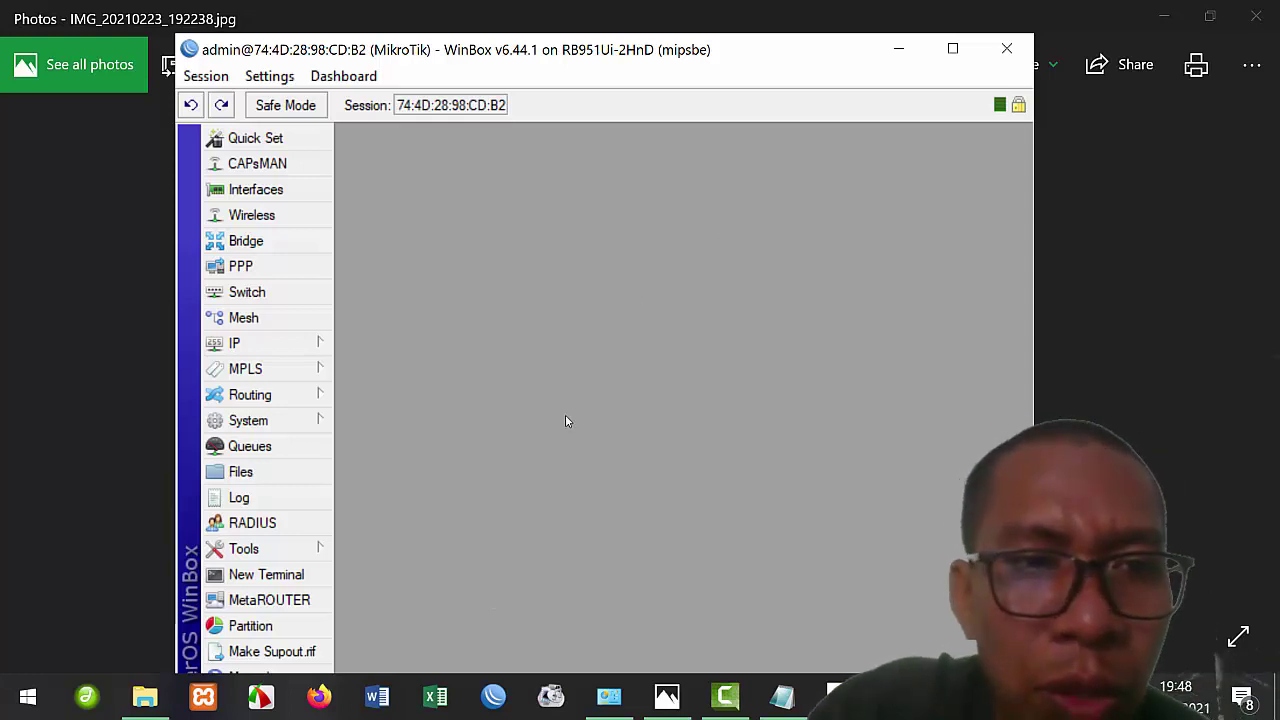
# - Add a RIP interface entry for all interfaces, keeping receive and send at v1-2 and authentication at none
pyautogui.click(286, 398)
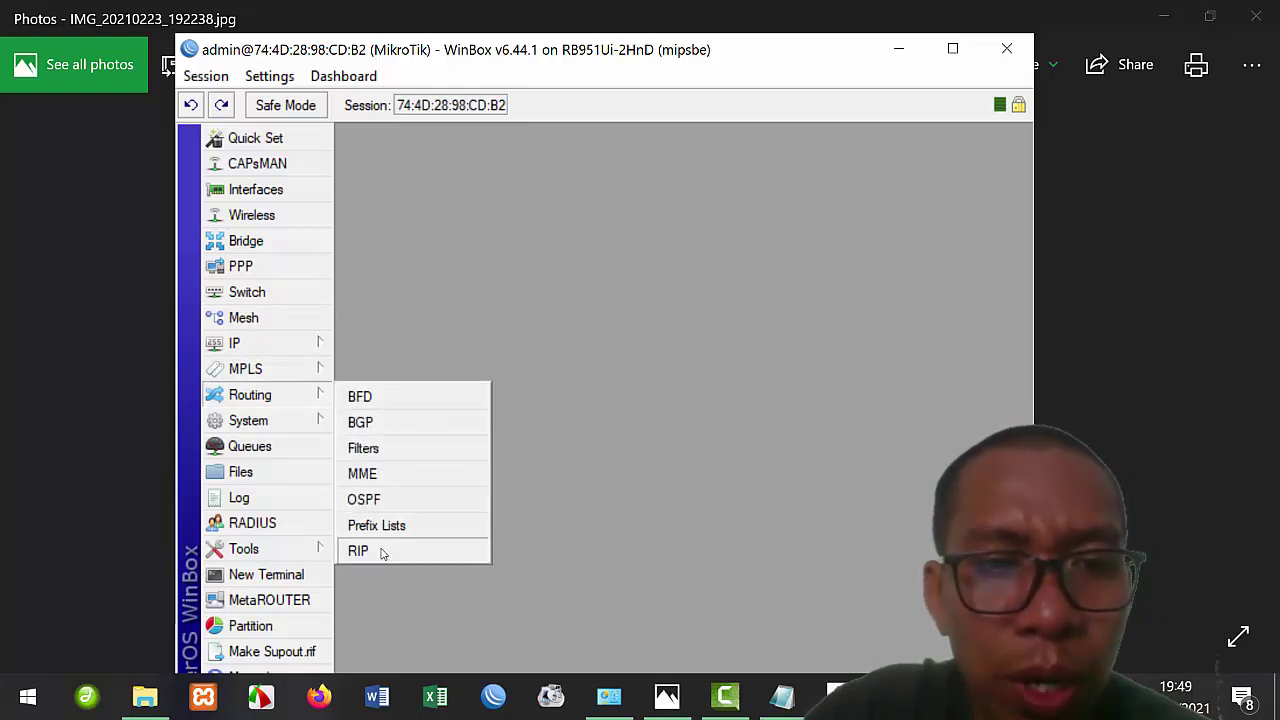
pyautogui.click(358, 551)
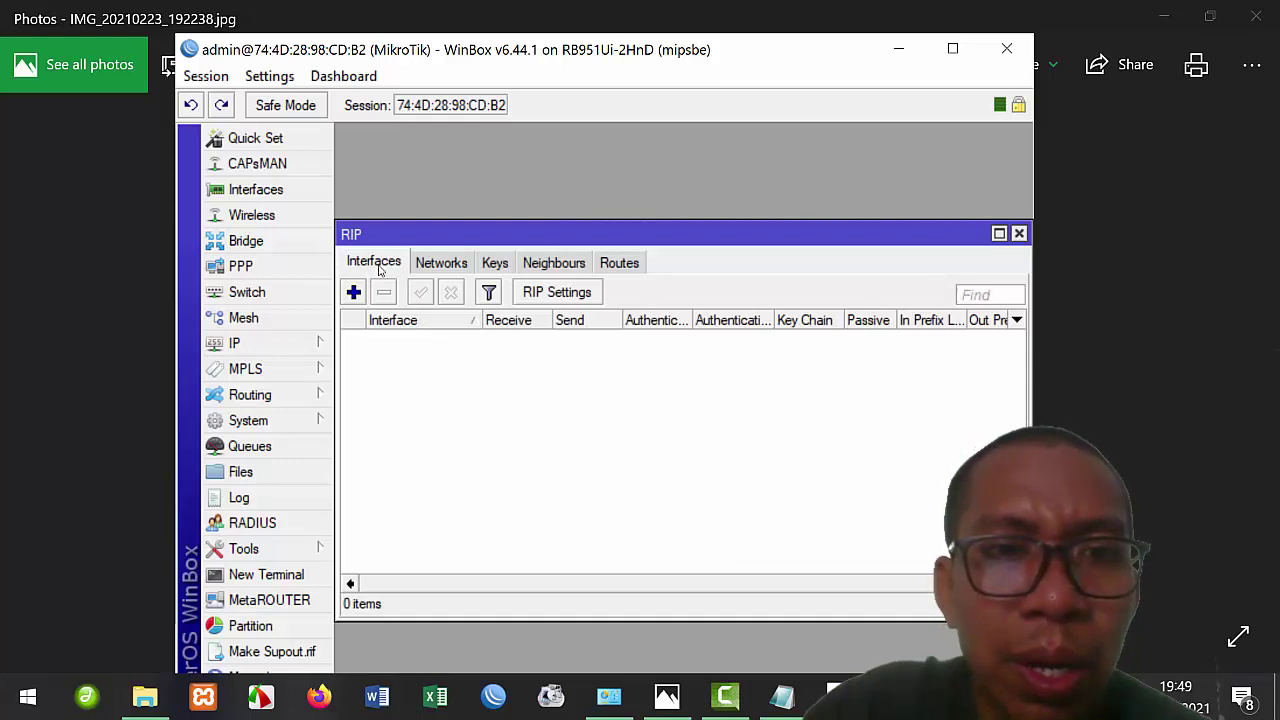
pyautogui.click(353, 293)
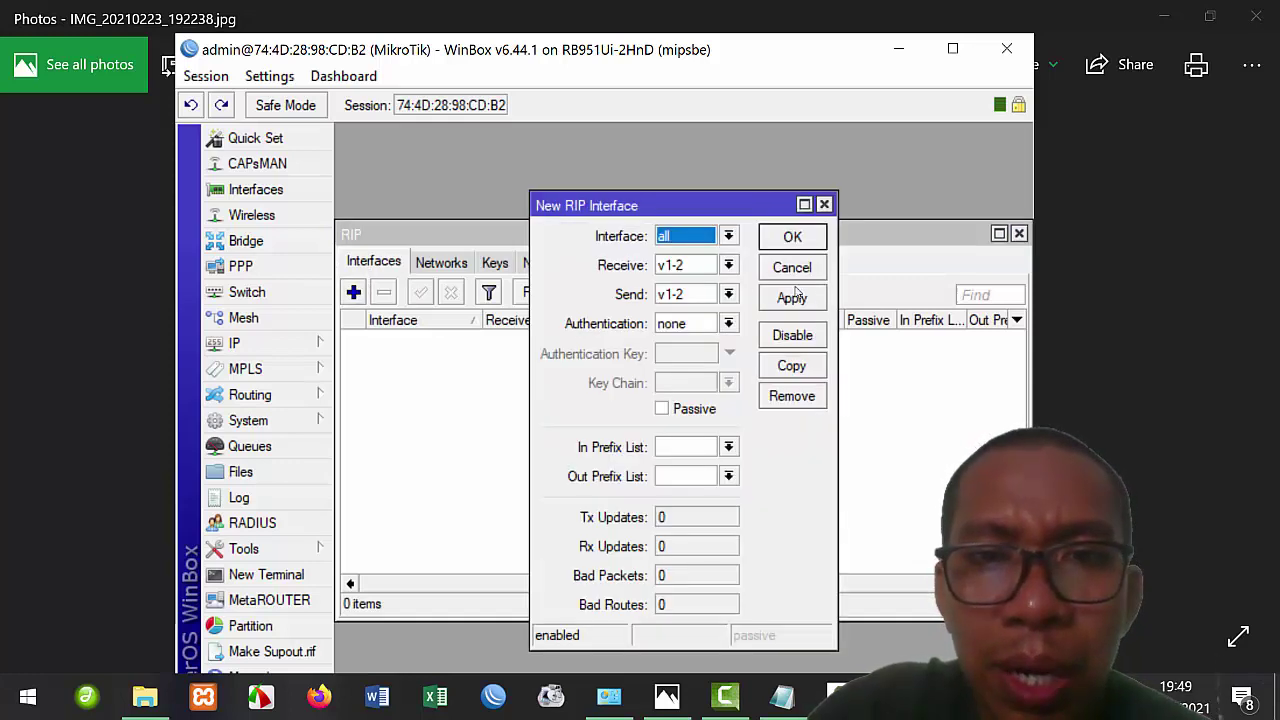
pyautogui.click(792, 238)
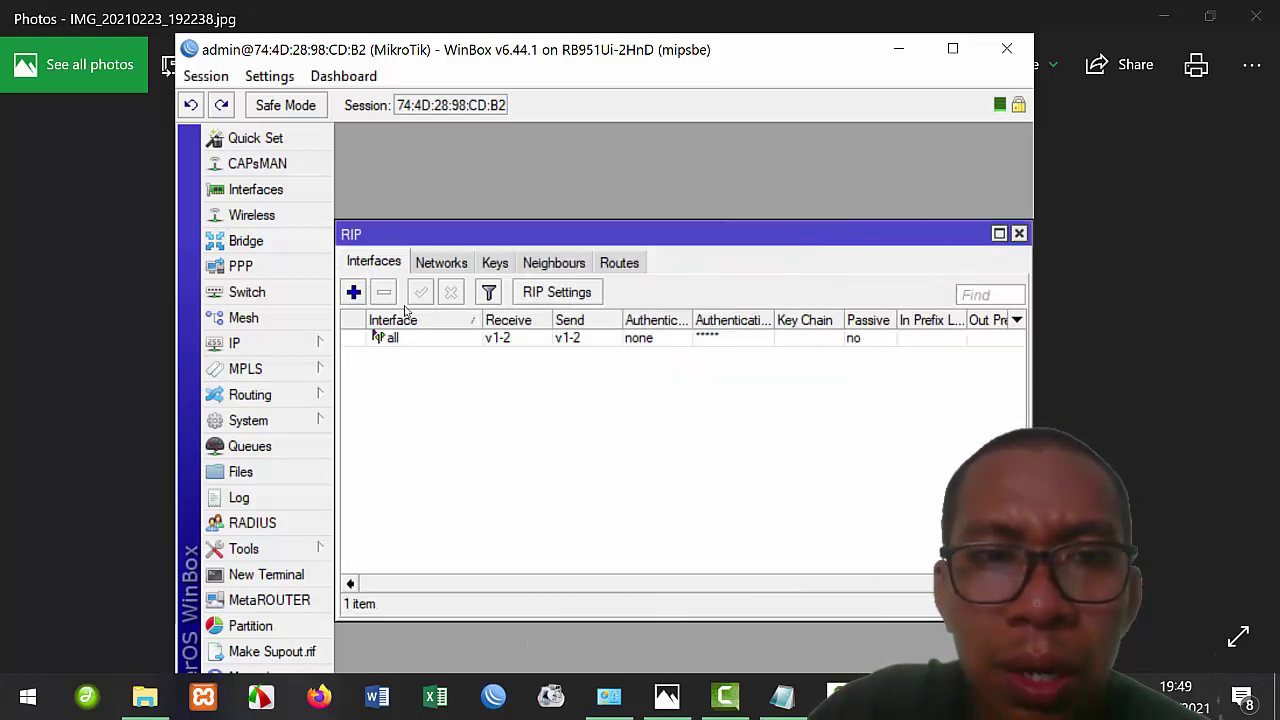
# - Check the second router's assigned addresses and add 10.10.10.0/24 as a RIP network
pyautogui.click(441, 262)
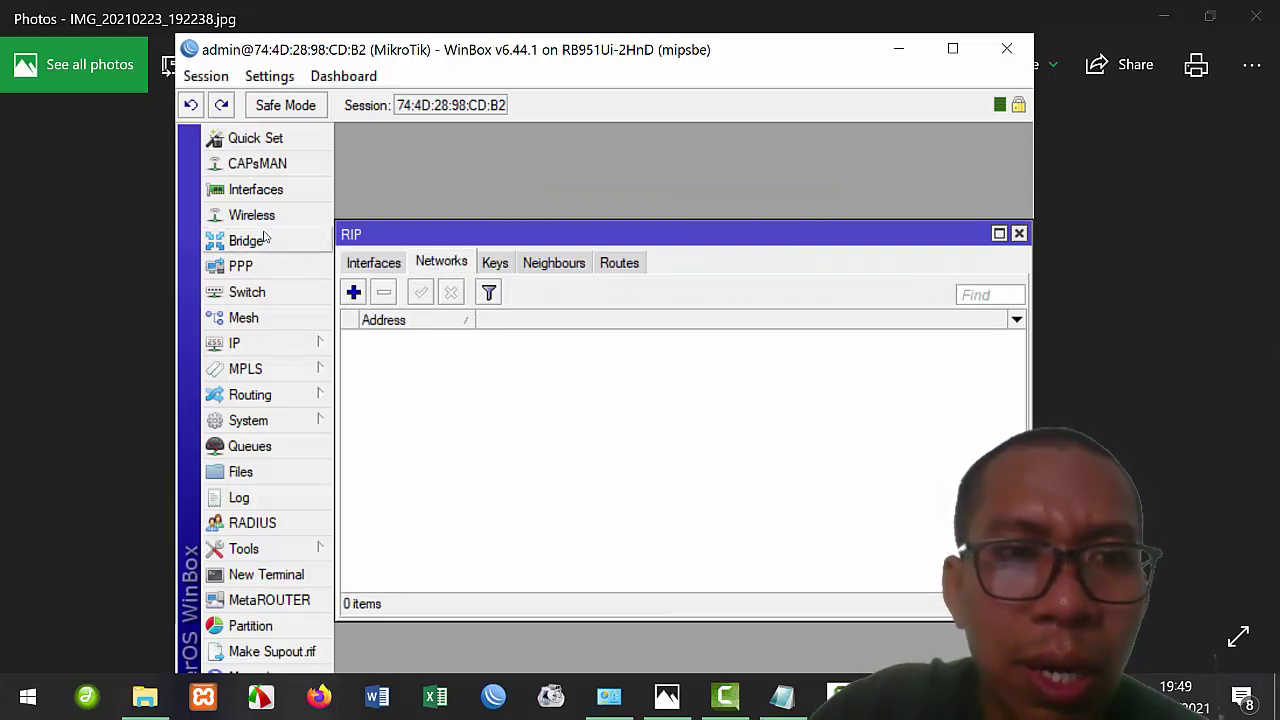
pyautogui.click(255, 342)
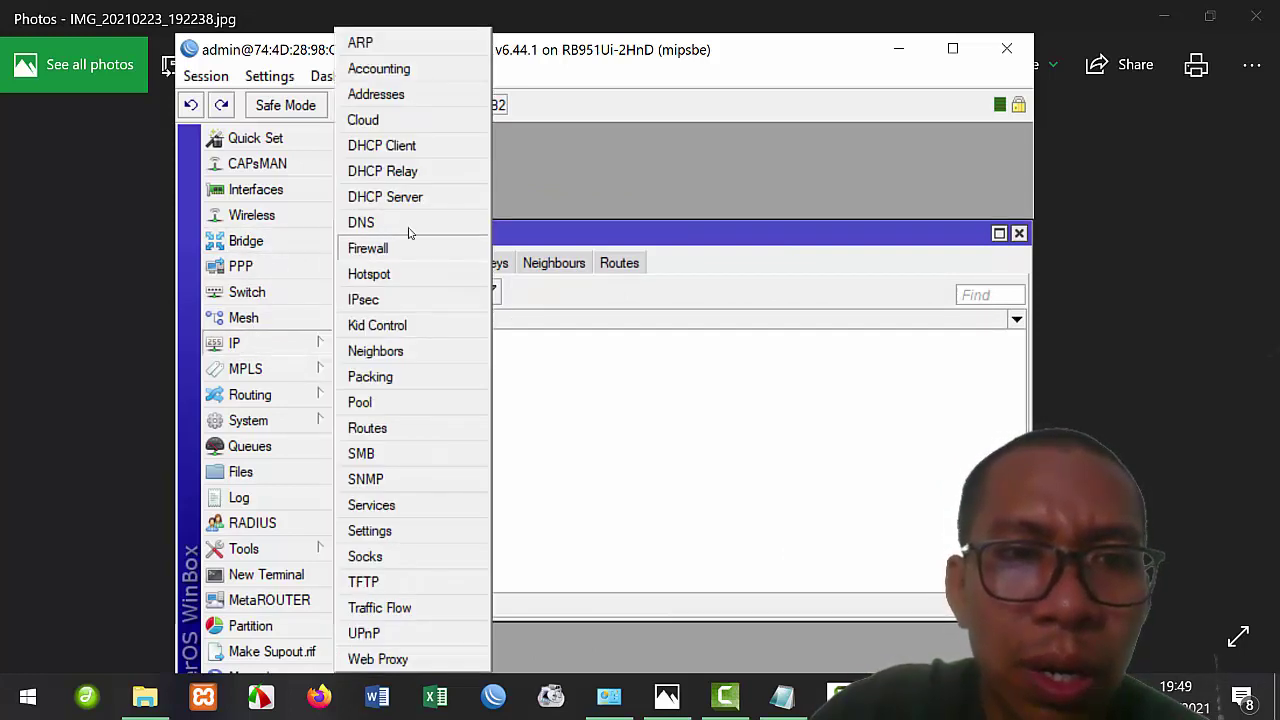
pyautogui.click(378, 96)
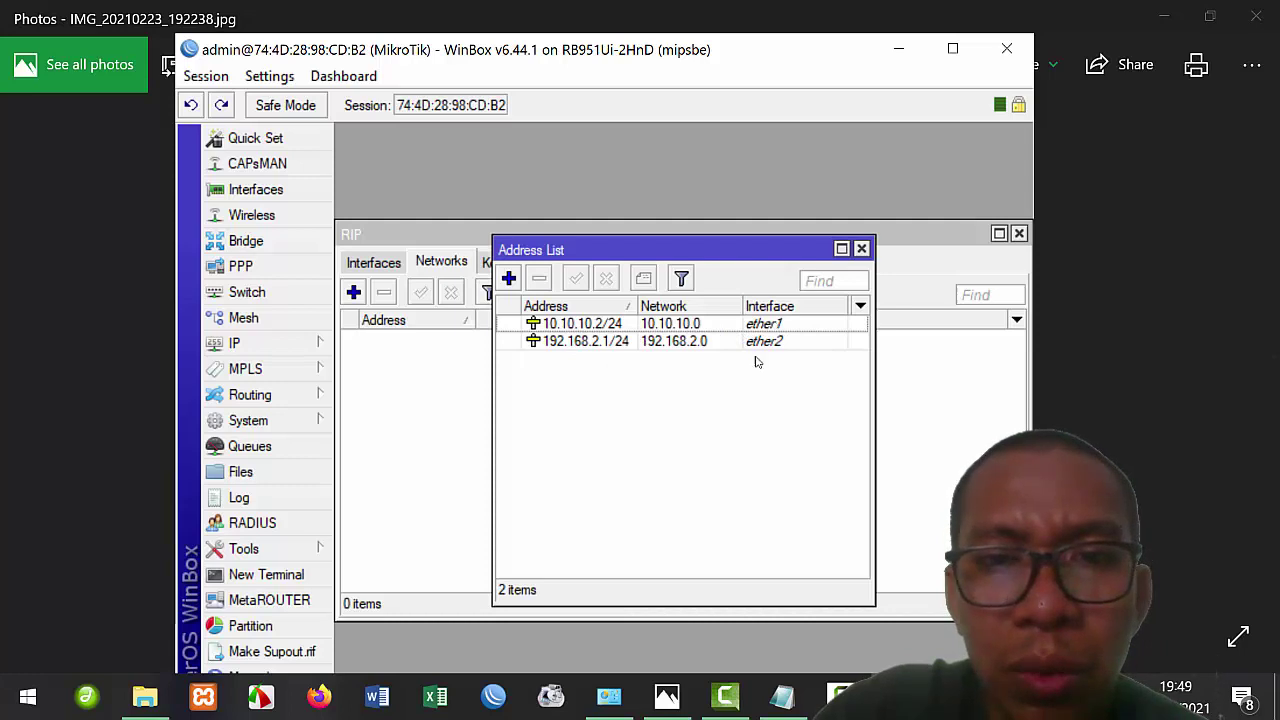
pyautogui.click(398, 373)
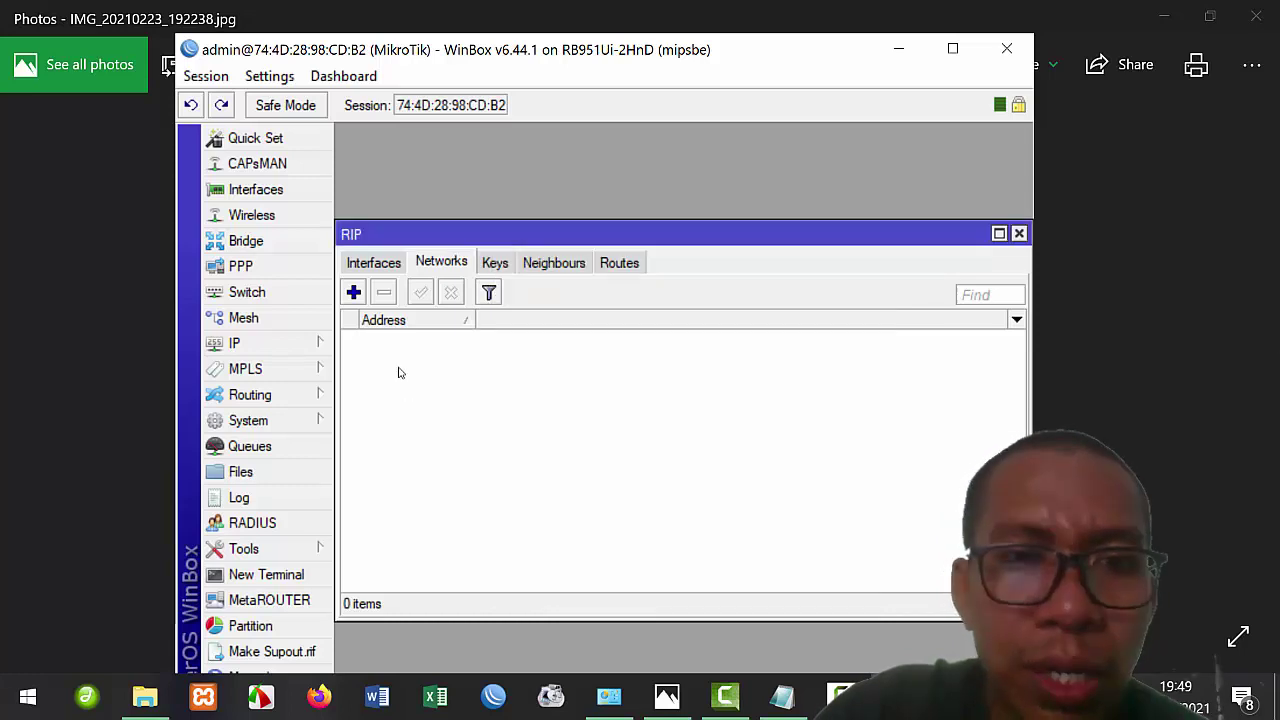
pyautogui.click(354, 293)
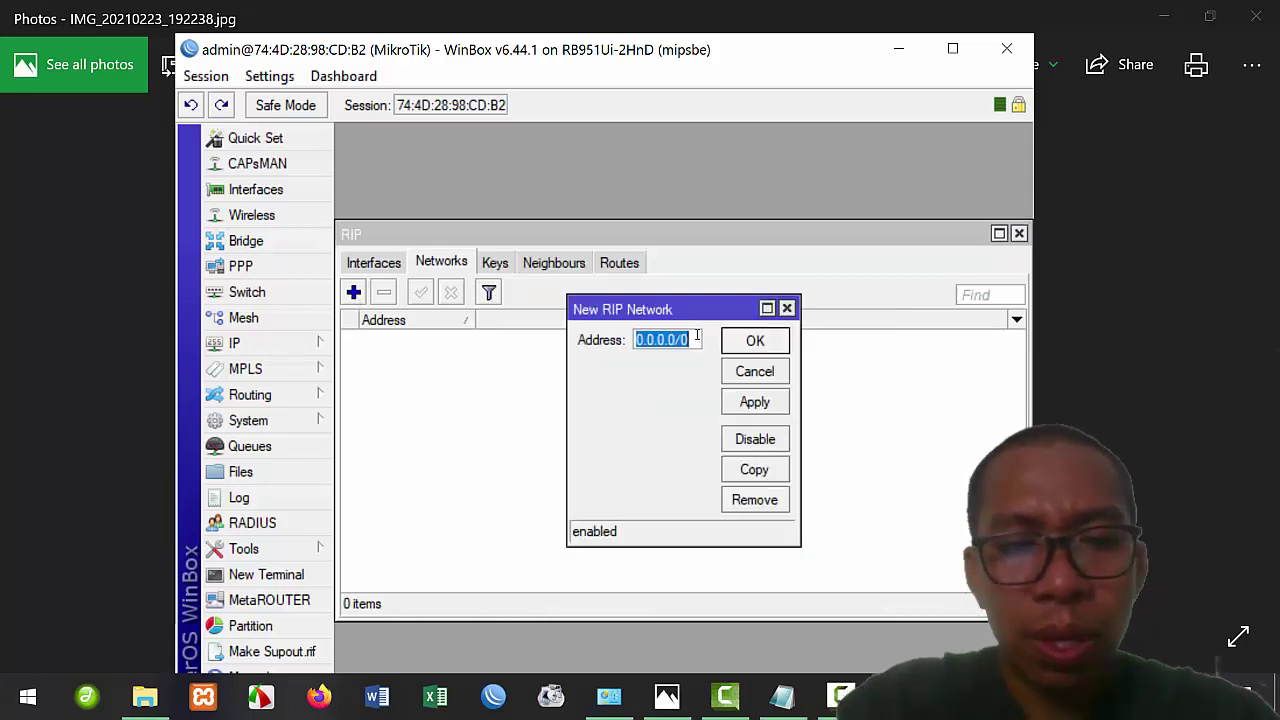
pyautogui.write('10.10')
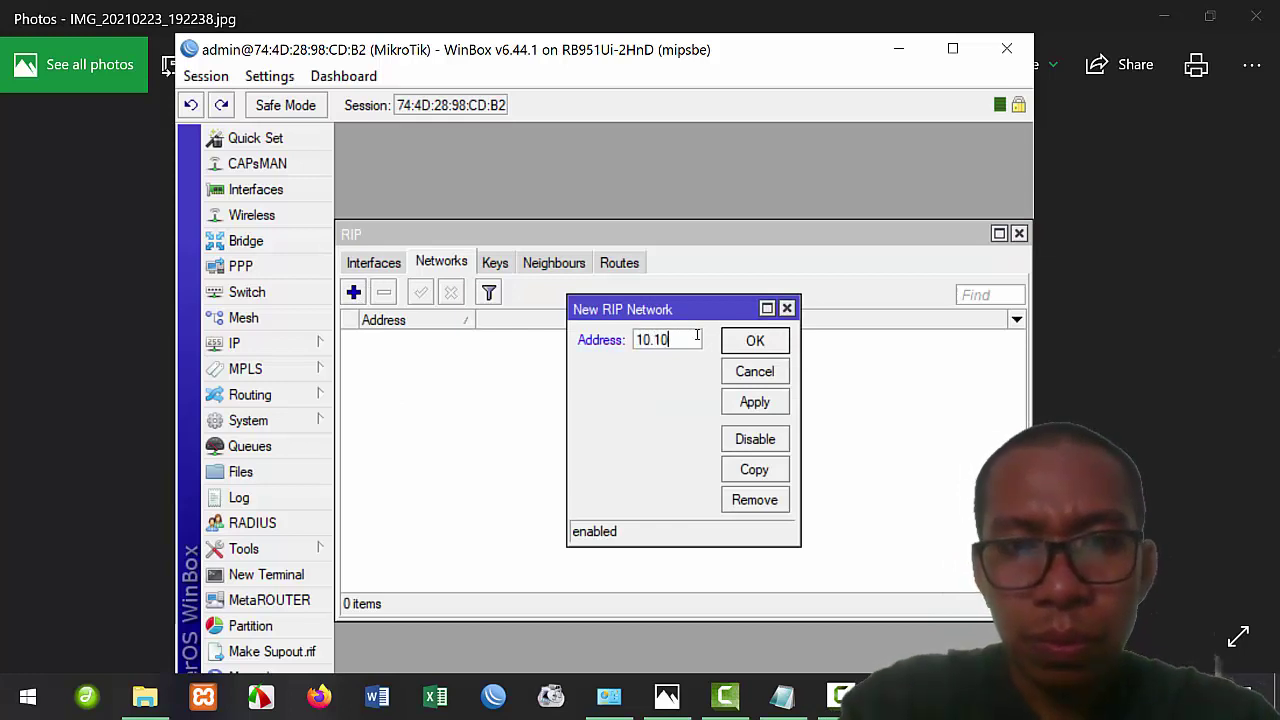
pyautogui.write('.10.0/24')
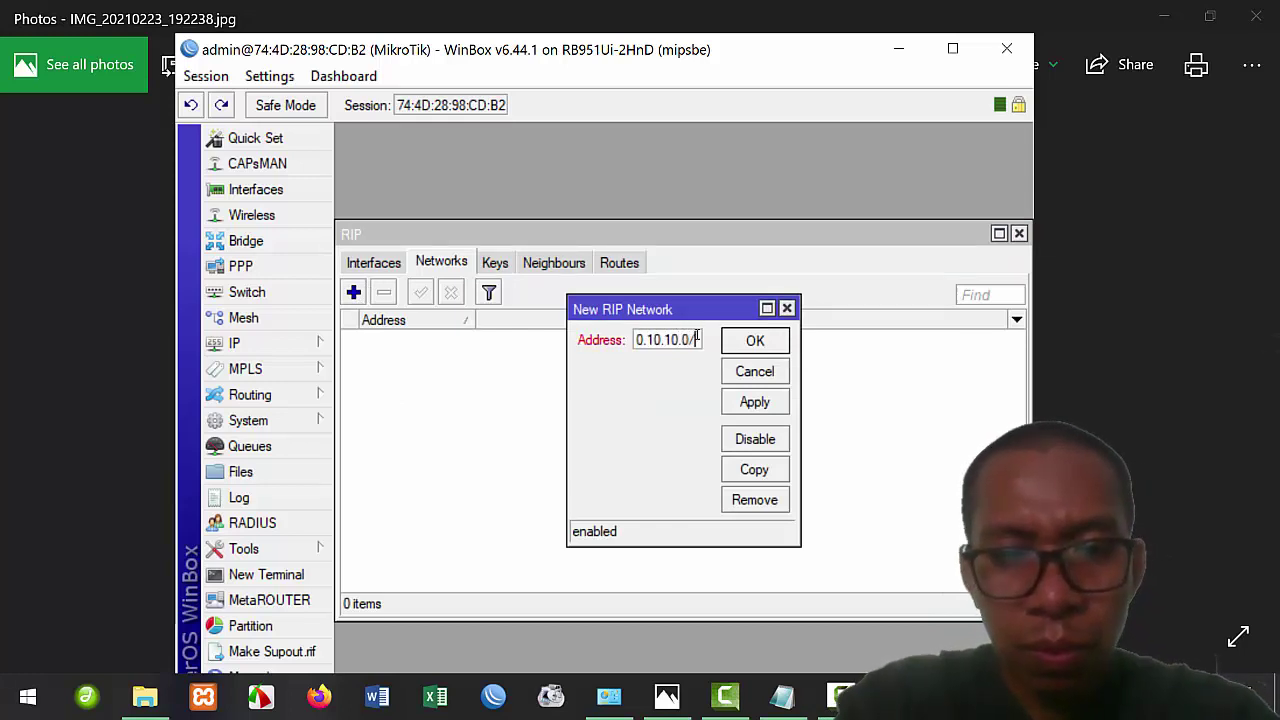
pyautogui.click(756, 403)
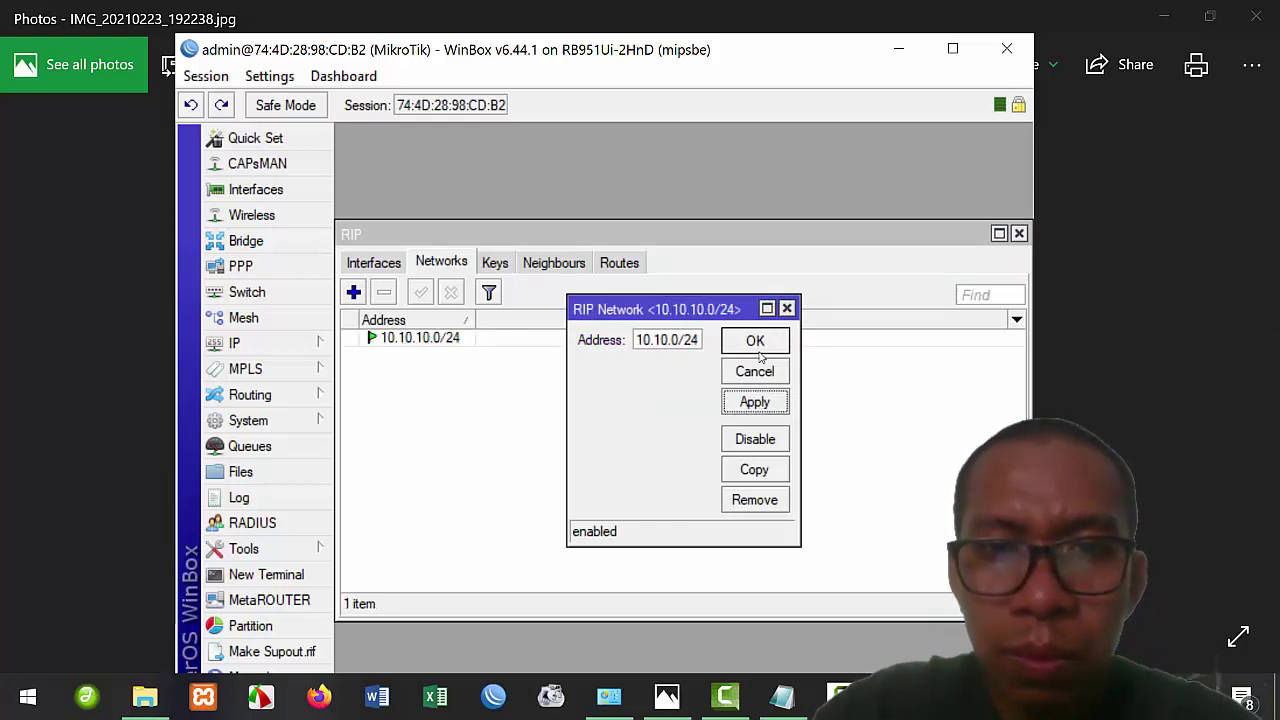
pyautogui.click(757, 341)
# - Add 192.168.2.0/24 as a second RIP network
pyautogui.click(353, 292)
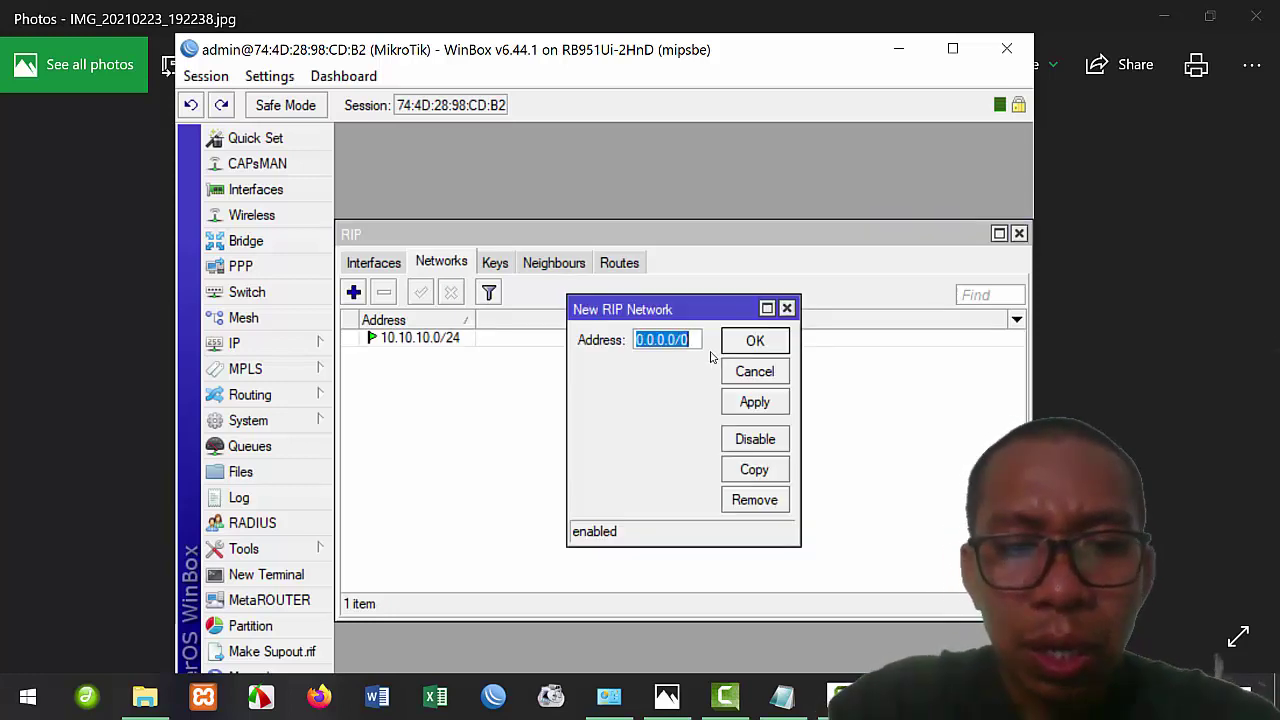
pyautogui.write('192.16')
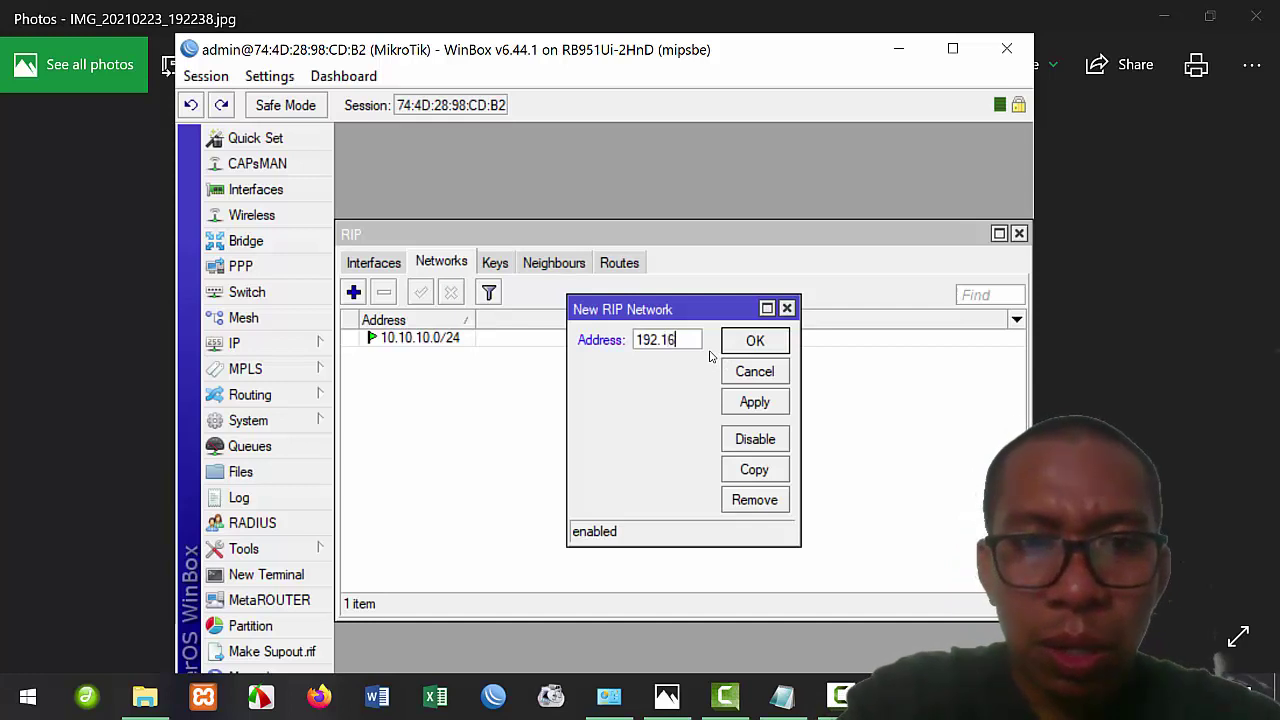
pyautogui.write('8.2.0/24')
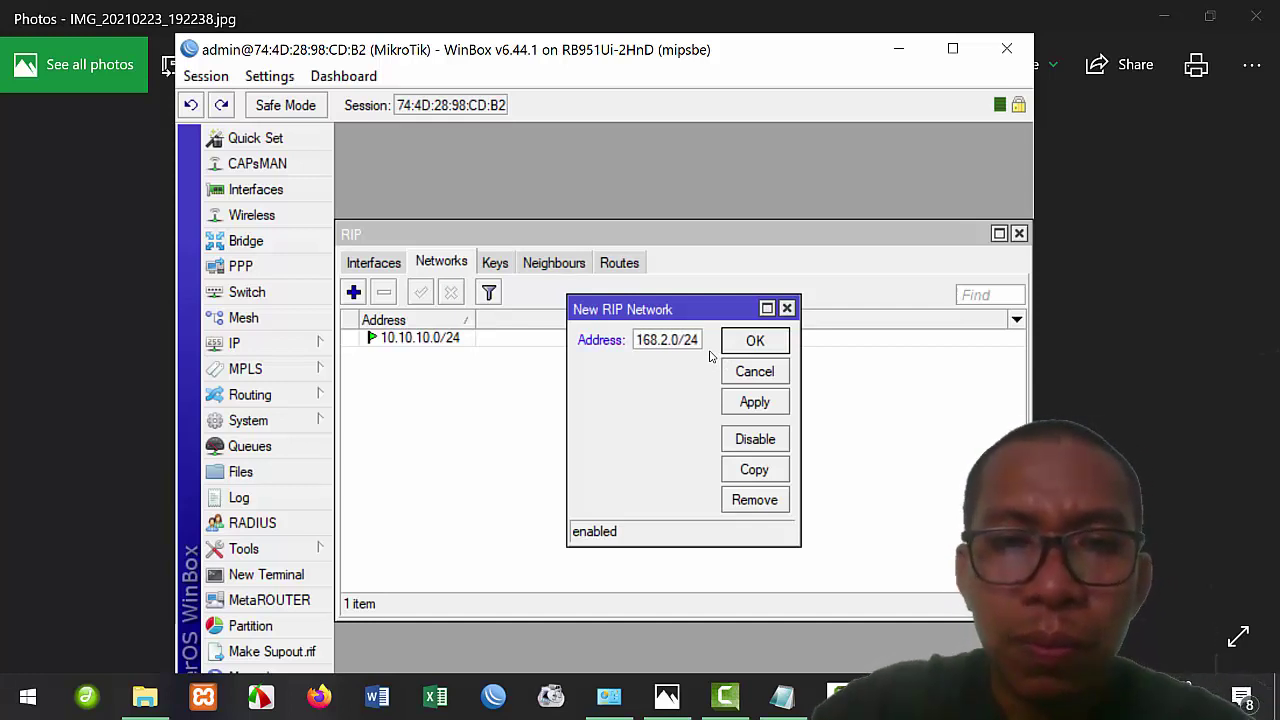
pyautogui.click(755, 403)
pyautogui.click(755, 341)
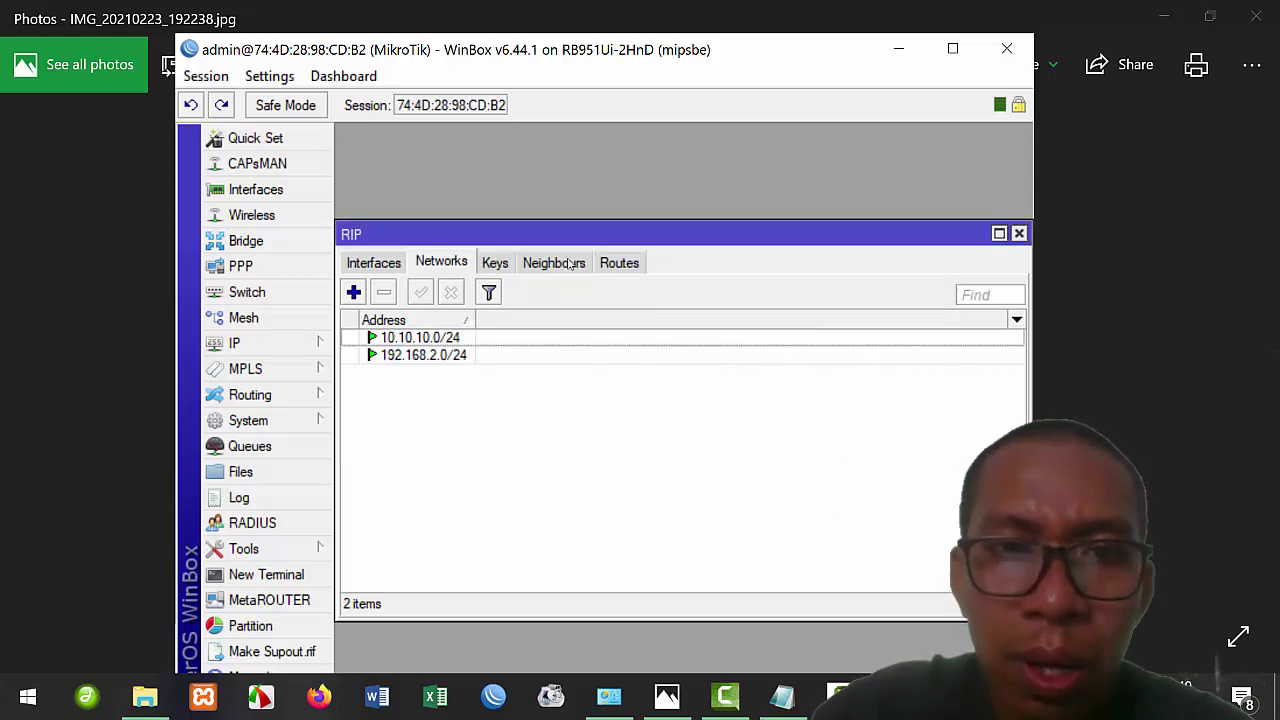
# - Check the photo of the router cabling, then add 10.10.10.1 as a RIP neighbour on the second router
pyautogui.click(557, 262)
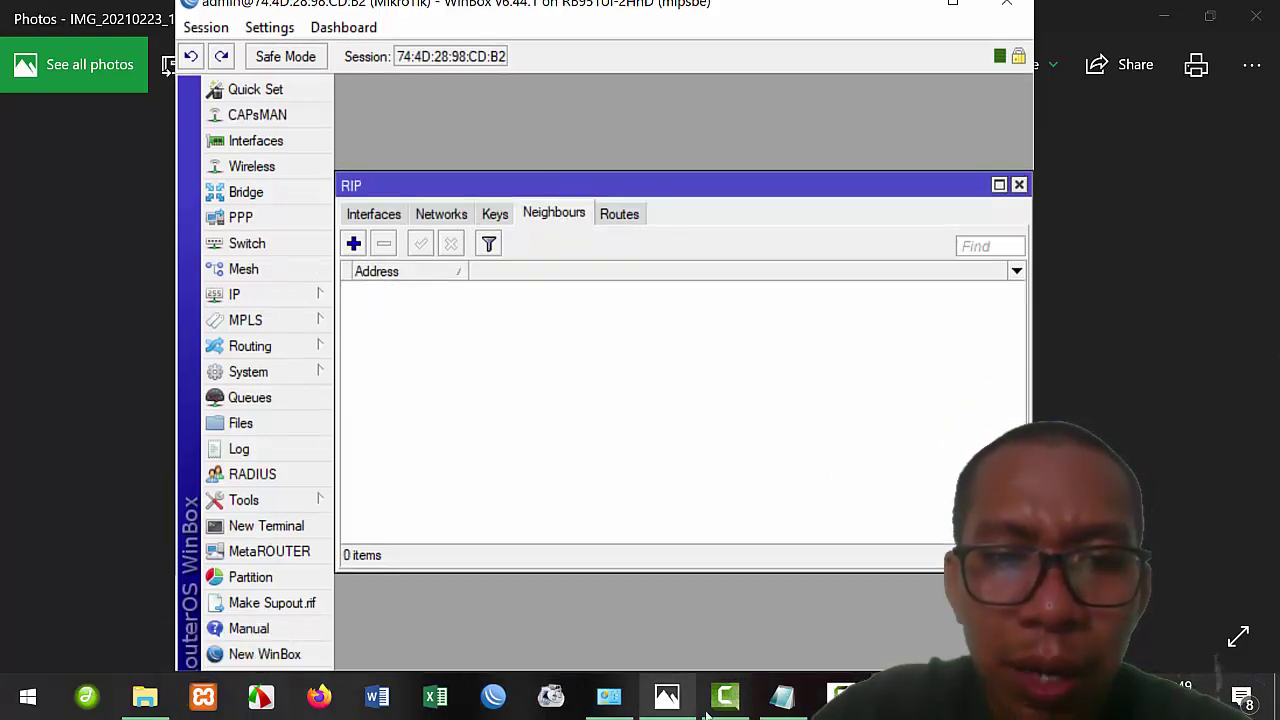
pyautogui.click(667, 698)
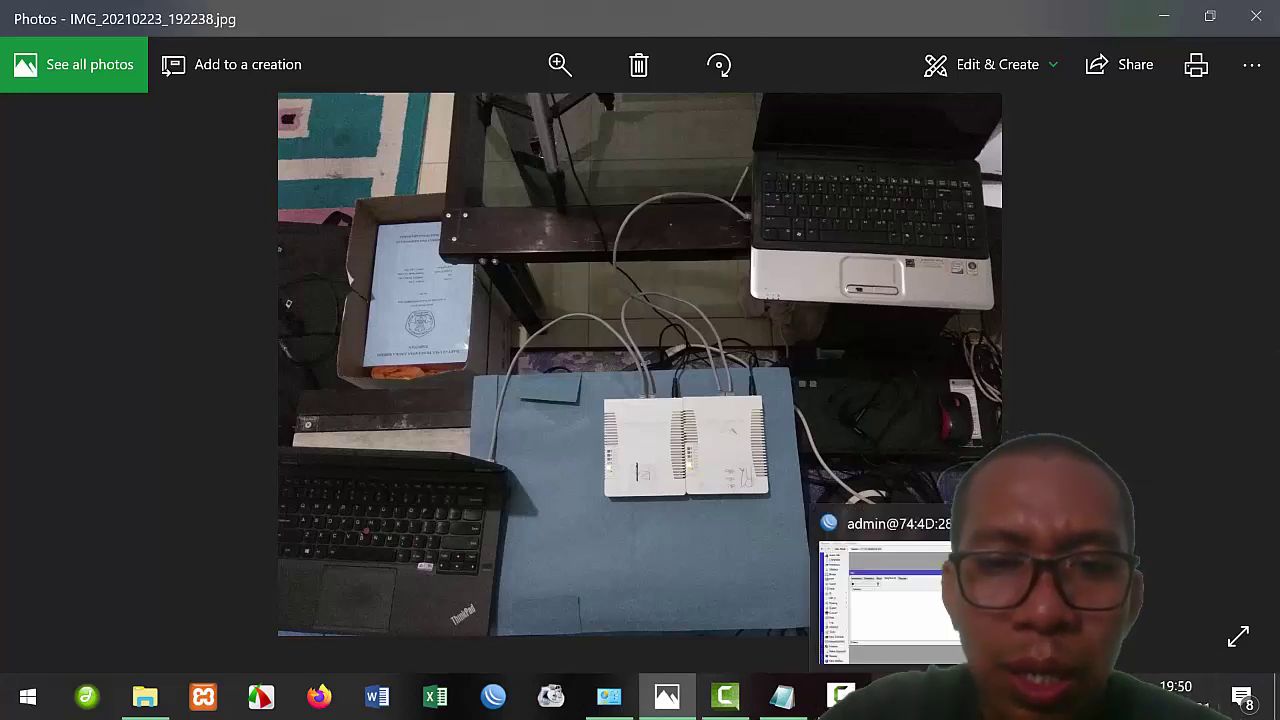
pyautogui.click(905, 585)
pyautogui.click(354, 244)
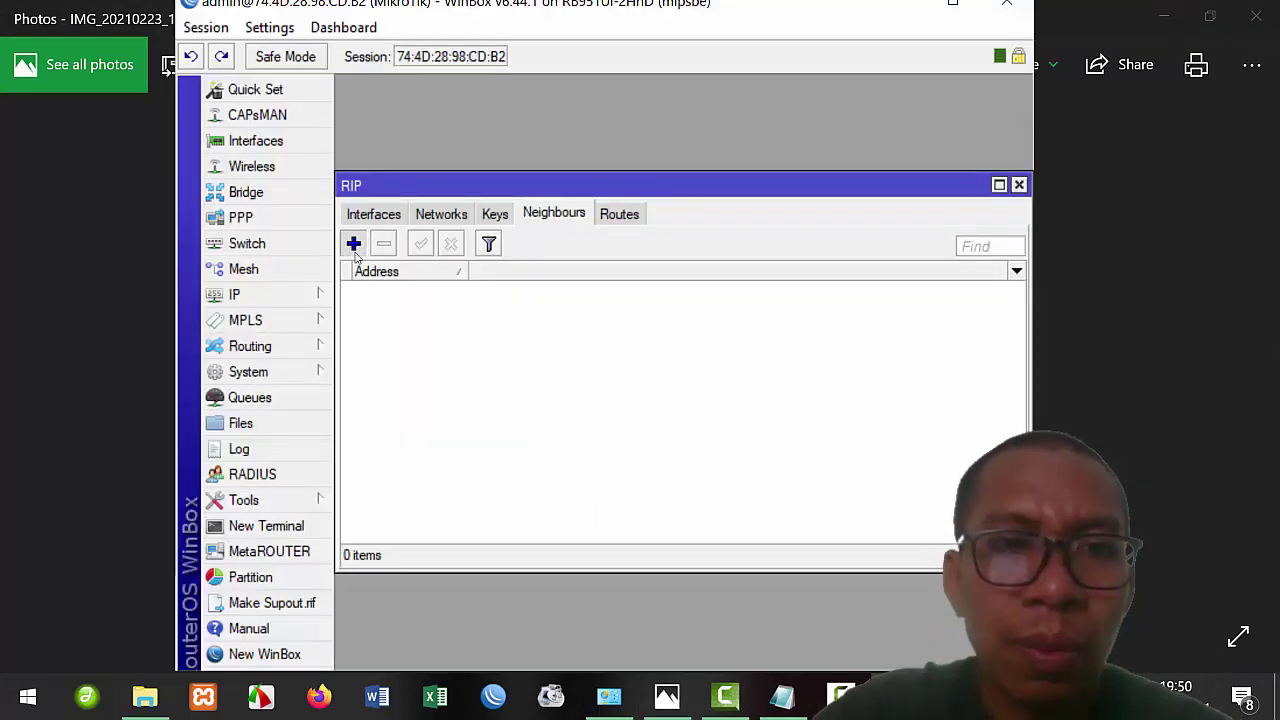
pyautogui.write('10.')
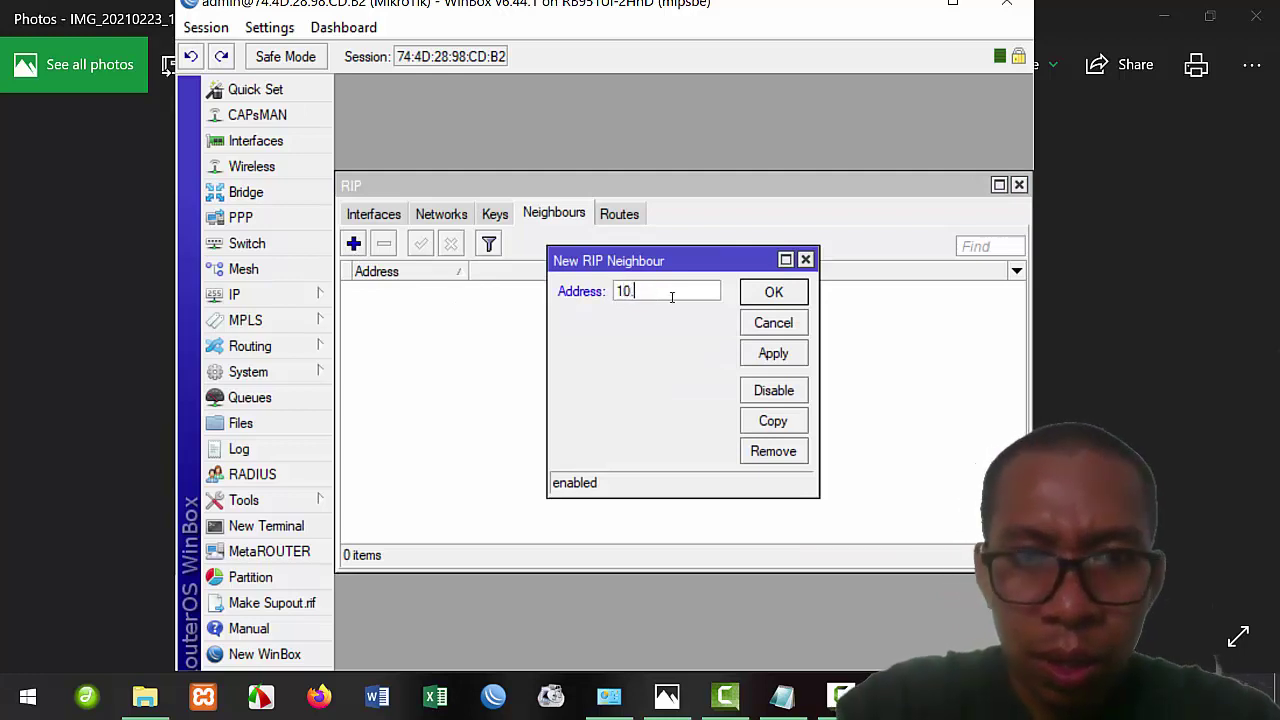
pyautogui.write('10.10.1')
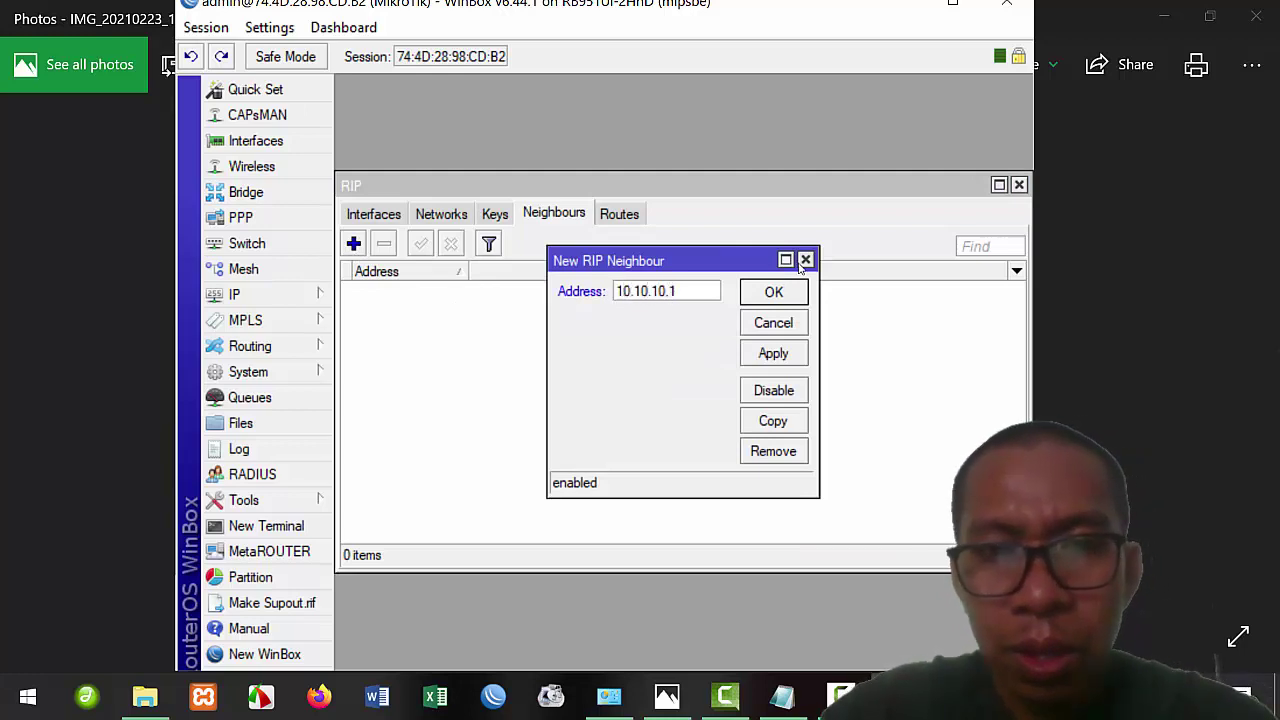
pyautogui.click(788, 360)
pyautogui.click(776, 298)
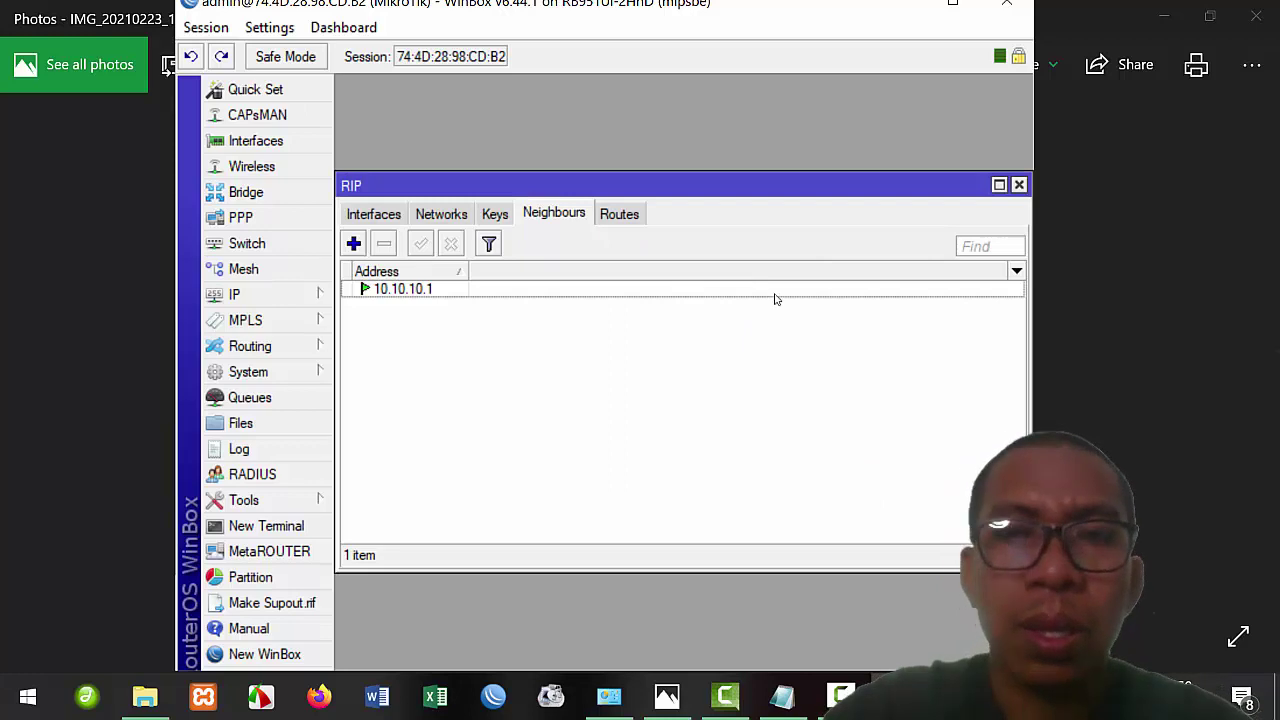
# - Close the RIP and address list windows, then exit WinBox and the photo viewer
pyautogui.click(1019, 186)
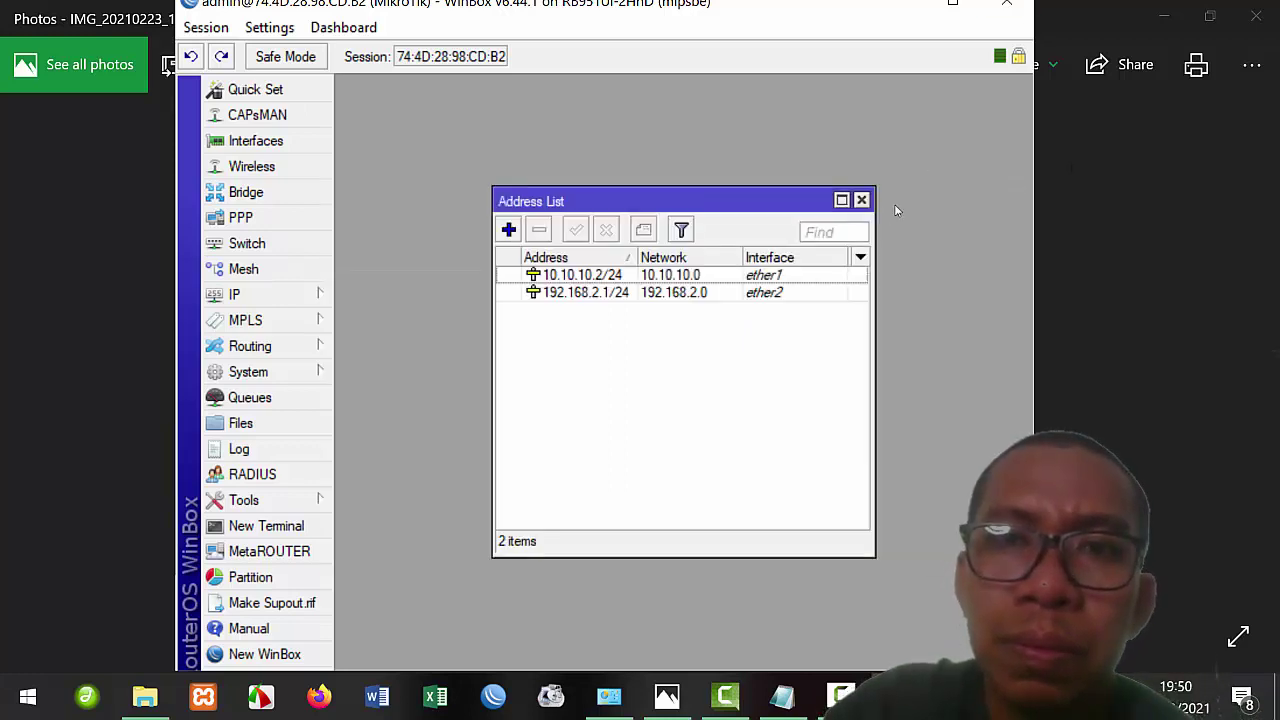
pyautogui.click(861, 200)
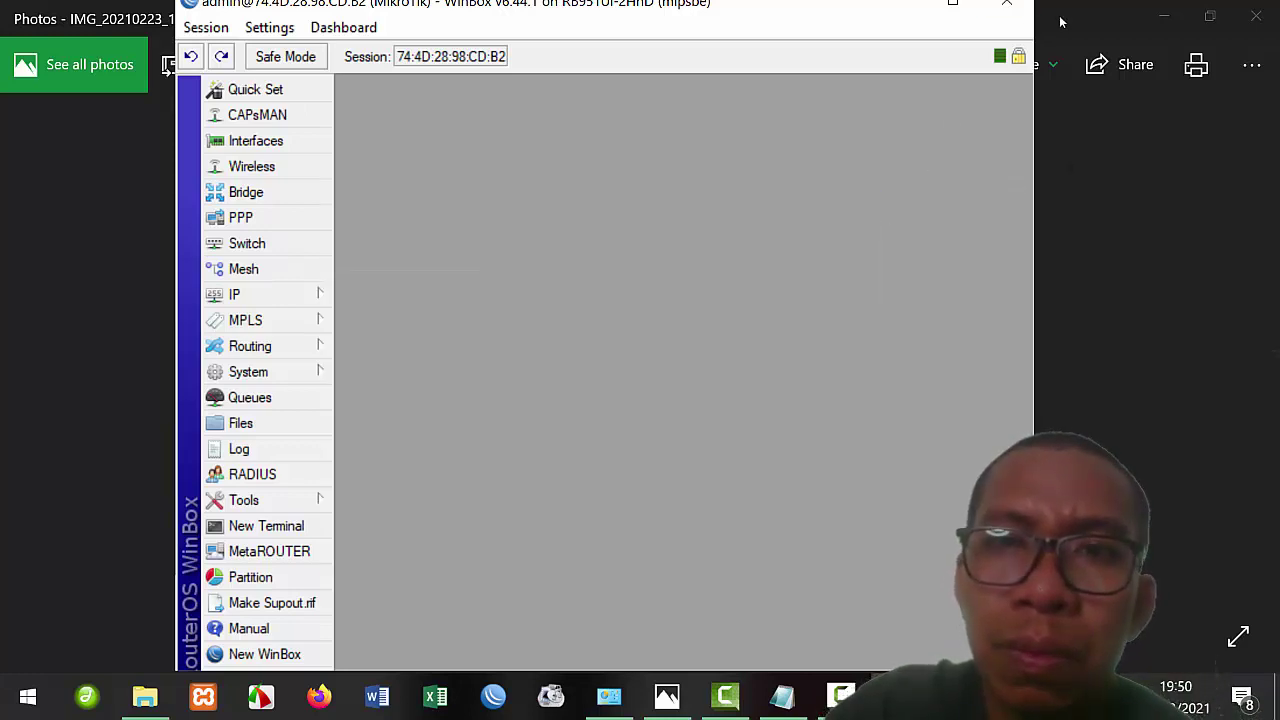
pyautogui.click(1006, 6)
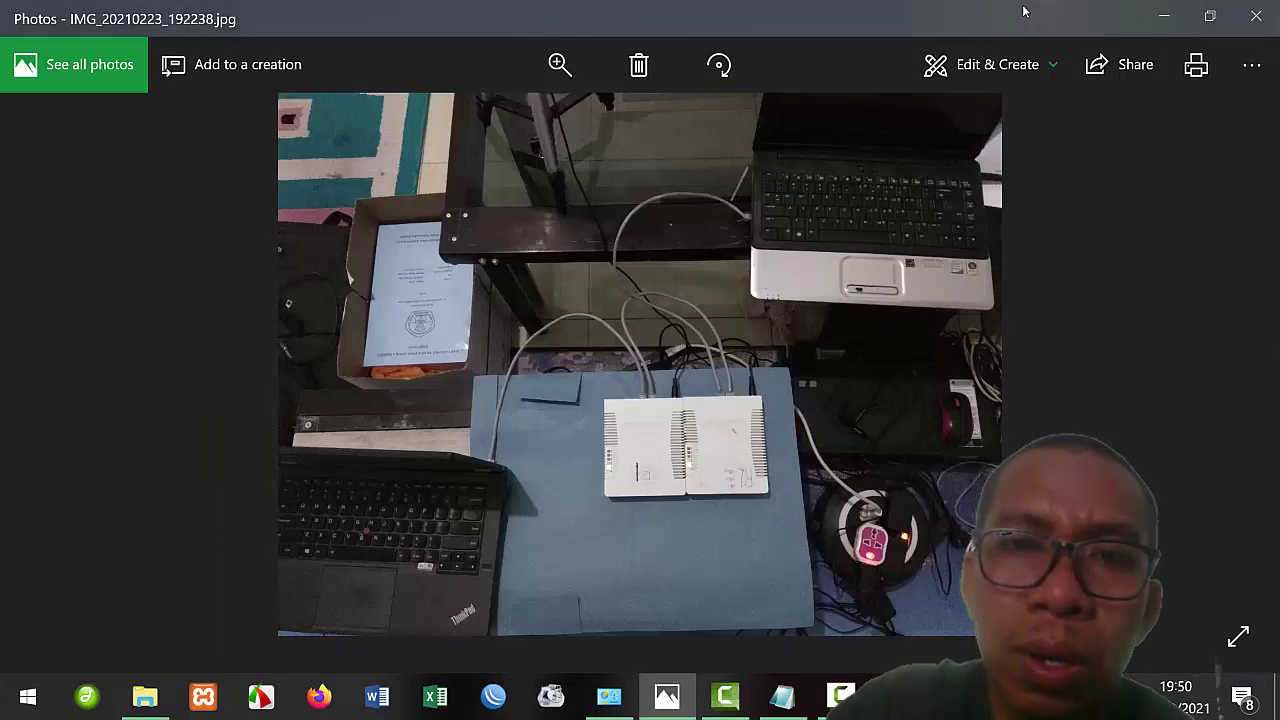
pyautogui.click(1256, 16)
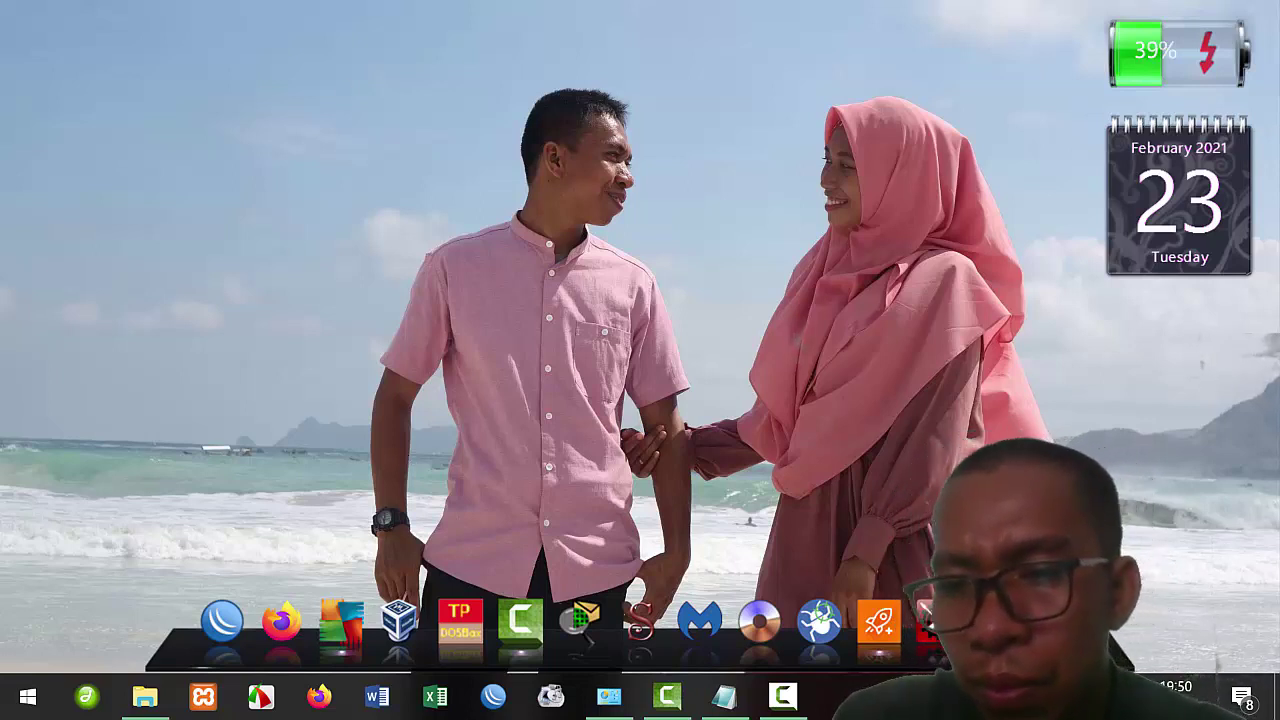
# - Switch to the Windows network settings and open the TCP/IPv4 properties of the Ethernet 2 adapter
pyautogui.rightClick(1136, 696)
pyautogui.click(1180, 665)
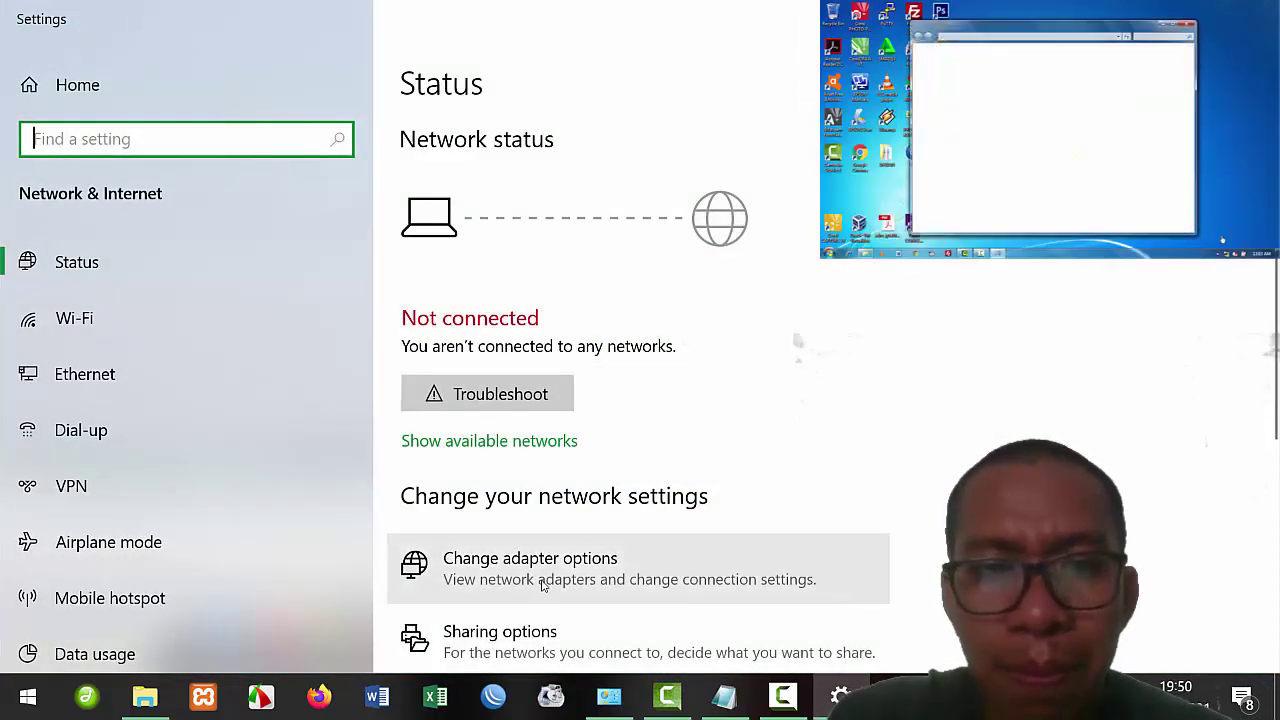
pyautogui.scroll(-5, 510, 440)
pyautogui.click(526, 312)
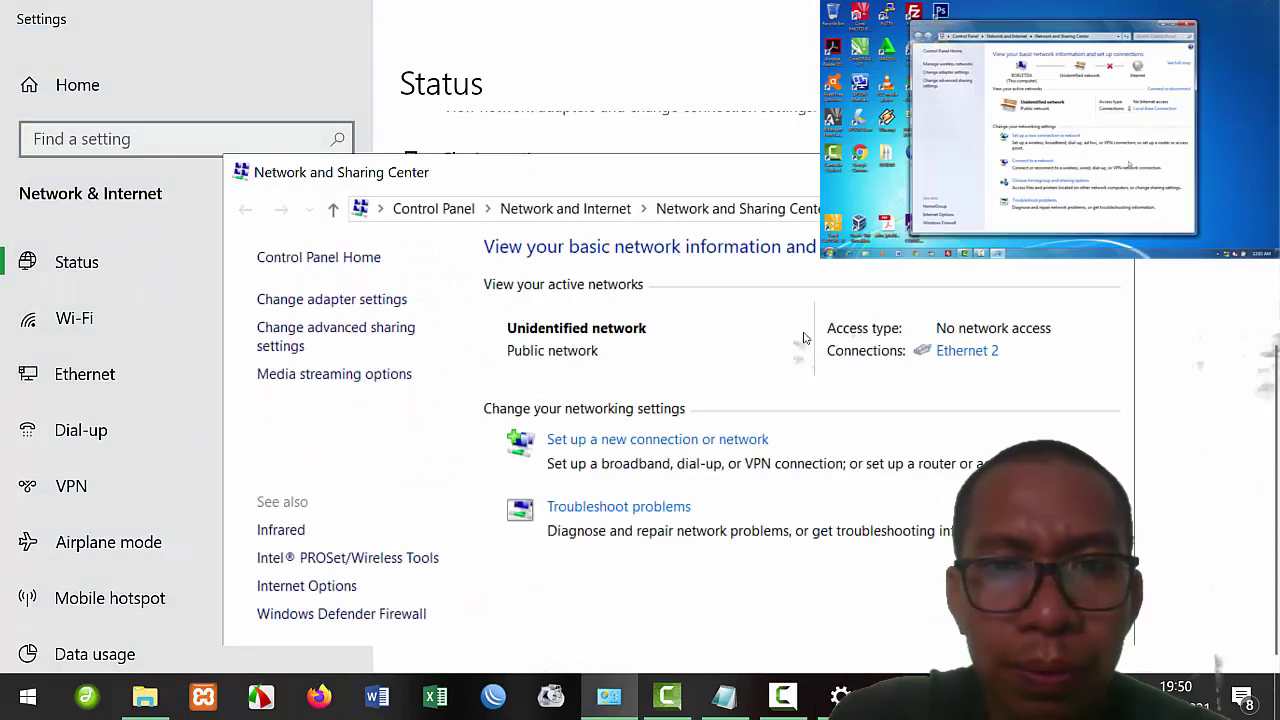
pyautogui.click(977, 350)
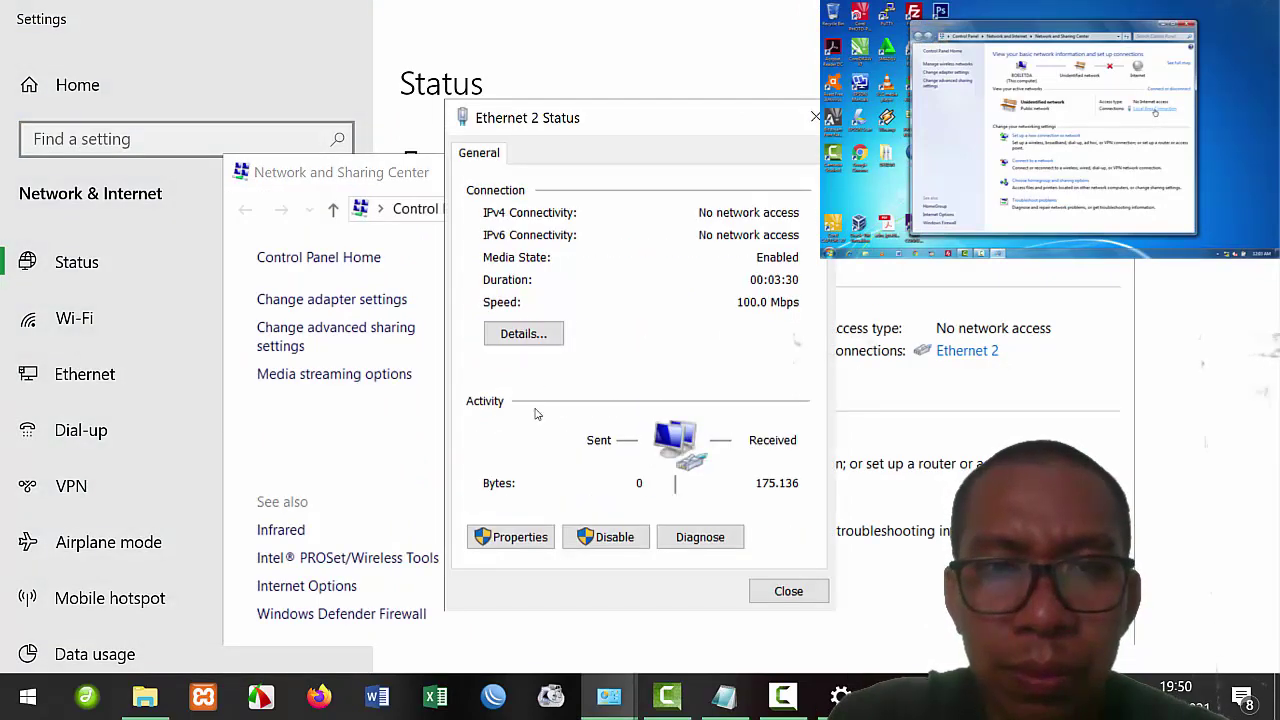
pyautogui.click(513, 537)
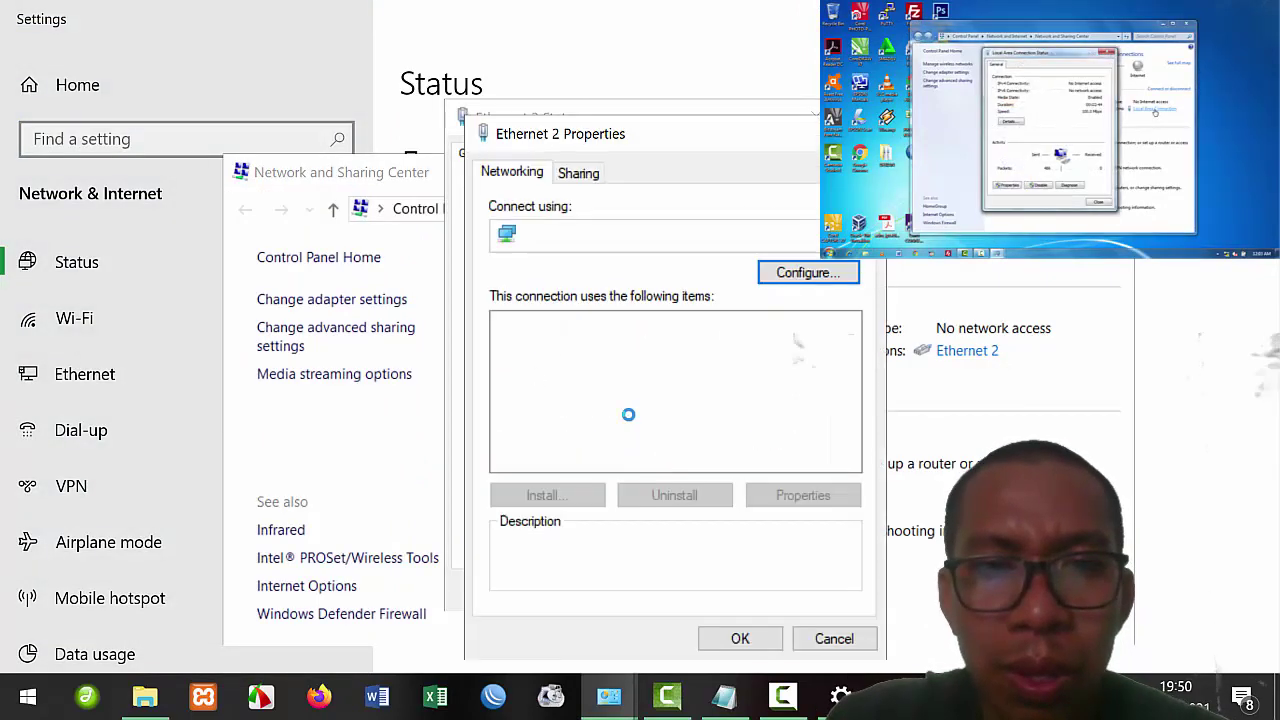
pyautogui.doubleClick(645, 421)
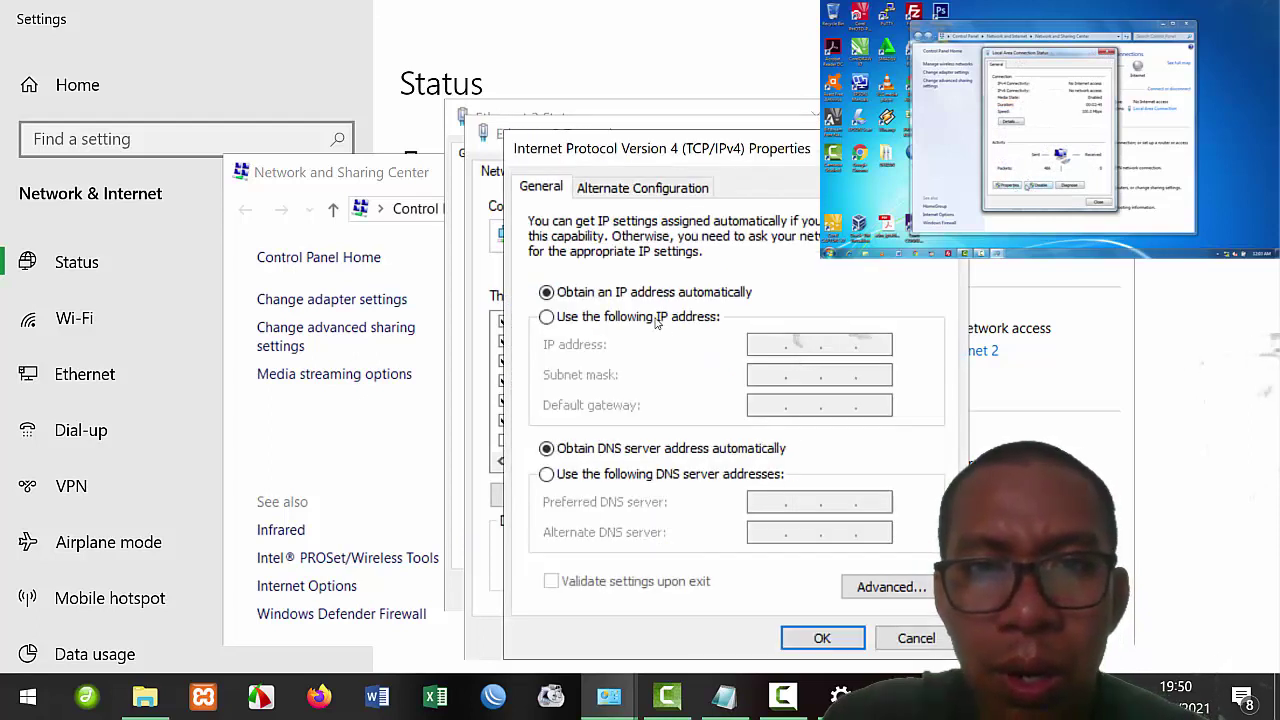
# - Assign the adapter the static IP address 192.168.2.2 with subnet mask 255.255.255.0
pyautogui.click(663, 317)
pyautogui.click(757, 344)
pyautogui.write('192.')
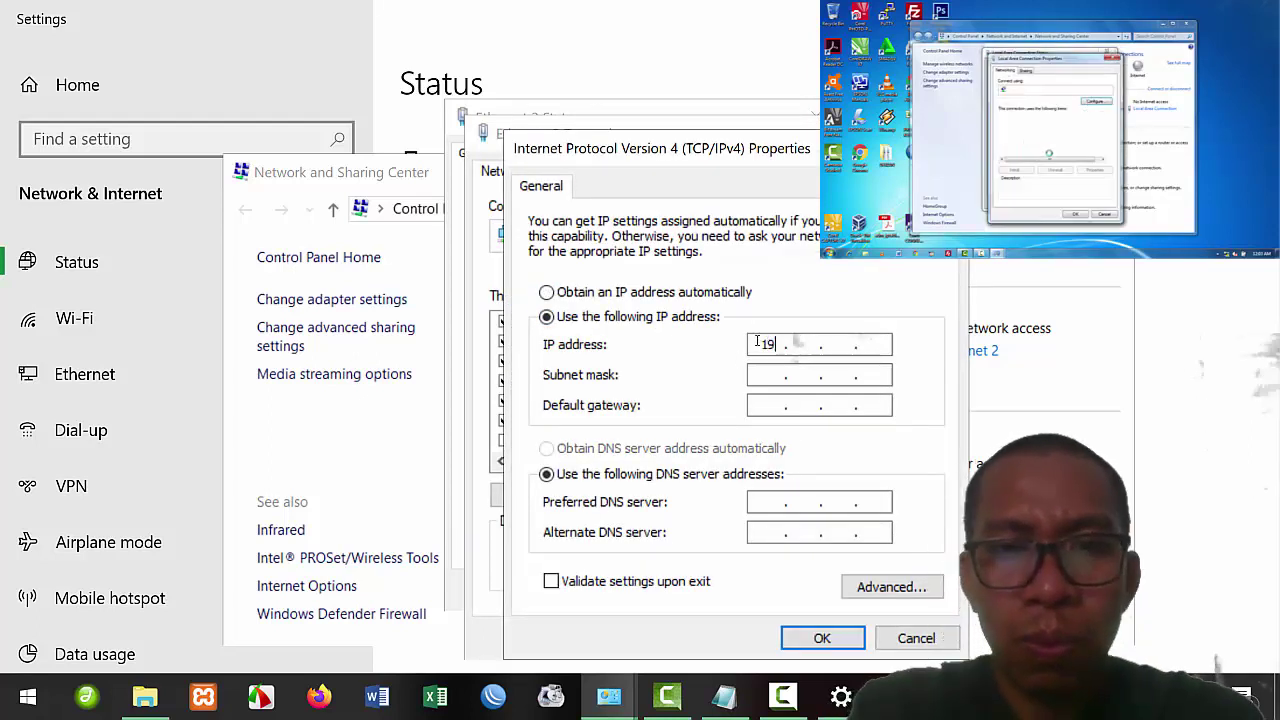
pyautogui.write('168.')
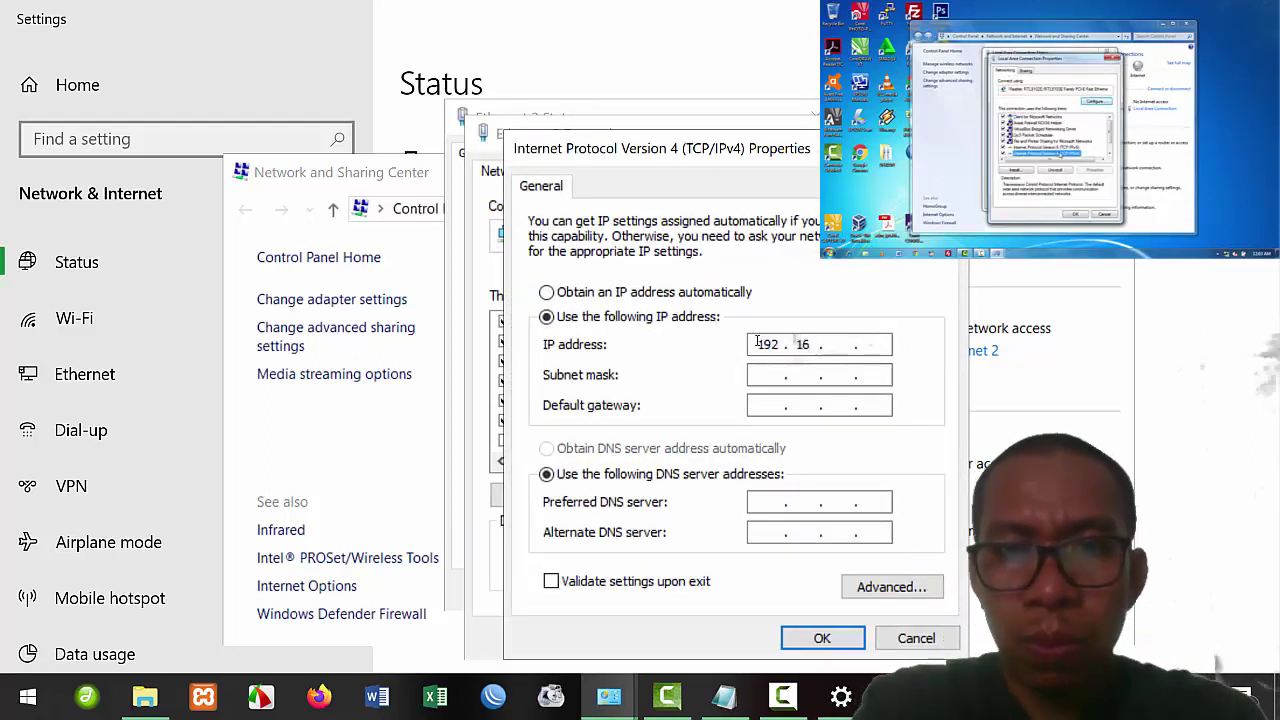
pyautogui.write('2.2')
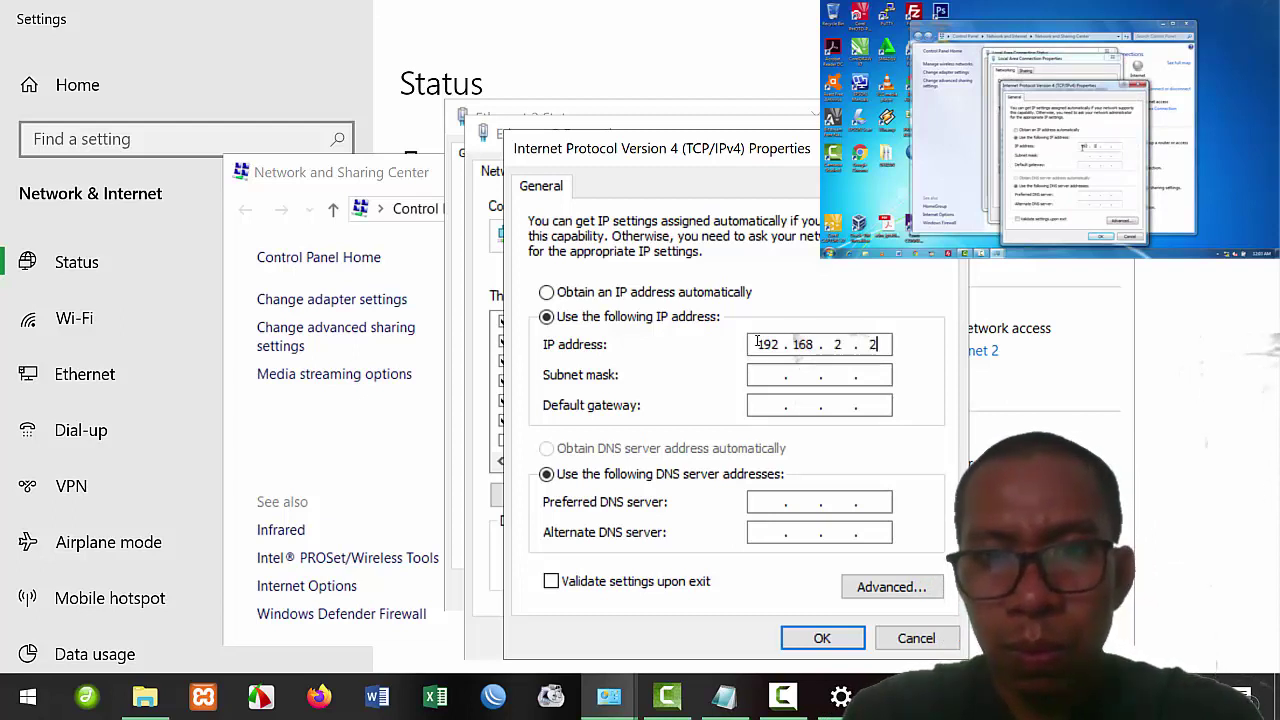
pyautogui.press('Tab')
pyautogui.press('Tab')
# - Set the default gateway to 192.168.2.1, apply the adapter settings and close the network windows
pyautogui.write('192 . ')
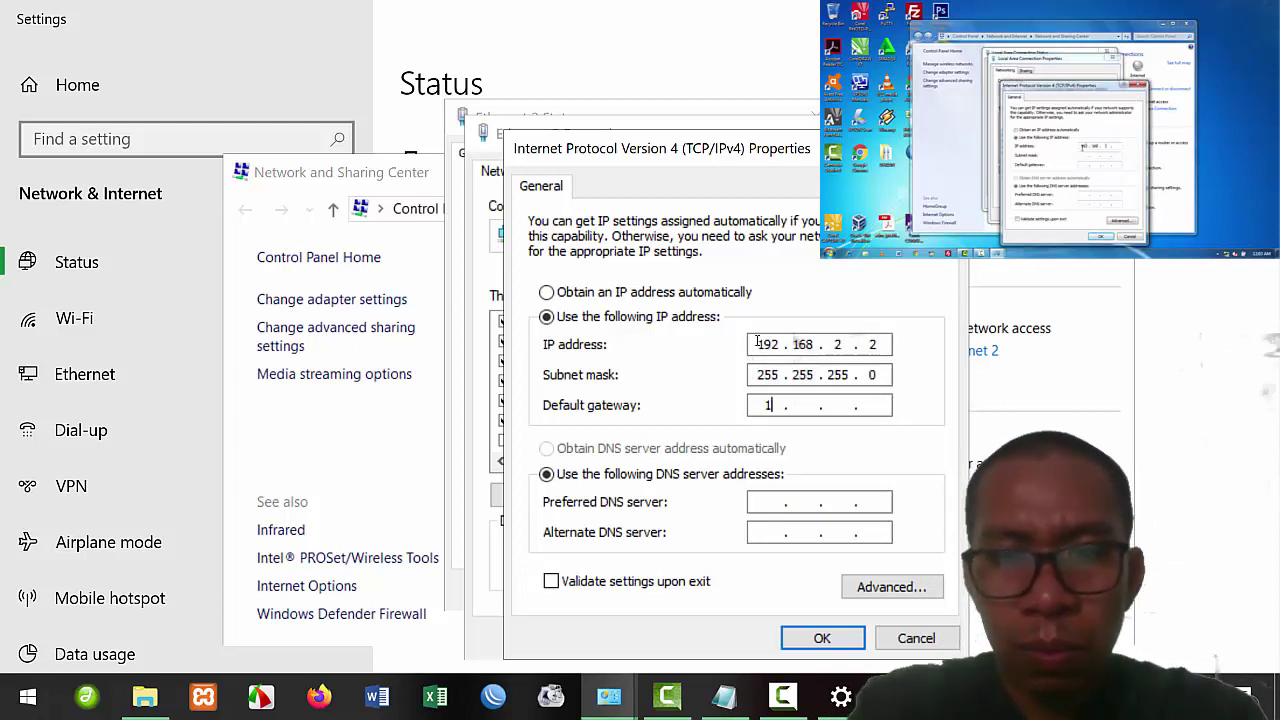
pyautogui.write('168 . 1')
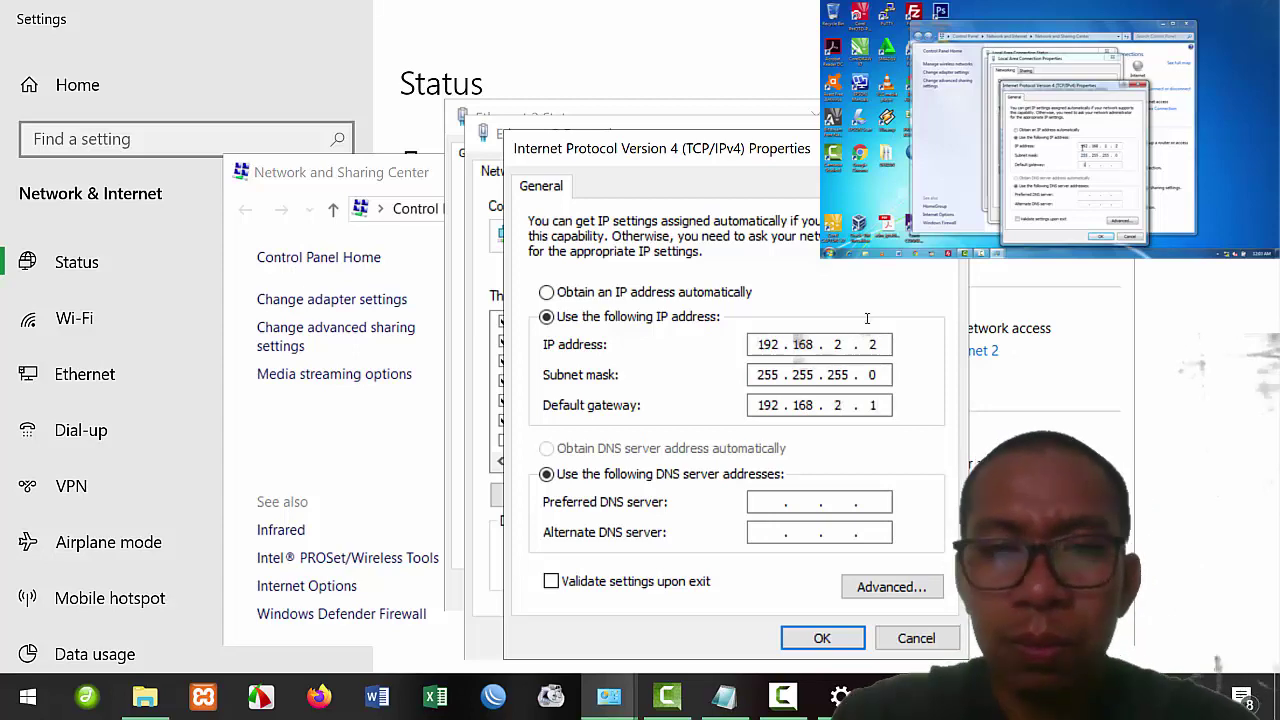
pyautogui.click(821, 636)
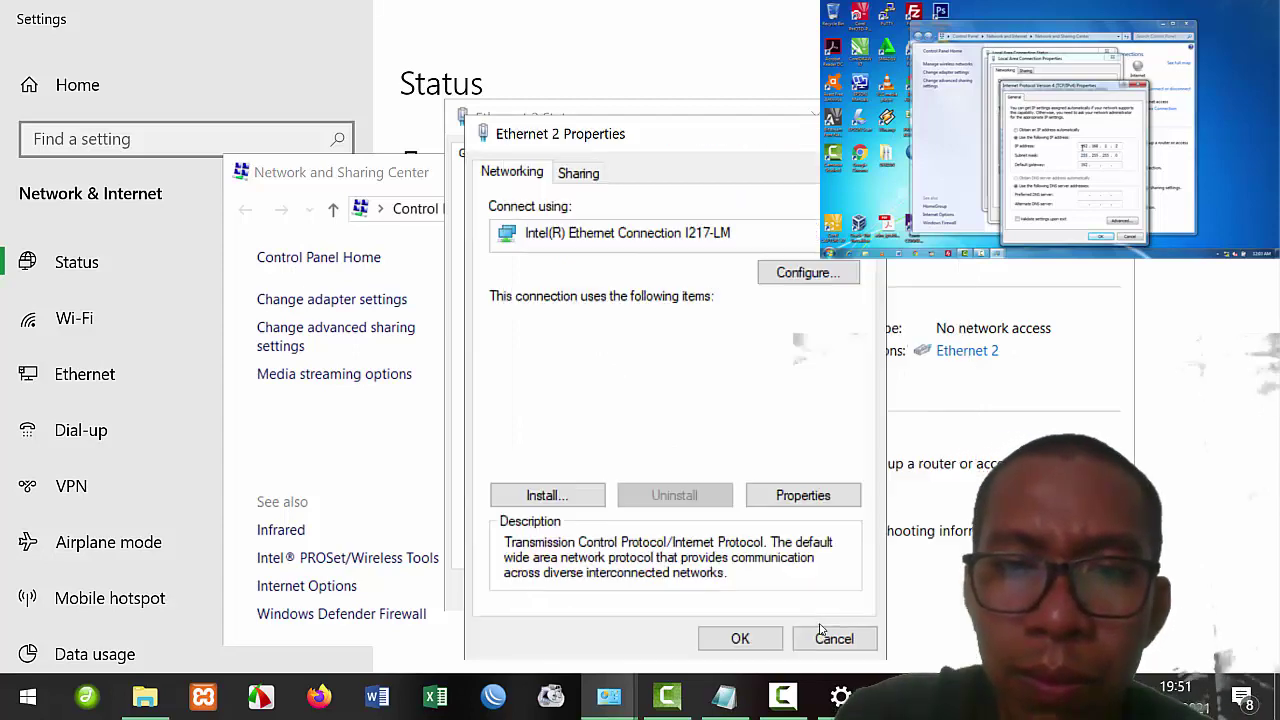
pyautogui.click(735, 637)
pyautogui.click(788, 591)
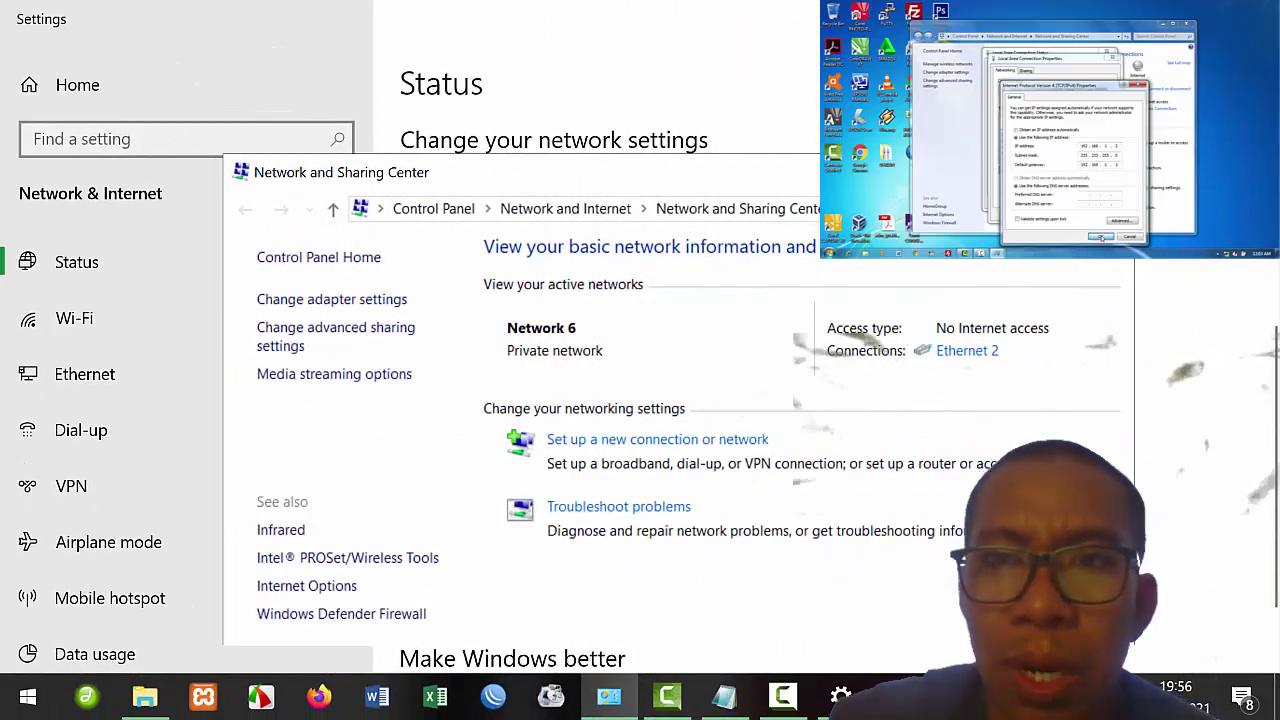
pyautogui.hotkey('alt', 'F4')
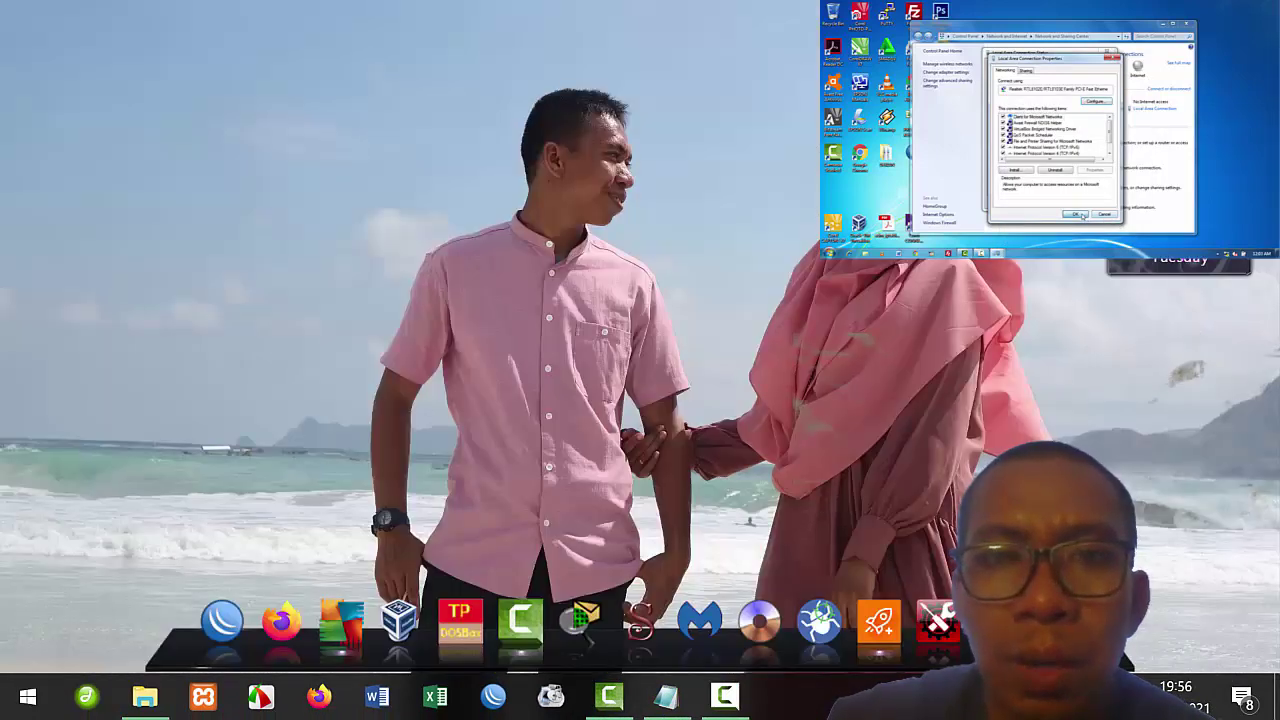
pyautogui.hotkey('alt', 'F4')
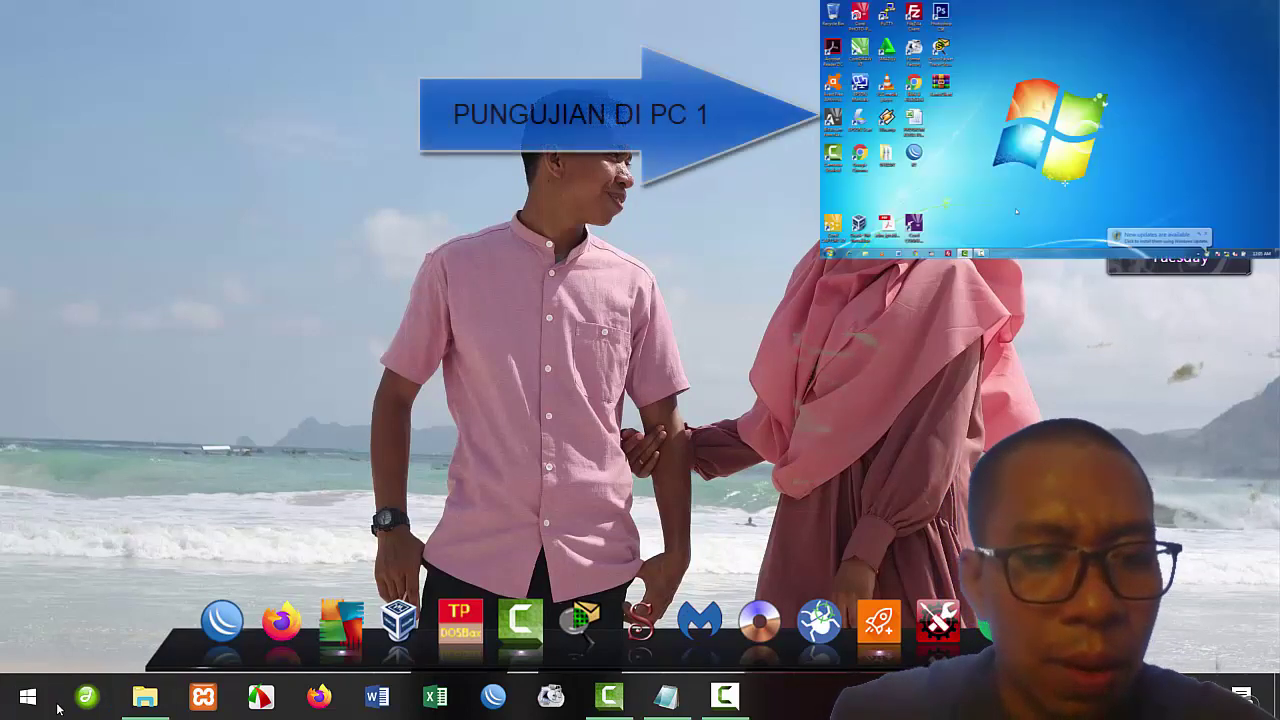
# - Open a Windows command prompt and ping 192.168.1.2 to test the connection to the other PC
pyautogui.press('super+r')
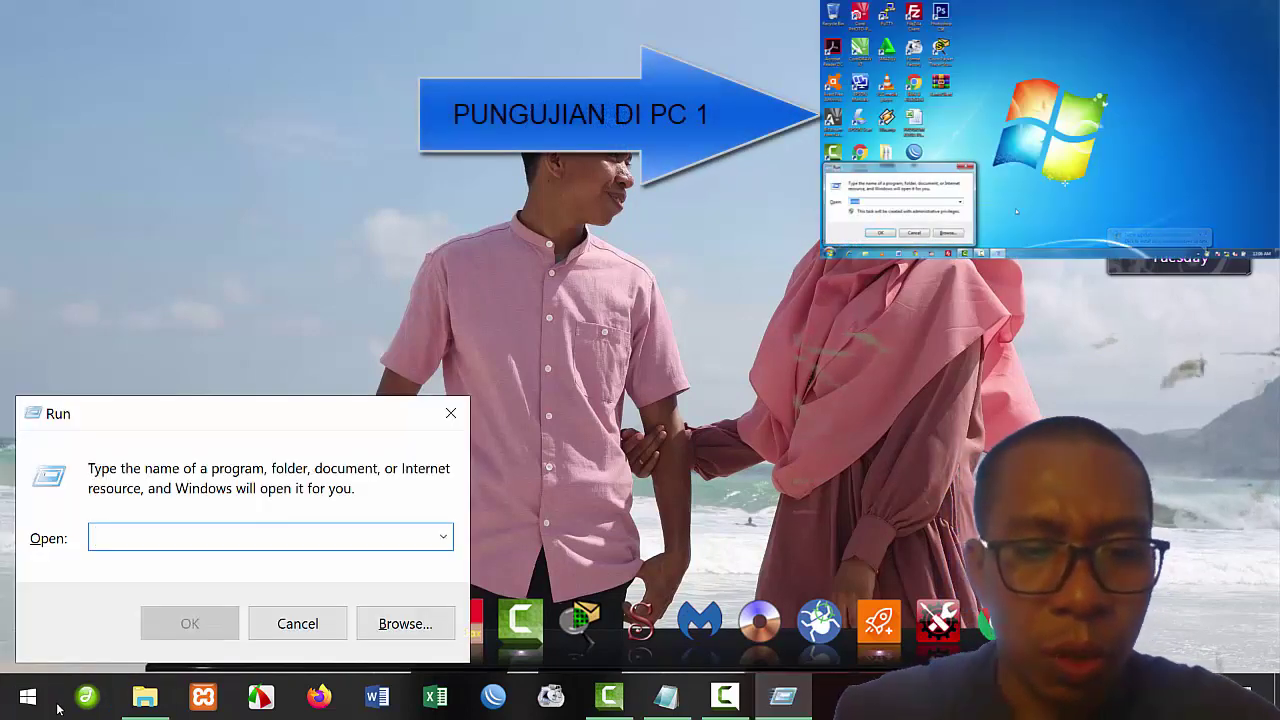
pyautogui.write('cmd')
pyautogui.press('Return')
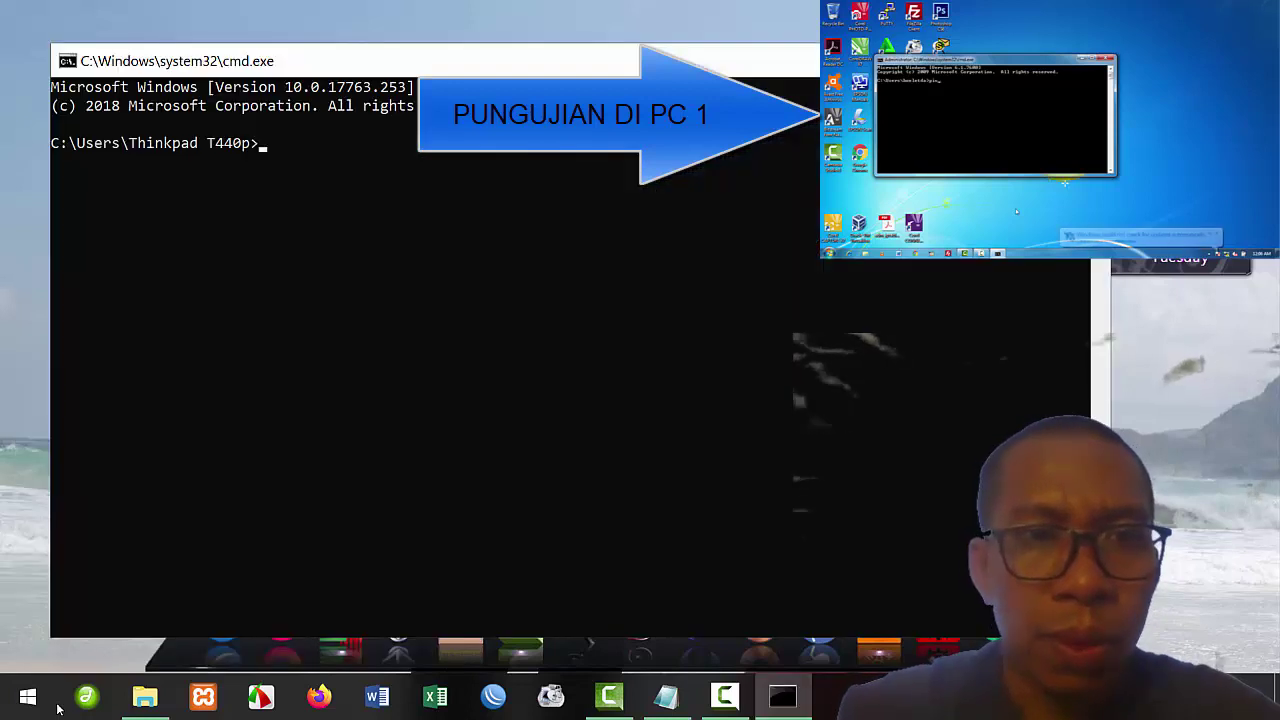
pyautogui.write('ping ')
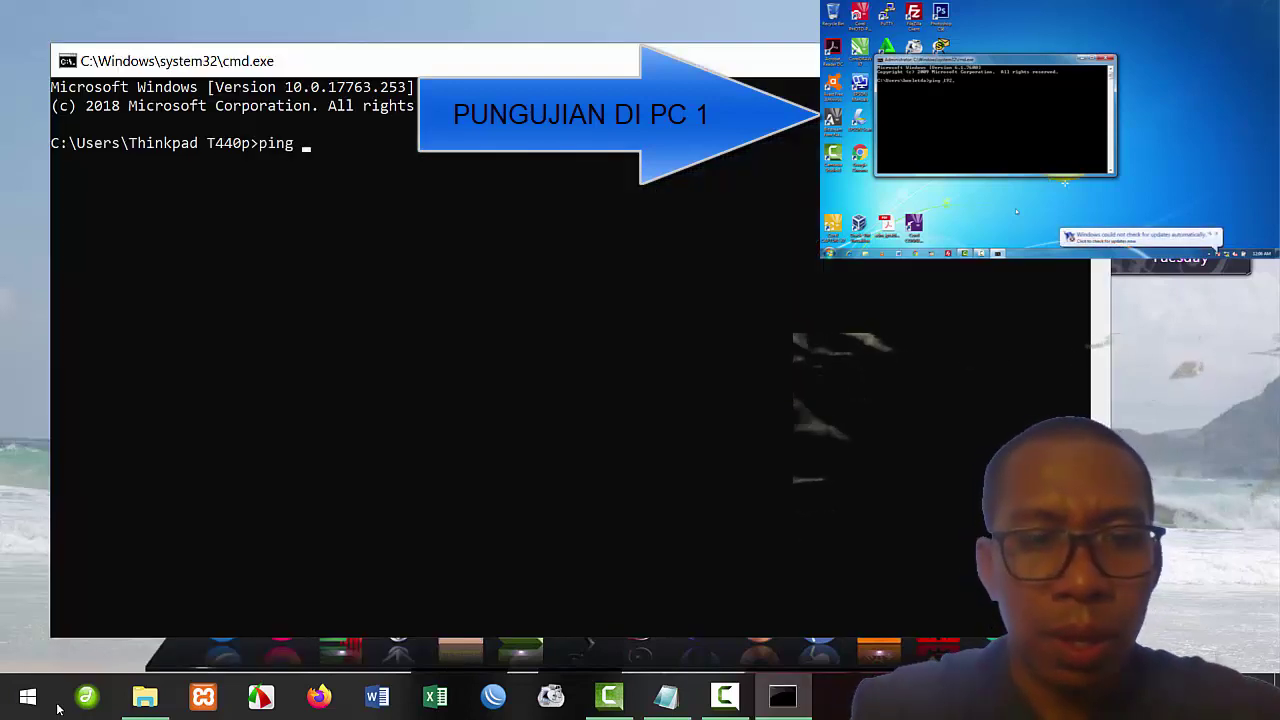
pyautogui.write('192.')
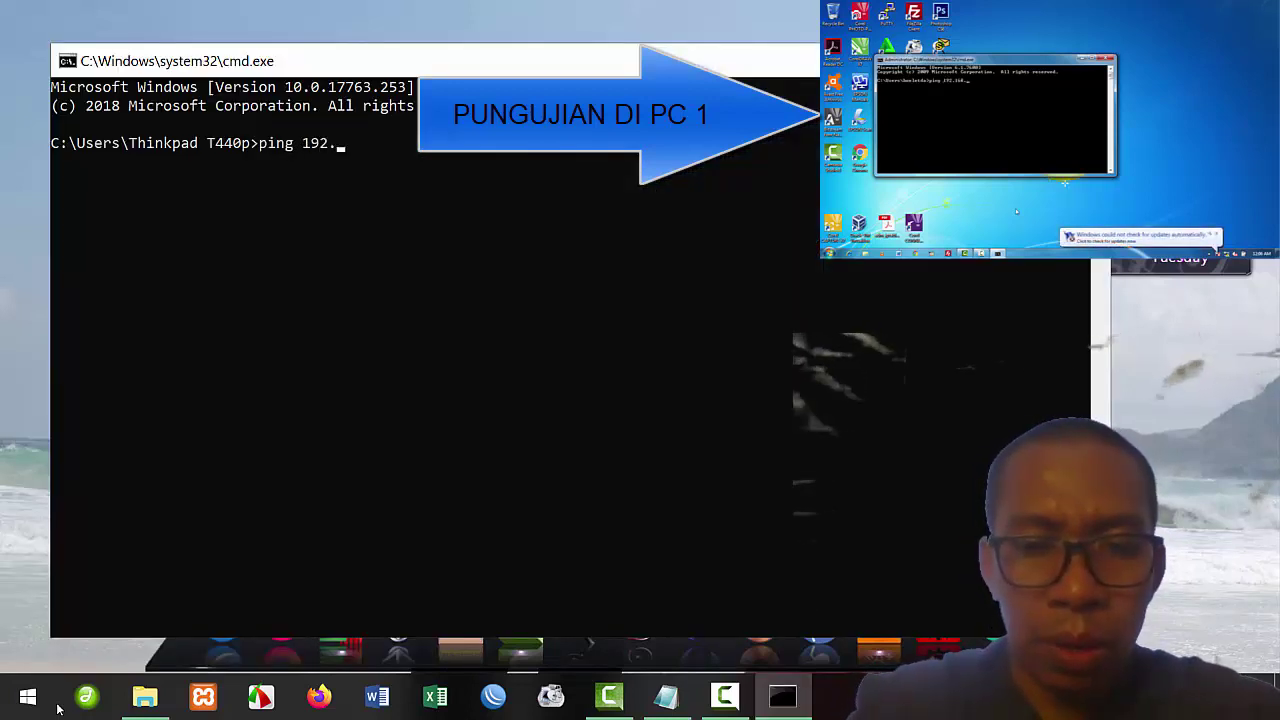
pyautogui.write('168.')
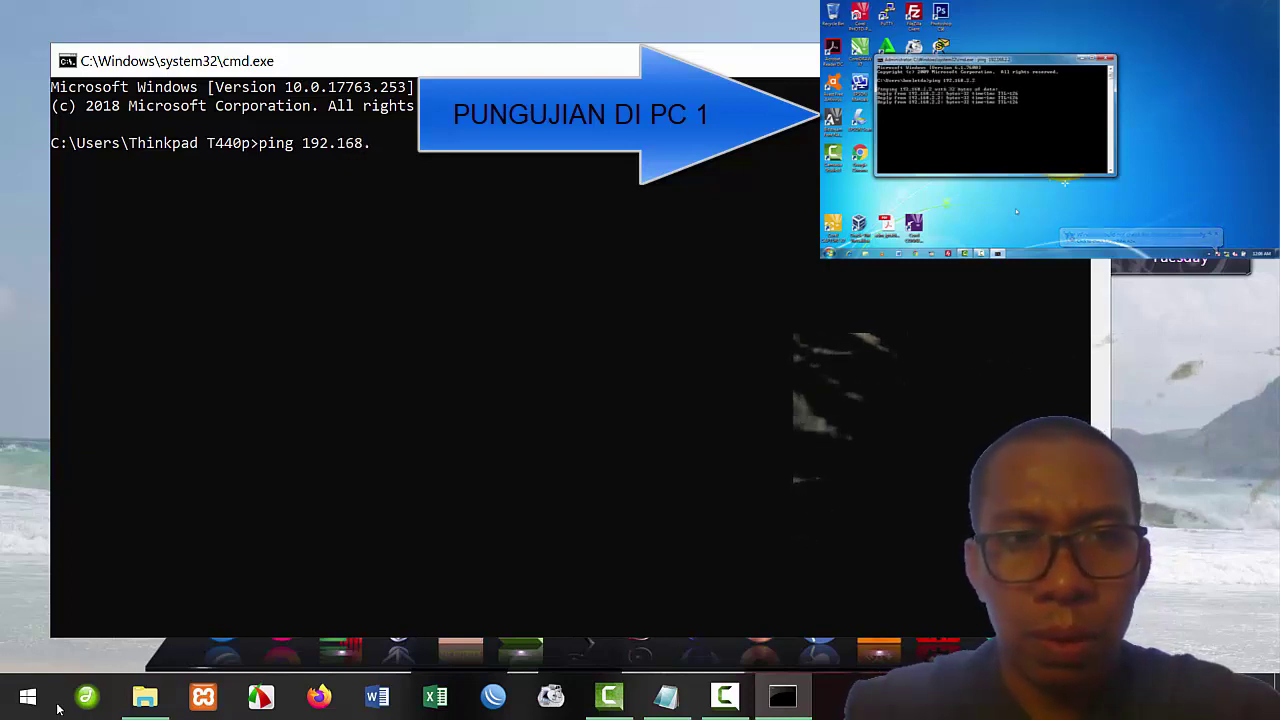
pyautogui.write('1.2')
pyautogui.press('Return')
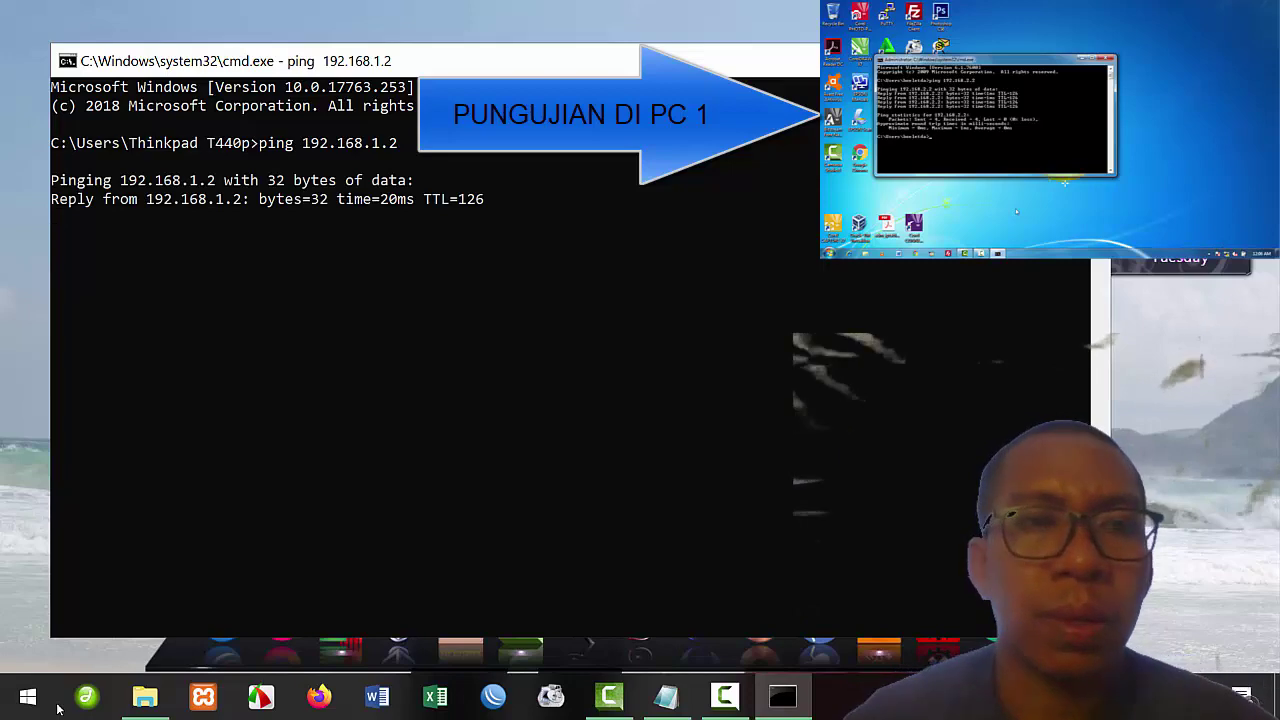